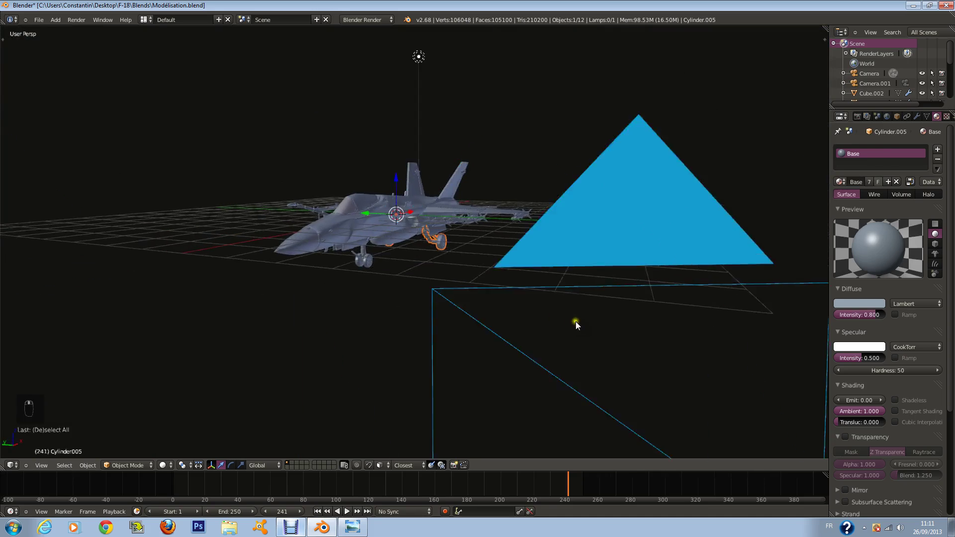
Step: Switch the render engine to Cycles Render and enable nodes for the rear landing gear's Base material
click(367, 20)
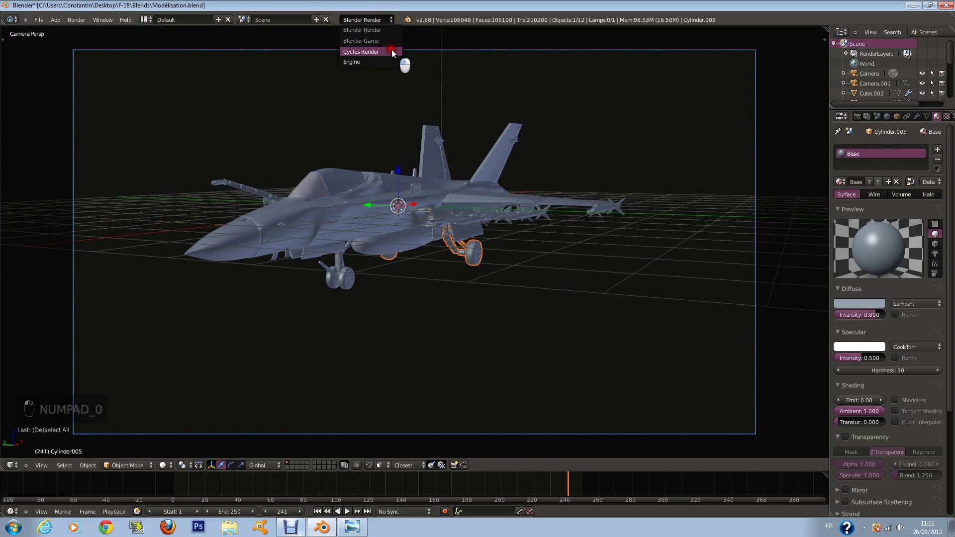
click(378, 52)
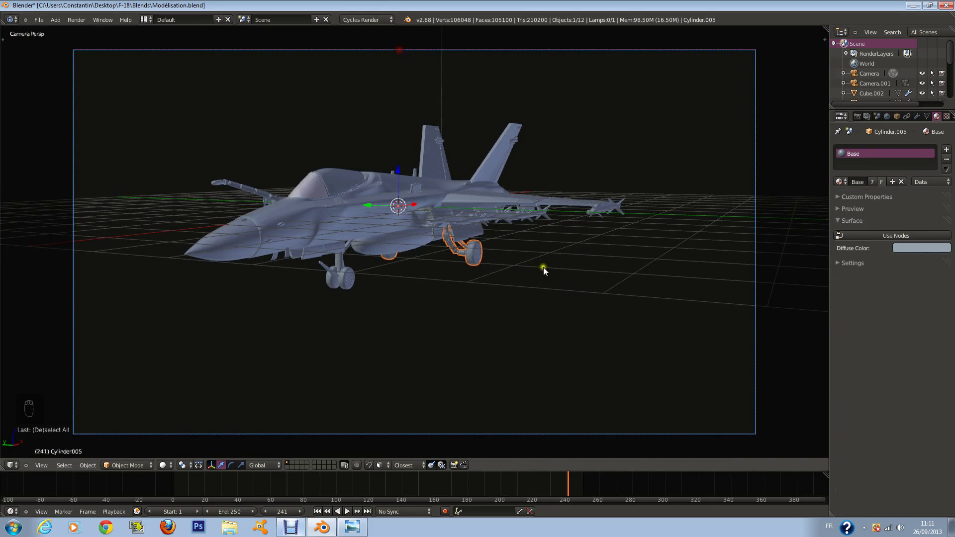
click(880, 232)
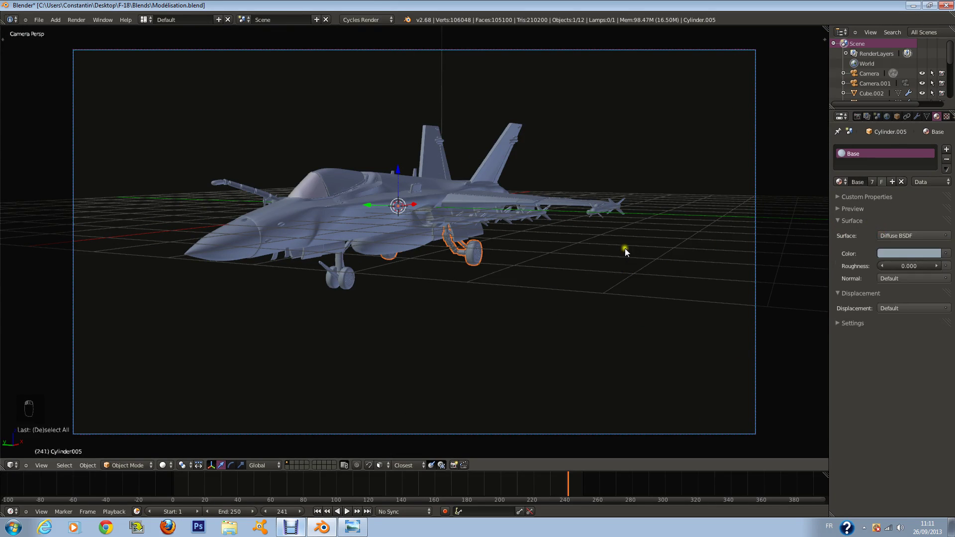
scroll(625, 248, up, 3)
scroll(627, 247, down, 3)
Step: Split the 3D viewport, turn the new area into a Node Editor without its sidebar, and display the fuselage's material nodes
drag(826, 30, 452, 154)
click(463, 465)
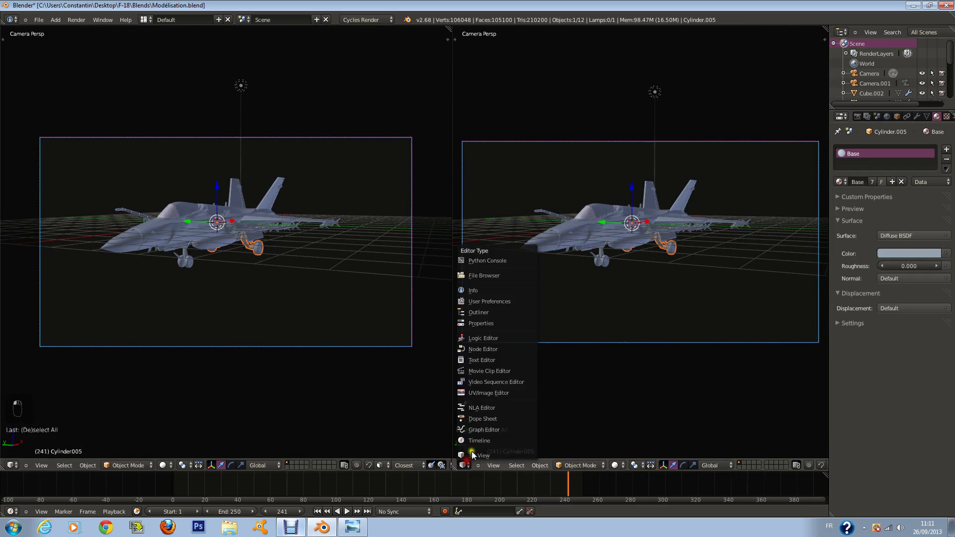
click(505, 349)
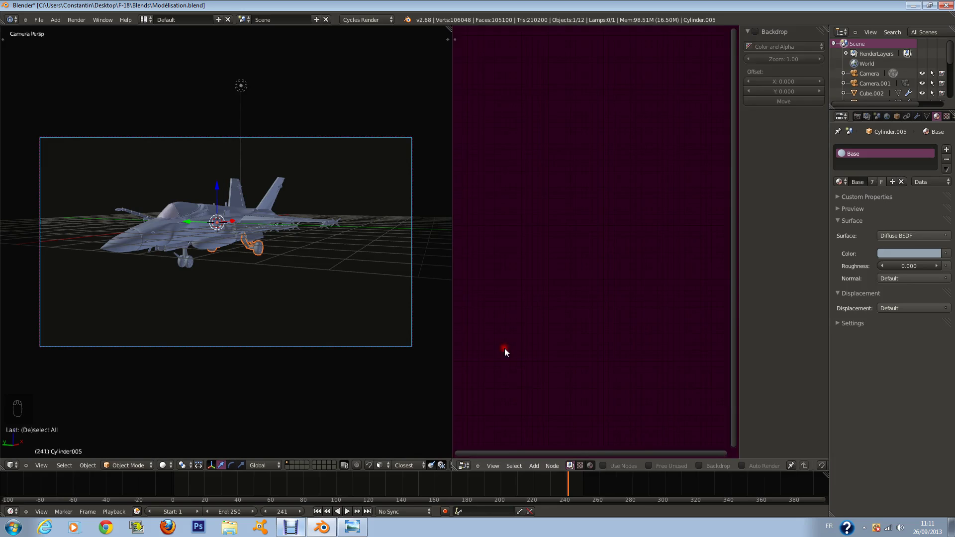
key(n)
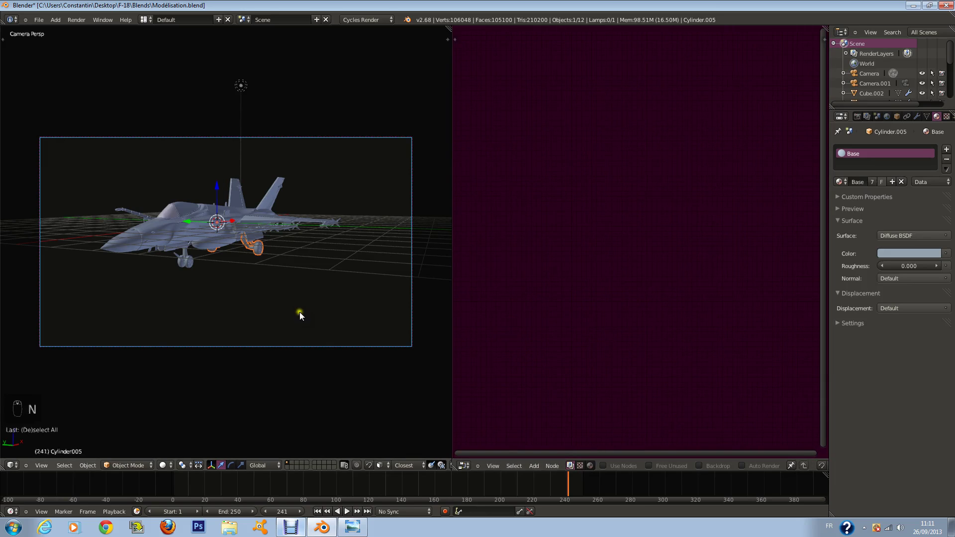
scroll(303, 313, up, 2)
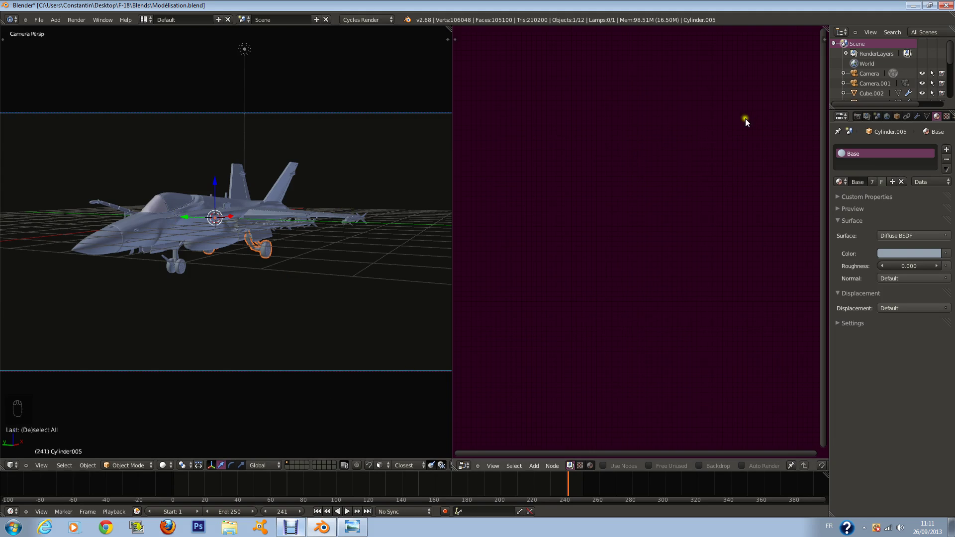
right_click(112, 223)
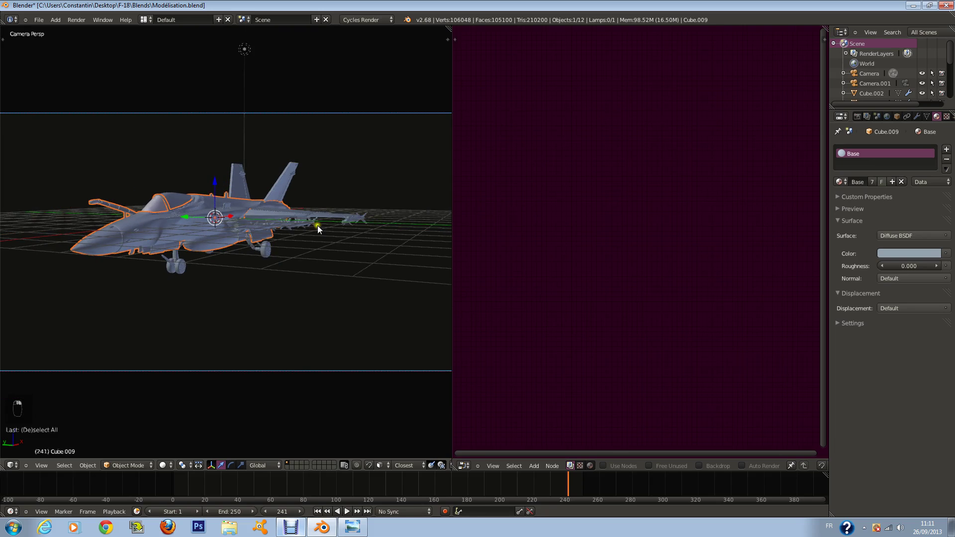
click(597, 466)
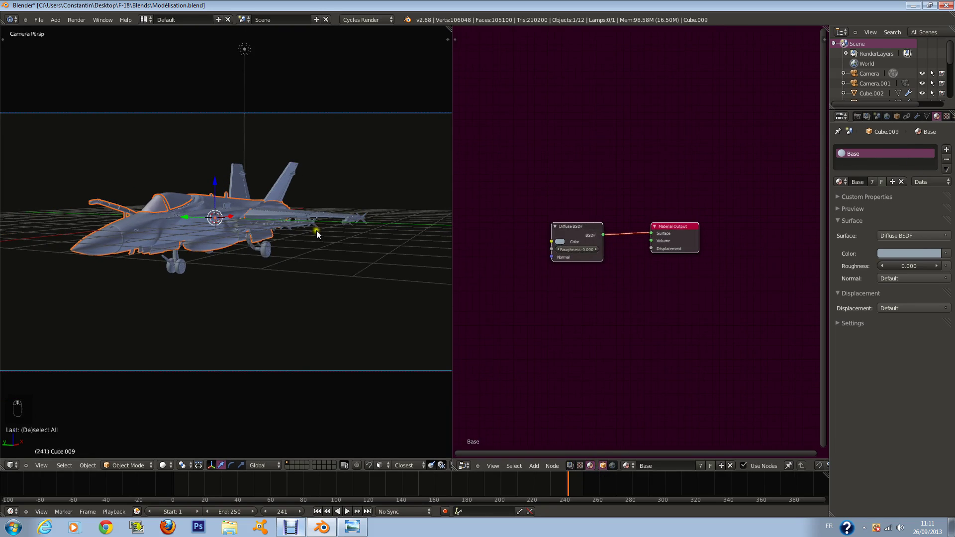
Step: Replace the main wings' Base material with the existing material named Material and rename it Ailes_avant
mouse_move(316, 230)
middle_down()
mouse_move(340, 231)
mouse_move(357, 183)
mouse_move(324, 221)
middle_up()
scroll(357, 183, up, 2)
right_click(418, 246)
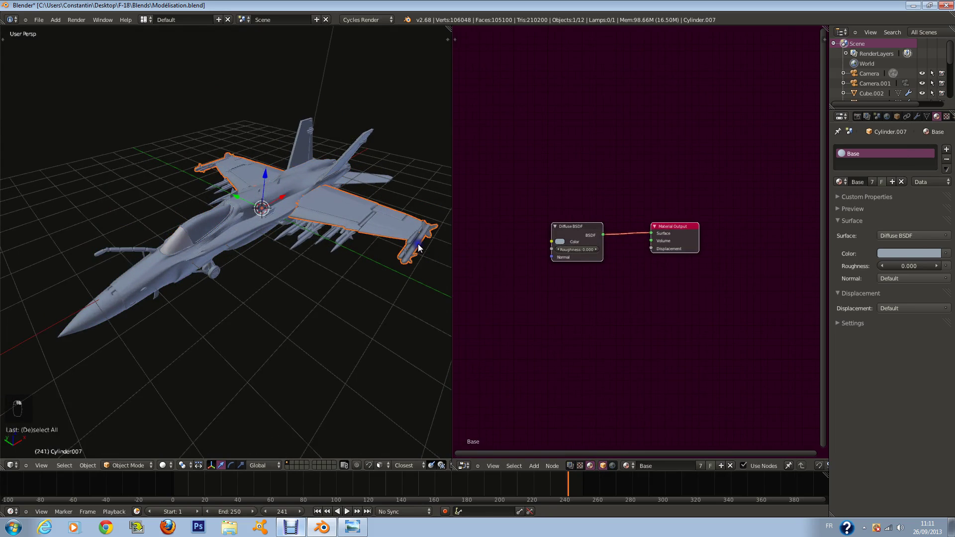
click(947, 158)
click(840, 182)
click(862, 204)
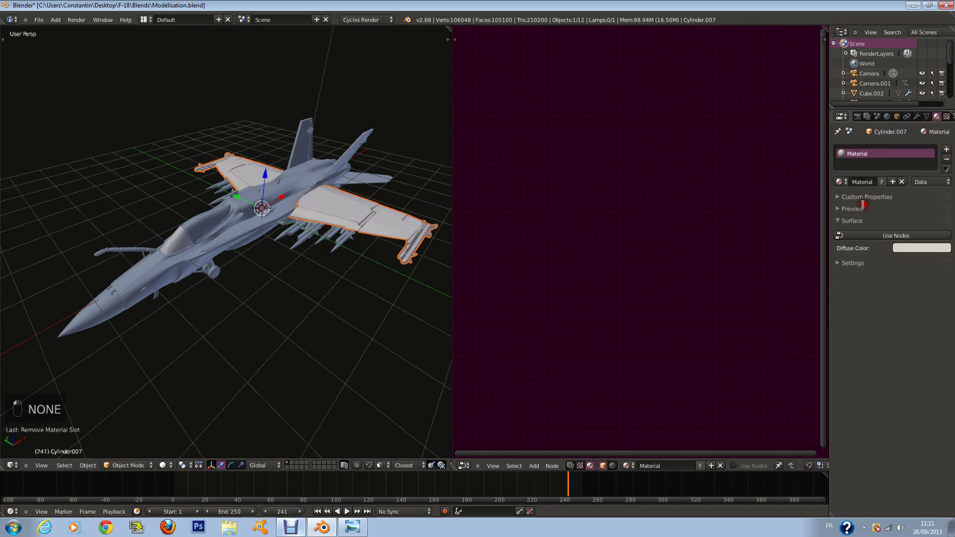
click(866, 181)
text(Ai)
text(les_ava)
text(n)
key(Return)
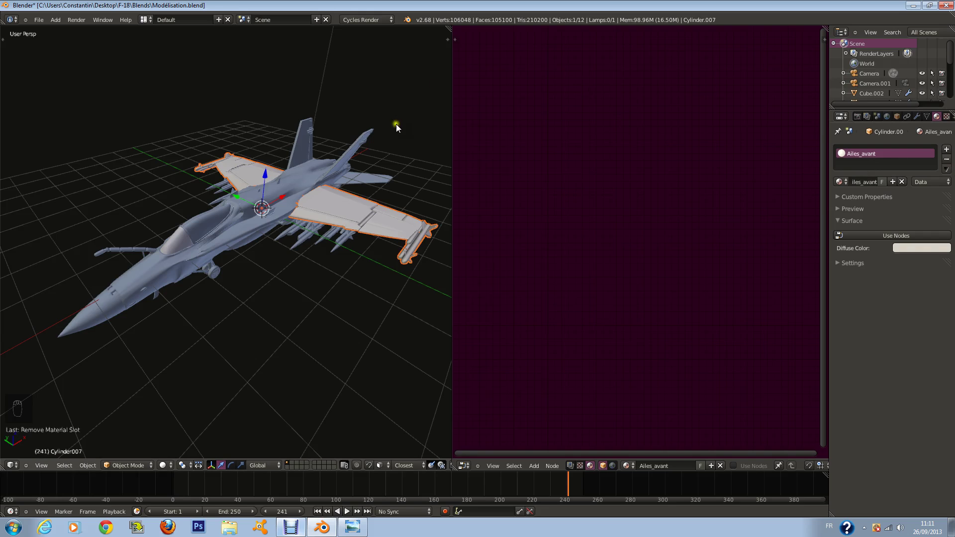
Step: Replace the tail fins' Base material with Material.001, rename it Ailes_arrière and enable its nodes
right_click(378, 132)
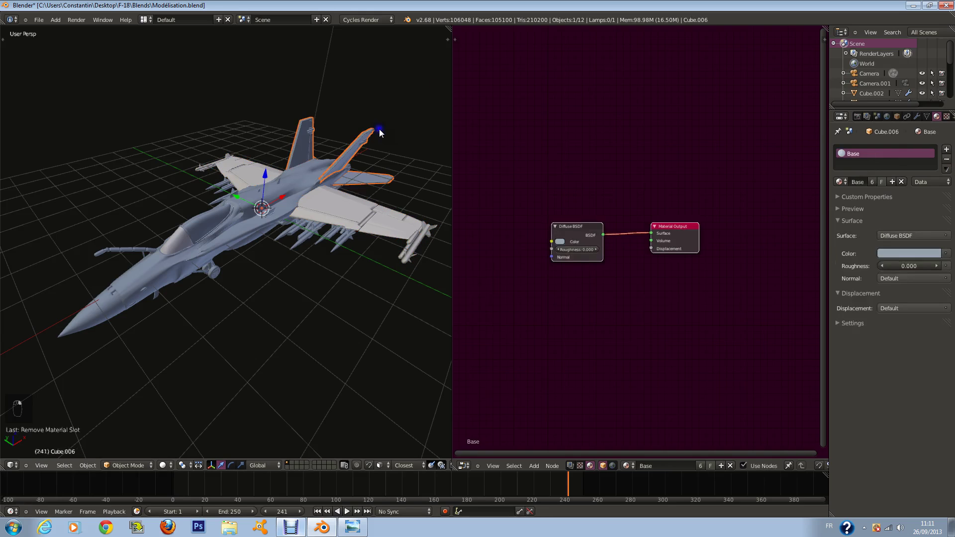
click(946, 160)
click(840, 181)
click(868, 217)
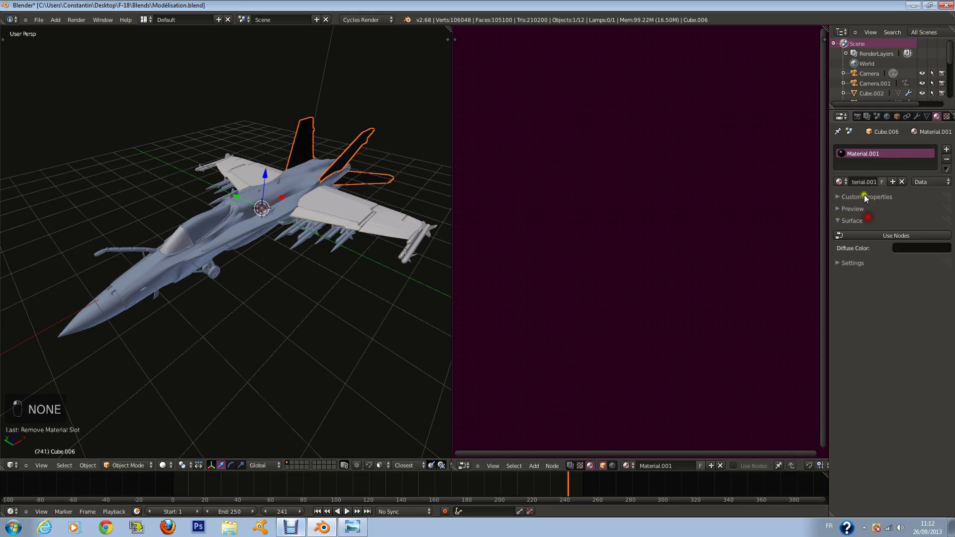
click(859, 181)
text(Ailes_a)
key(Return)
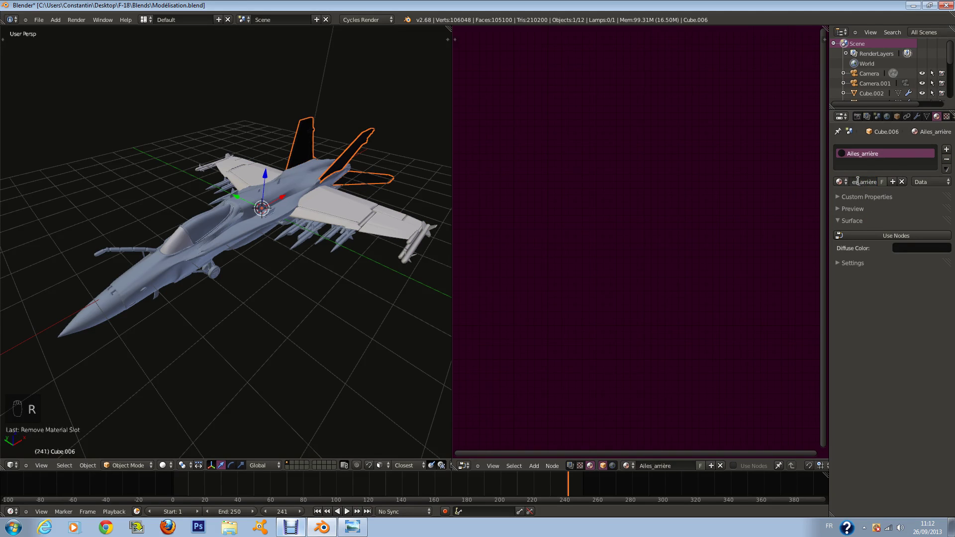
click(898, 236)
Step: Replace the underwing missiles' material with Material.002, rename it Ailes_arrière and enable its nodes
middle_drag(325, 271, 306, 262)
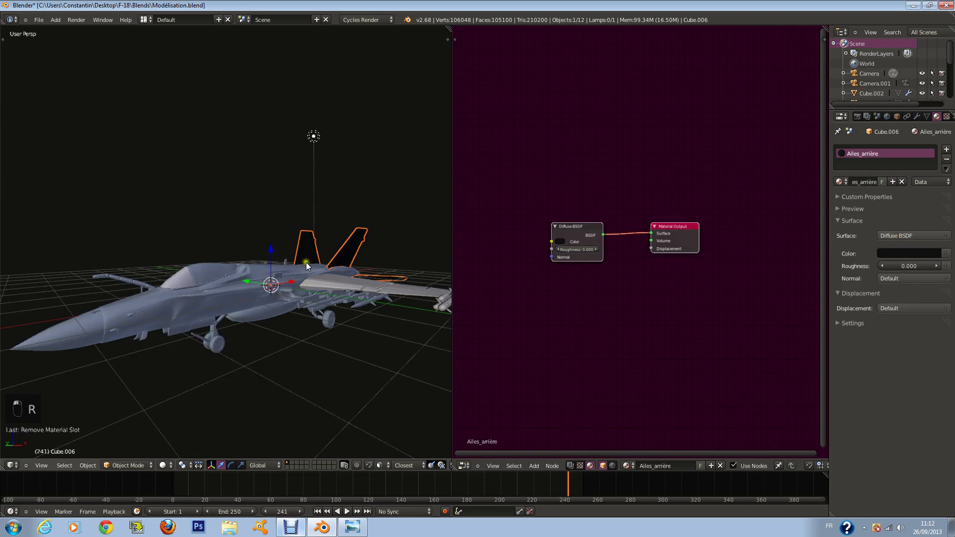
right_click(349, 304)
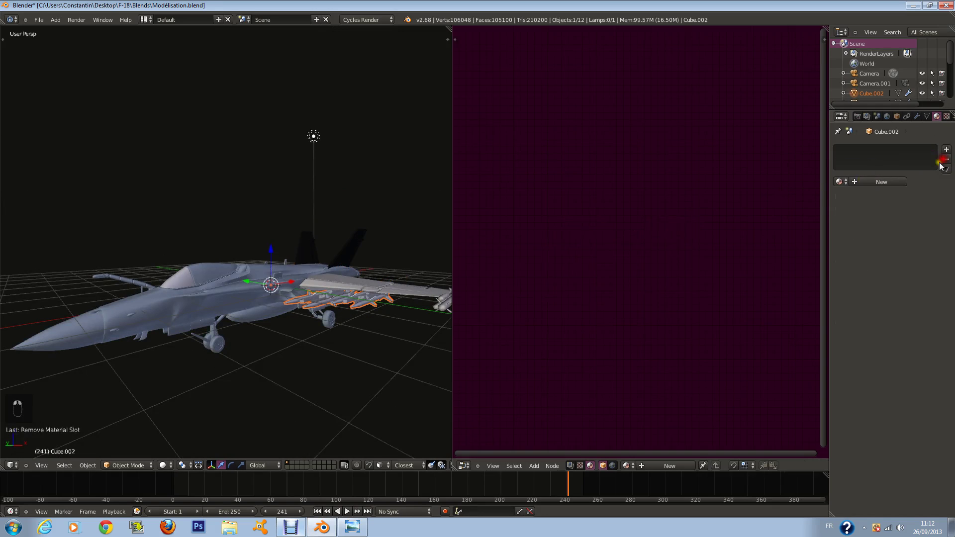
click(838, 182)
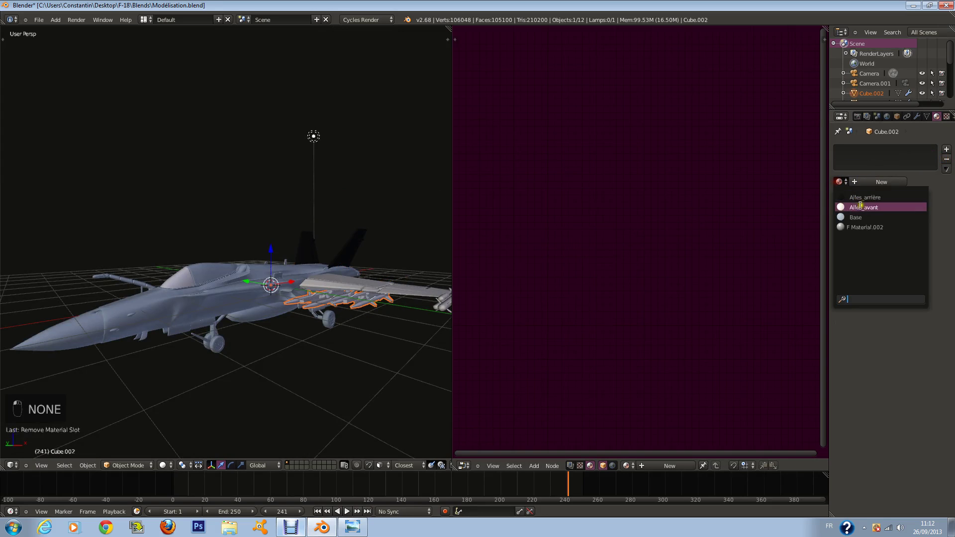
click(890, 227)
click(860, 182)
text(Ai)
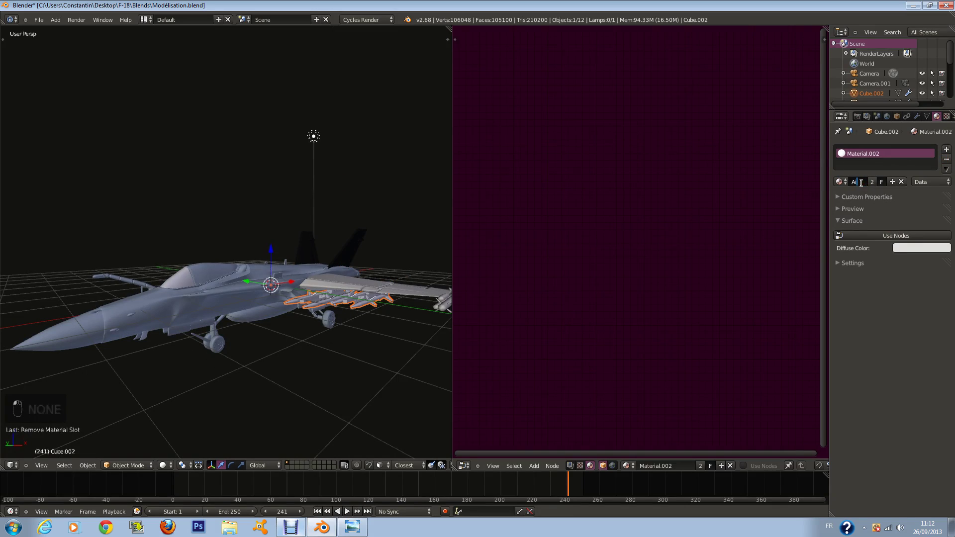
text(les_arrière)
key(Return)
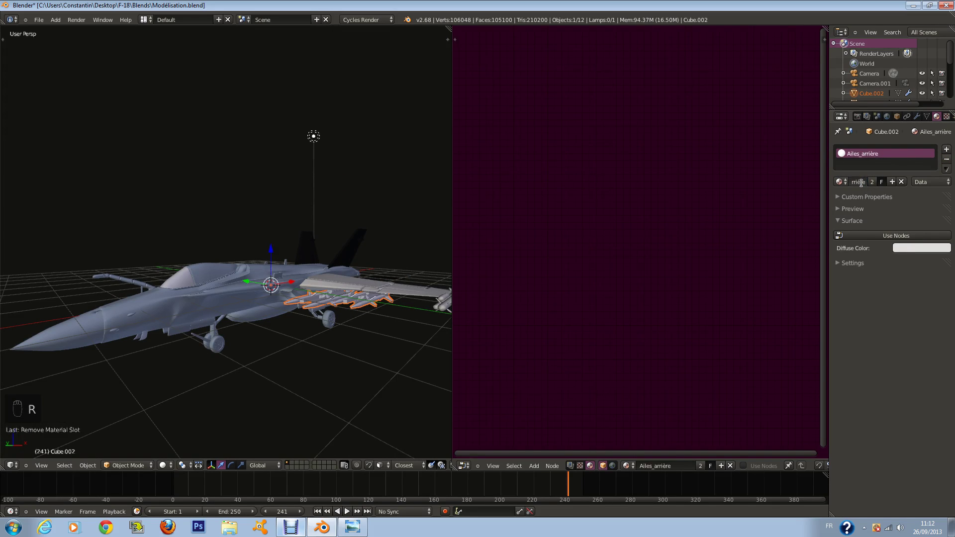
click(887, 236)
Step: Replace the front landing gear's material with a new one named Roux_avant
right_click(221, 334)
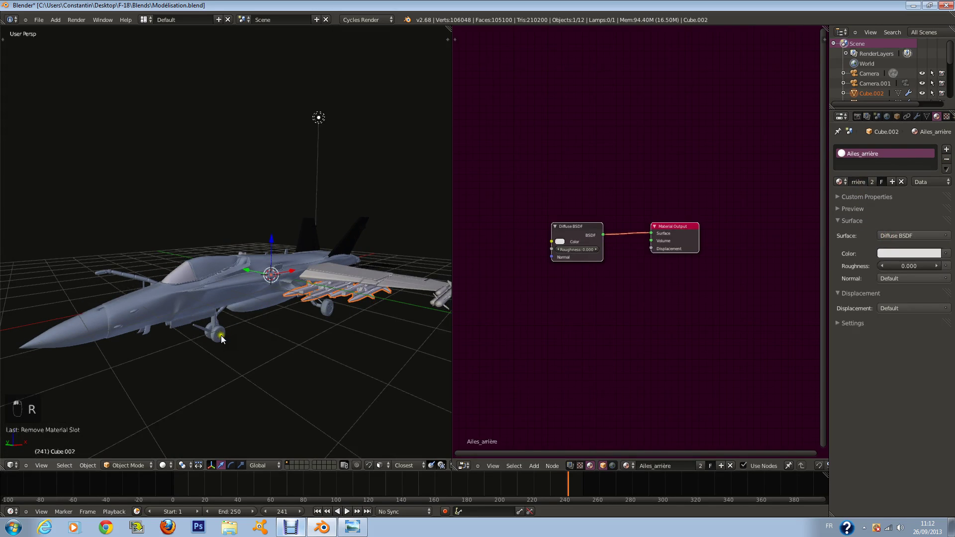
click(947, 159)
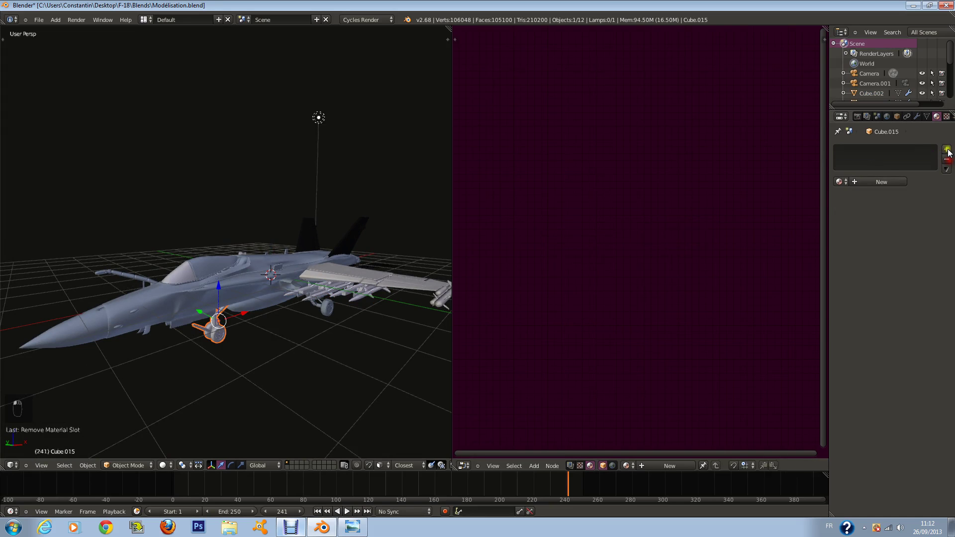
click(947, 150)
click(868, 182)
text(Ro)
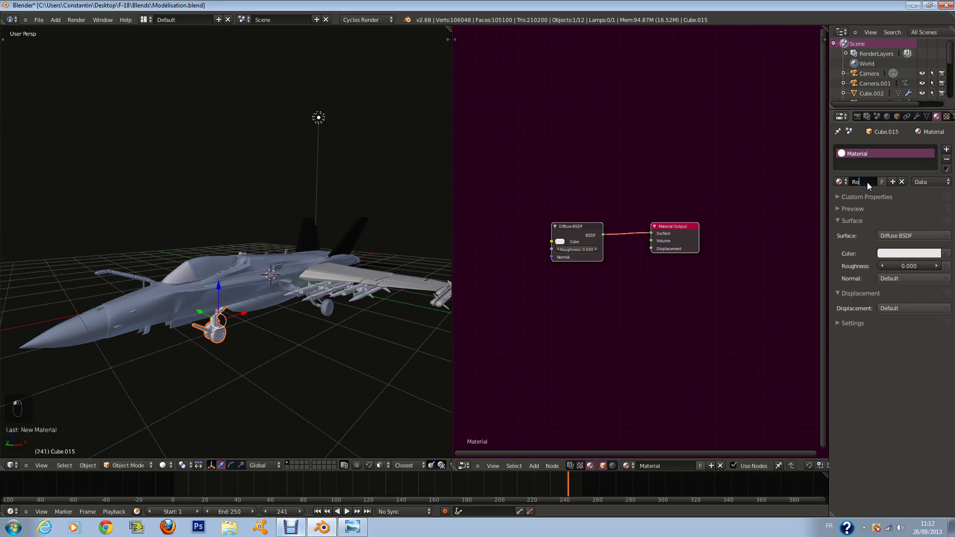
text(ues)
key(Return)
Step: Replace the rear landing gear's Base material with a new one named Roux_arrière
right_click(326, 311)
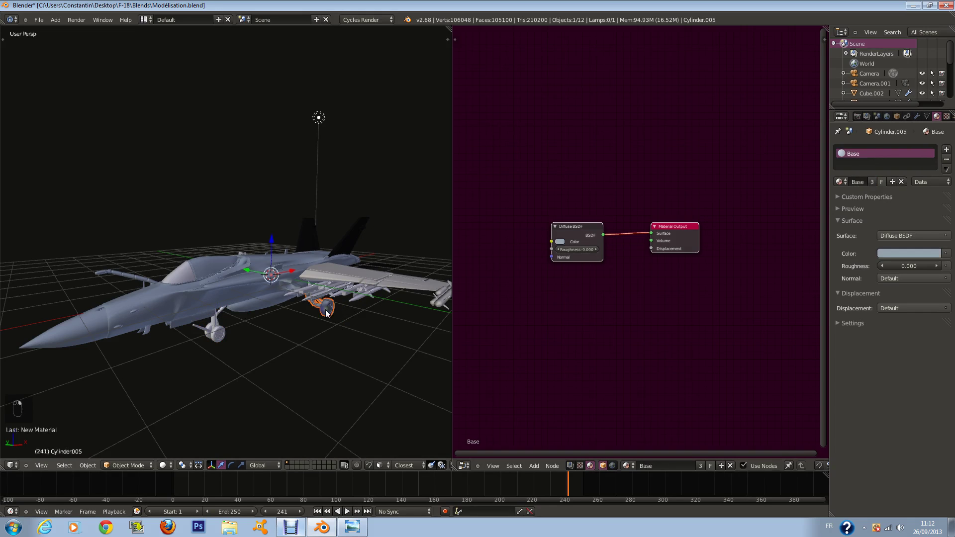
right_click(363, 305)
right_click(335, 315)
click(946, 149)
click(880, 182)
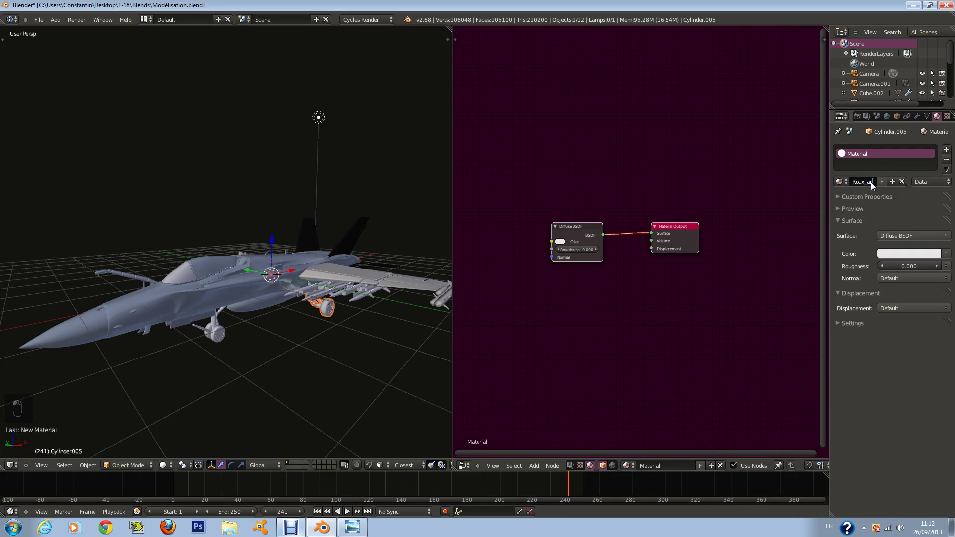
text(Roux_arrière)
key(Return)
Step: Save over Modélisation.blend, with the view set to the camera and all objects deselected
key(ctrl+s)
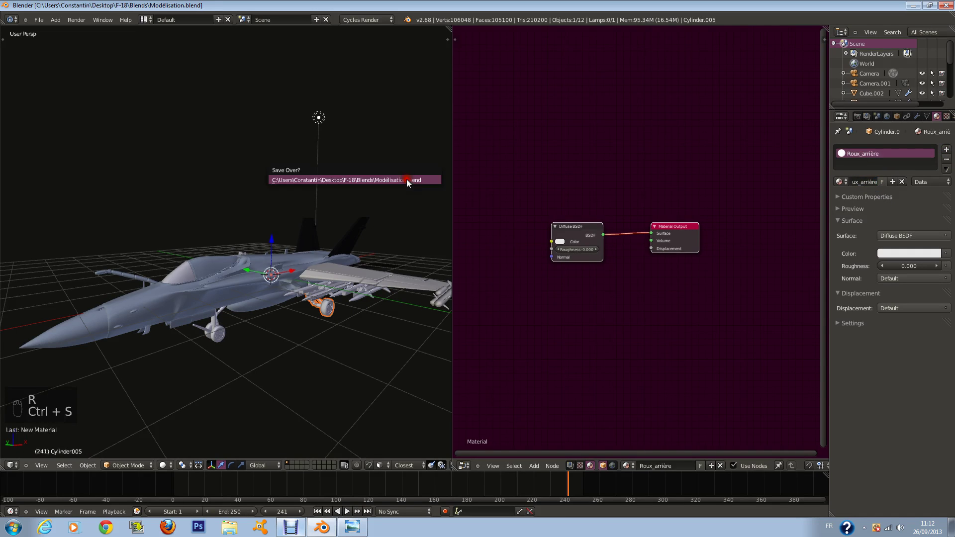
click(406, 179)
key(KP_0)
key(a)
key(a)
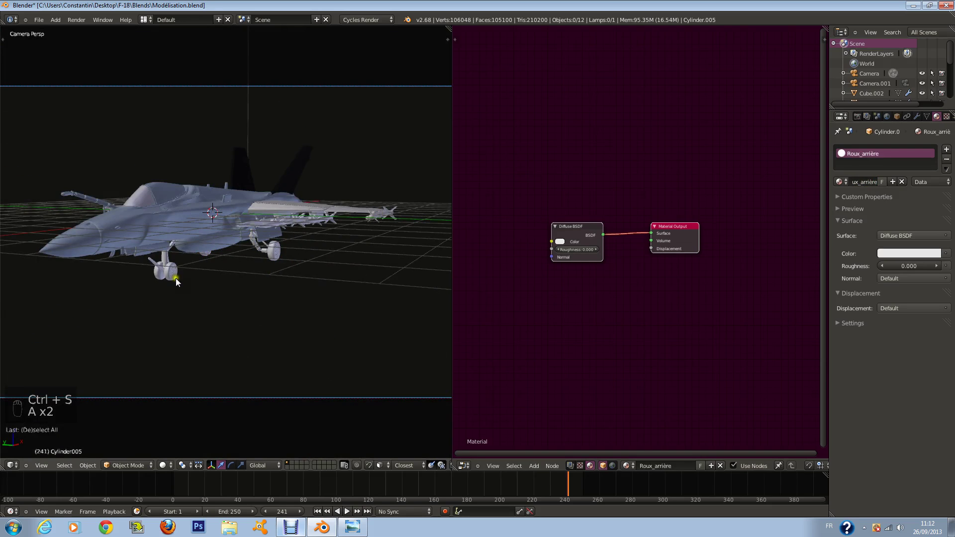
key(ctrl+s)
click(167, 278)
Step: Add an Image Texture node to the front landing gear's Roux_avant material and try to link it to the Diffuse BSDF color
right_click(166, 278)
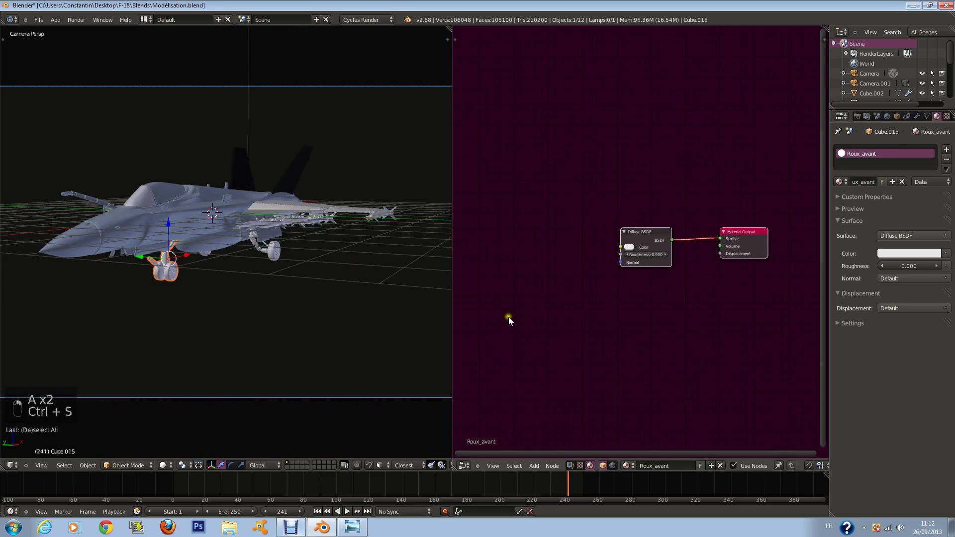
key(shift+a)
mouse_move(494, 356)
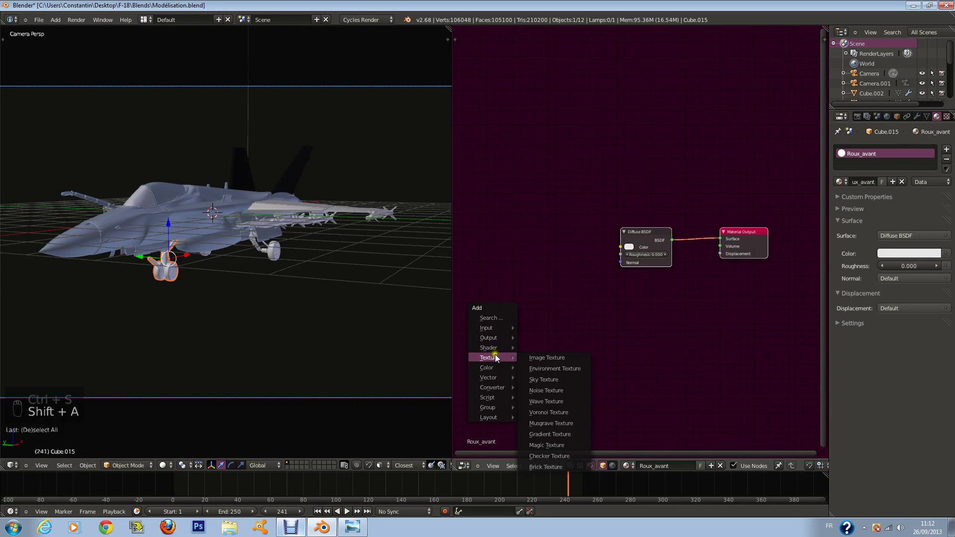
click(536, 355)
click(515, 230)
drag(563, 243, 620, 248)
Step: Add an Image Texture node to the fuselage's Base material and link its color output to the Diffuse BSDF color
right_click(80, 242)
key(shift+a)
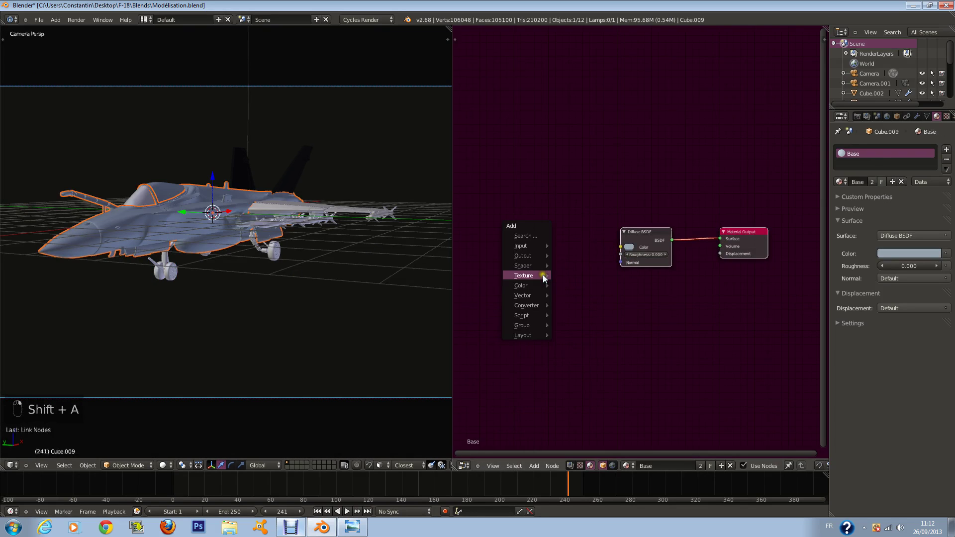
mouse_move(542, 276)
click(584, 276)
click(516, 226)
mouse_move(562, 239)
mouse_down()
mouse_move(624, 250)
mouse_move(547, 250)
mouse_up()
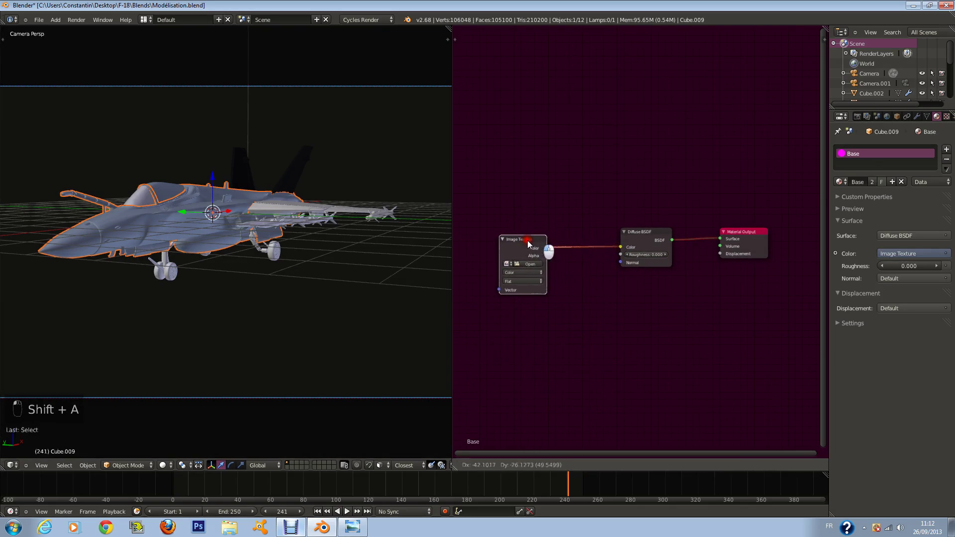
Step: Link the Image Texture's color output to the Diffuse BSDF color in the front landing gear's Roux_avant material
right_click(177, 270)
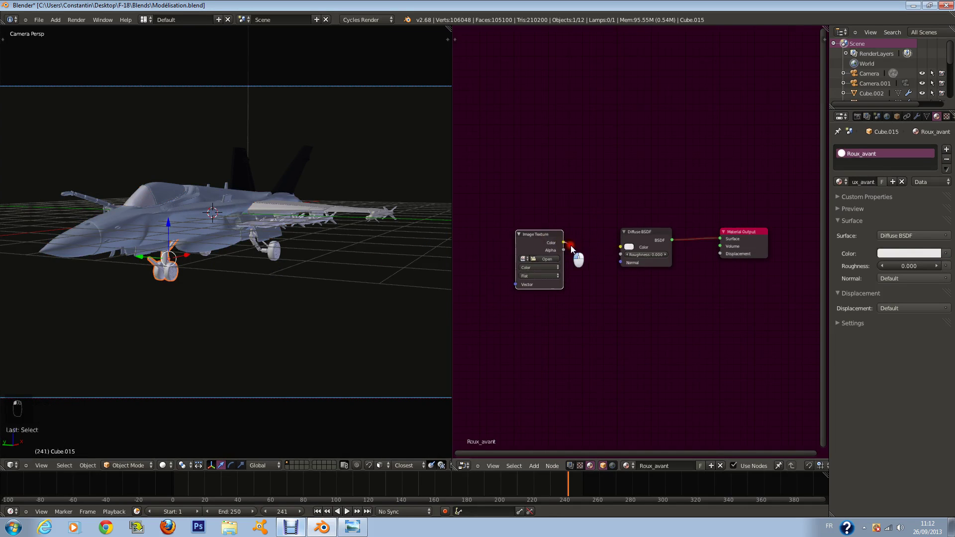
drag(563, 242, 620, 246)
Step: Add an Image Texture node to the rear landing gear's Roux_arrière material and link its color output to the Diffuse BSDF color
right_click(295, 251)
key(shift+a)
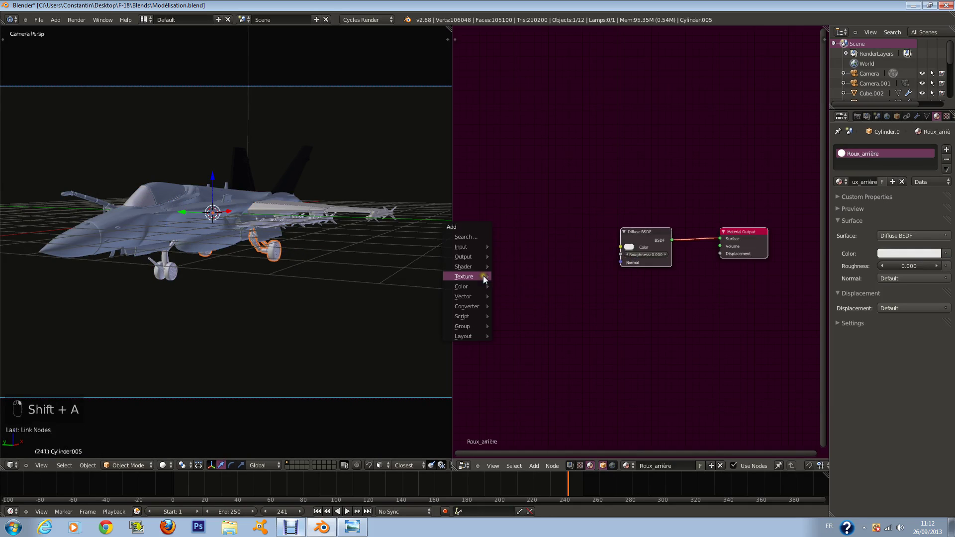
mouse_move(482, 275)
click(527, 275)
click(506, 237)
drag(548, 244, 621, 247)
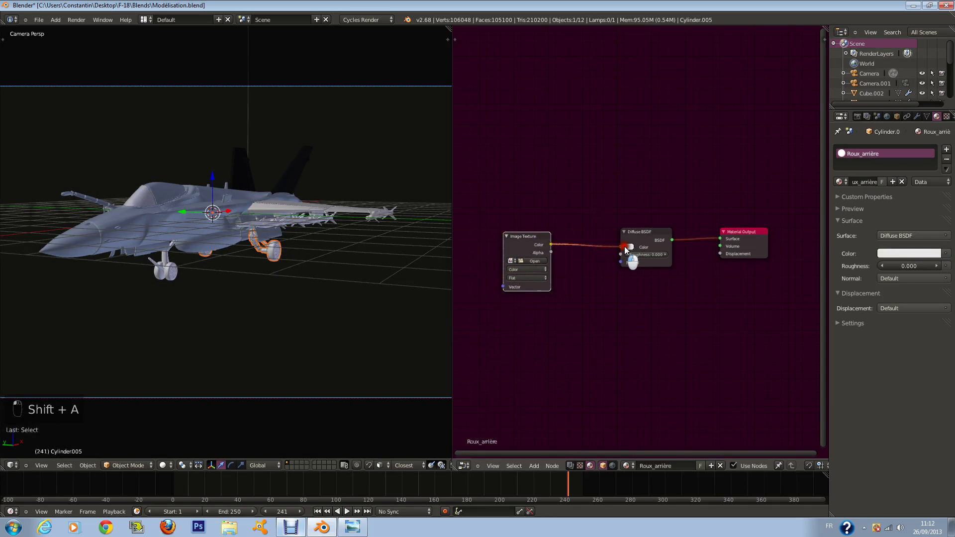
Step: Enable nodes on the front wings' Ailes_avant material and link a new Image Texture's color output to the Diffuse BSDF color
right_click(356, 212)
key(shift+a)
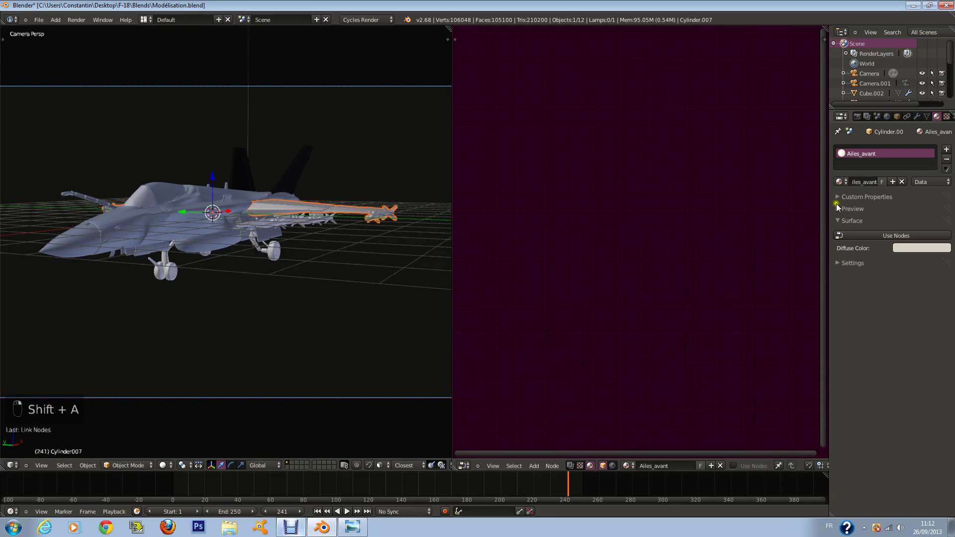
click(896, 235)
key(shift+a)
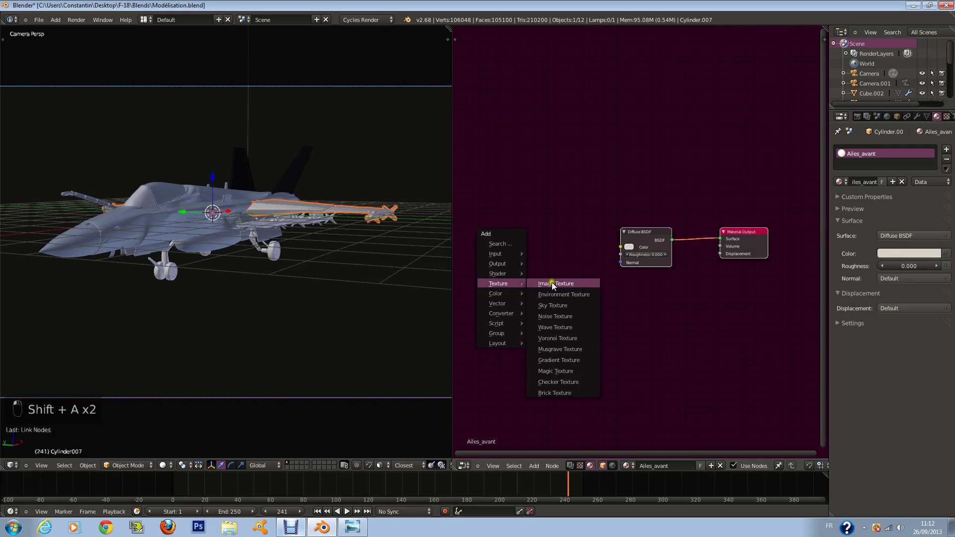
click(562, 283)
click(488, 236)
drag(536, 247, 621, 247)
drag(526, 244, 537, 246)
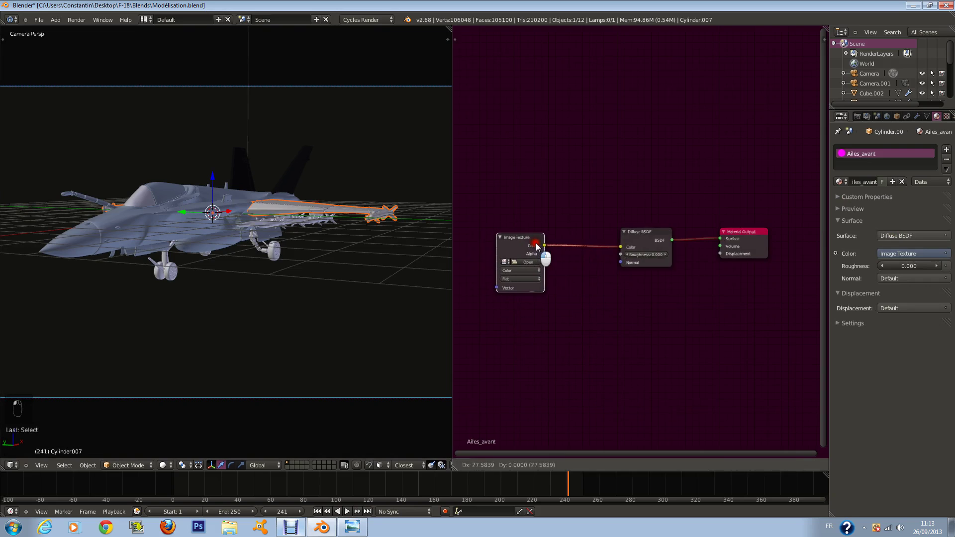
Step: Add an Image Texture node to the tail fins' Ailes_arrière.001 material and link its color output to the Diffuse BSDF color
right_click(286, 157)
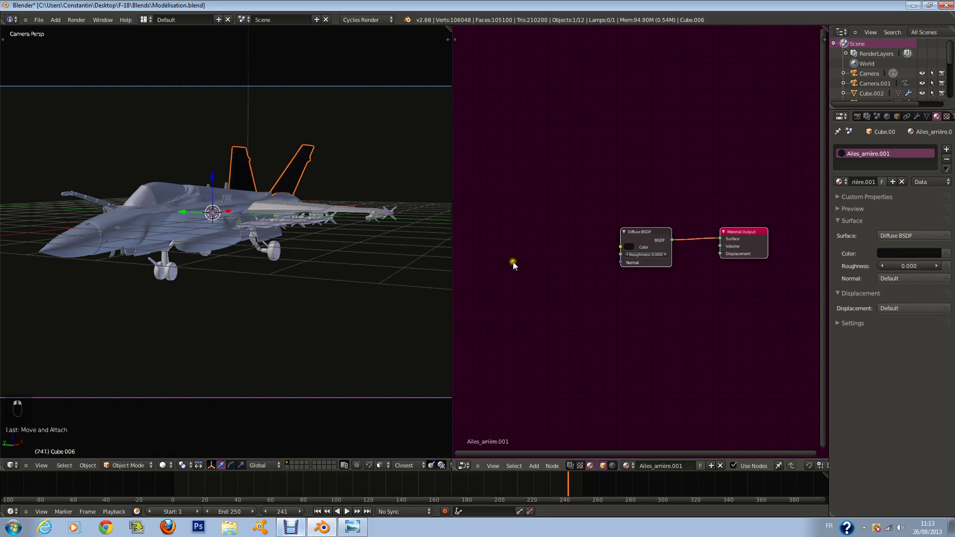
key(shift+a)
mouse_move(480, 271)
click(539, 278)
click(534, 249)
drag(558, 243, 620, 247)
Step: Add an Image Texture node to the underwing missiles' Ailes_arrière material and link its color output to the Diffuse BSDF color
right_click(242, 251)
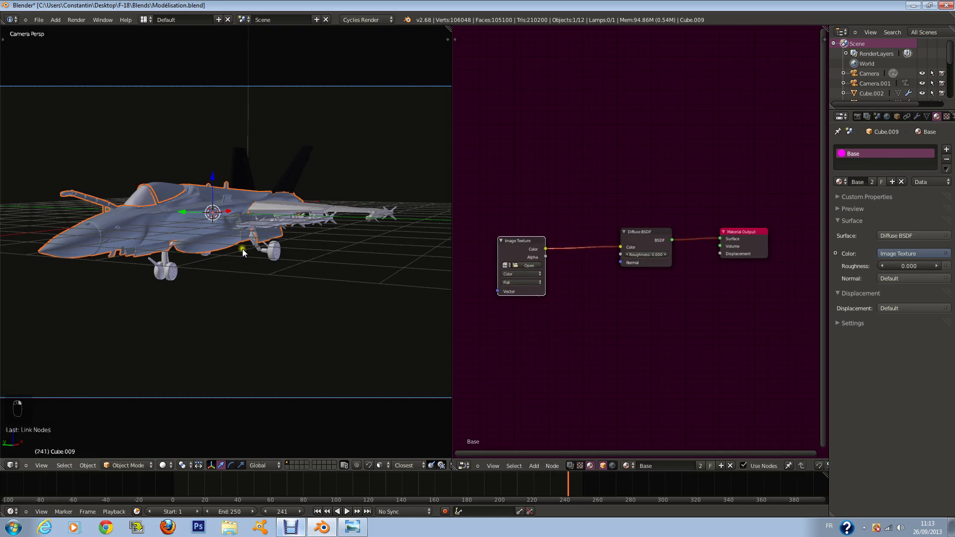
right_click(275, 252)
right_click(401, 216)
right_click(323, 223)
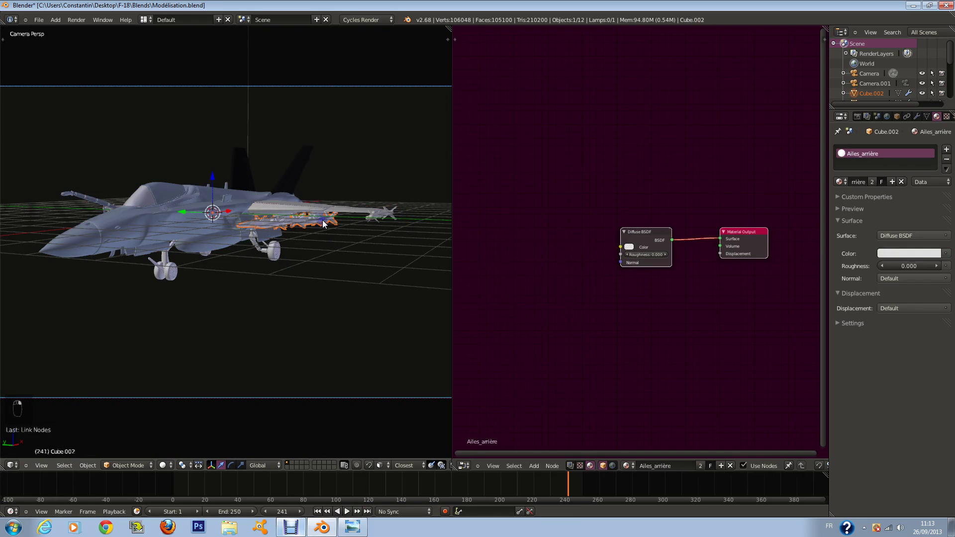
key(shift+a)
mouse_move(539, 257)
click(569, 269)
click(502, 247)
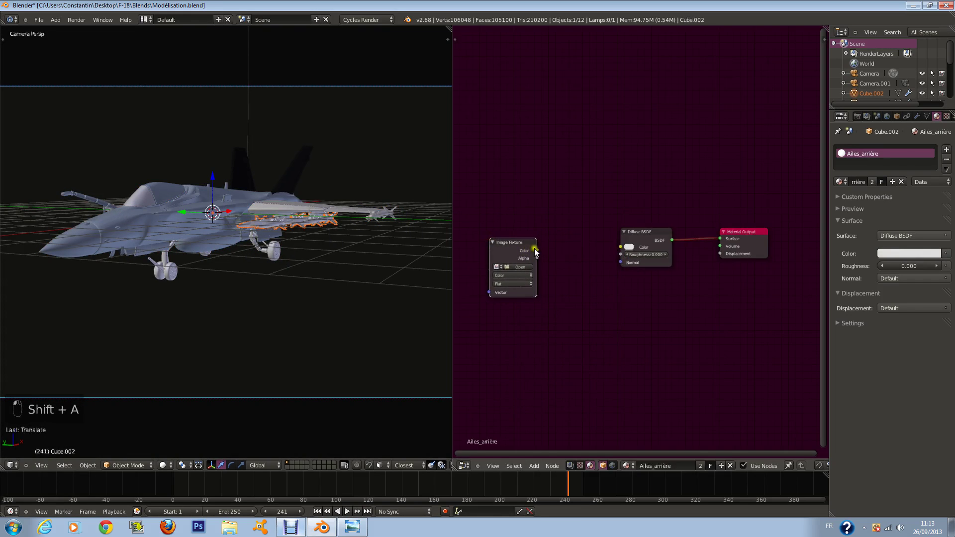
drag(535, 252, 634, 260)
Step: Try to save the blend file and set the 3D view's shading to Rendered
key(ctrl+s)
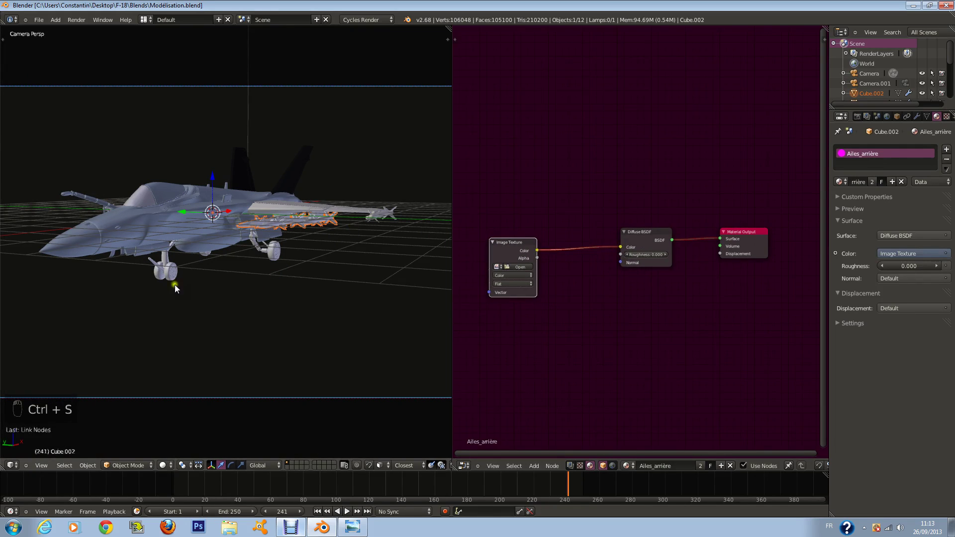
click(163, 465)
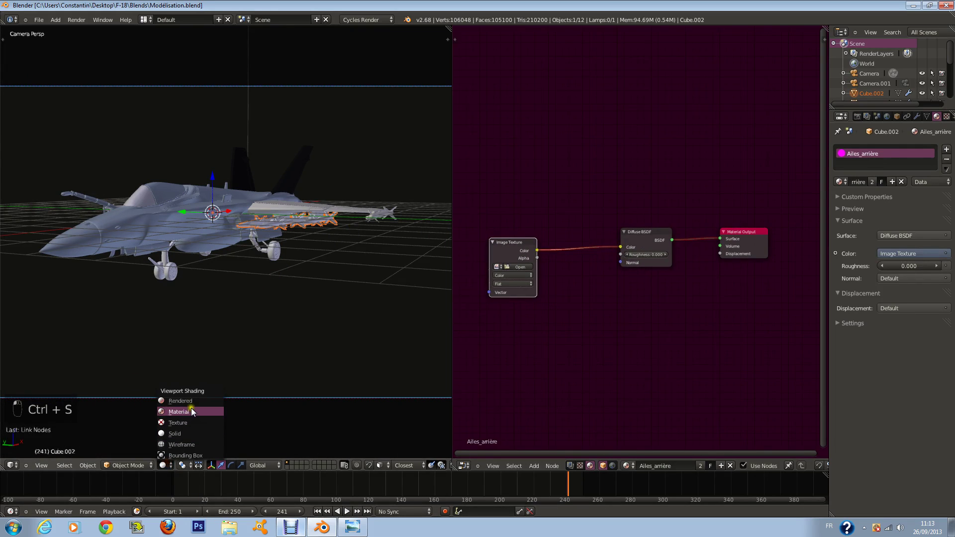
click(179, 401)
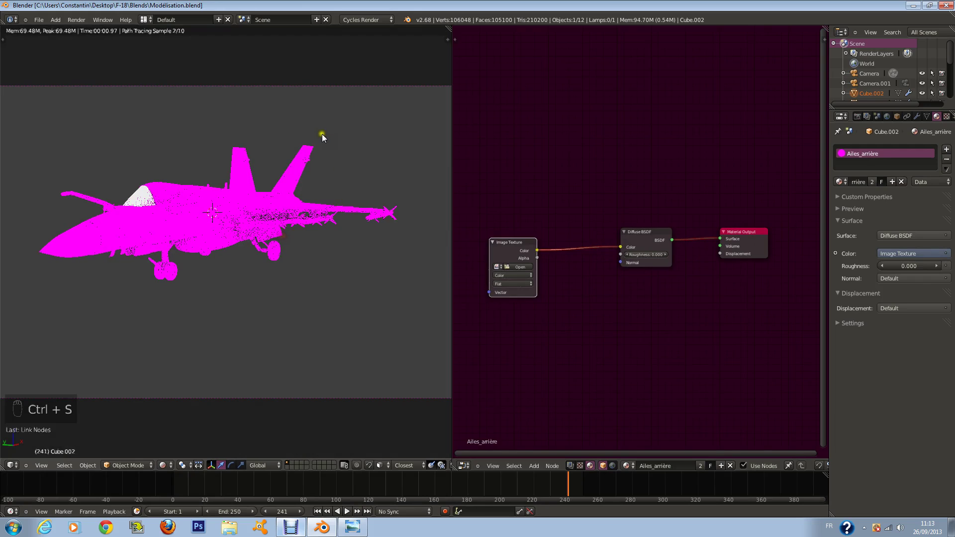
Step: Move the Image Texture nodes closer to the Diffuse BSDF in the tail fins' Ailes_arrière.001 and fuselage's Base materials
right_click(318, 150)
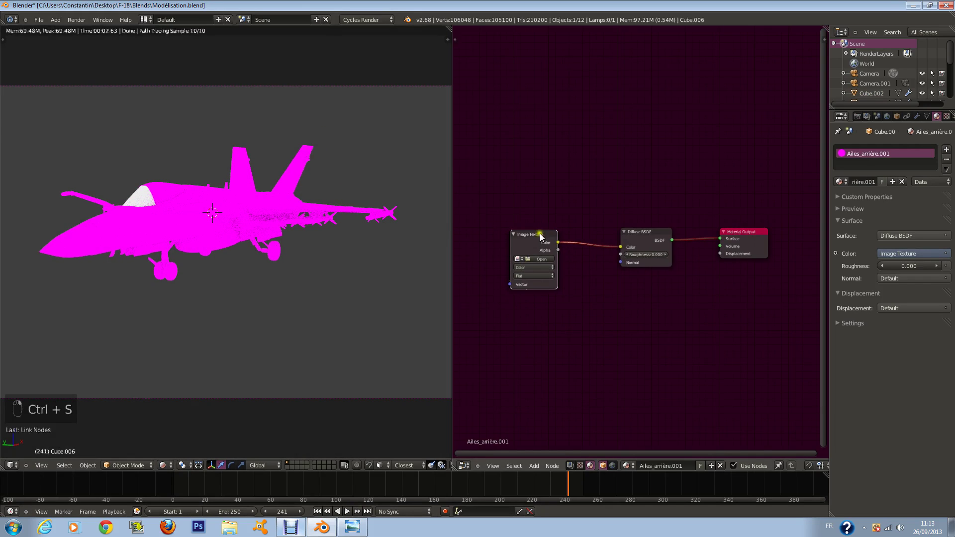
drag(541, 235, 563, 230)
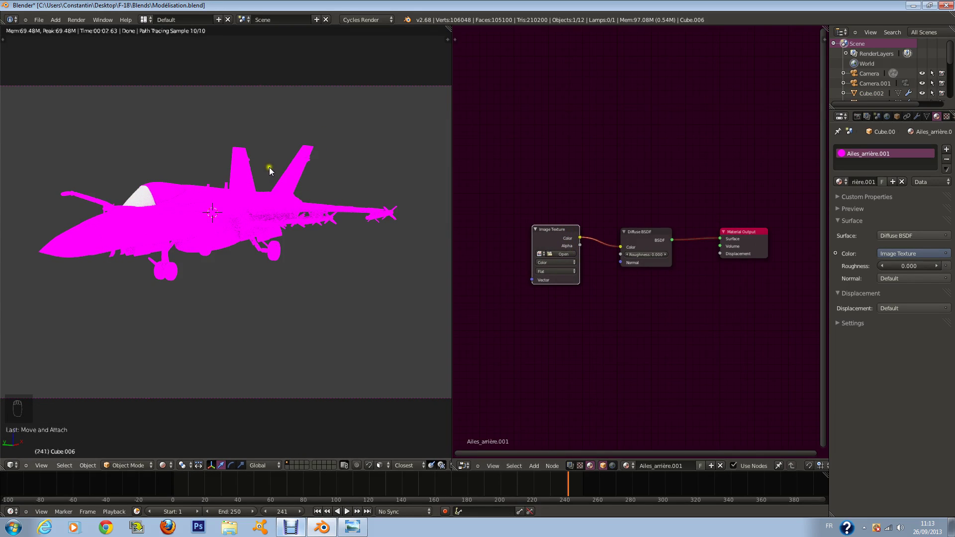
right_click(67, 227)
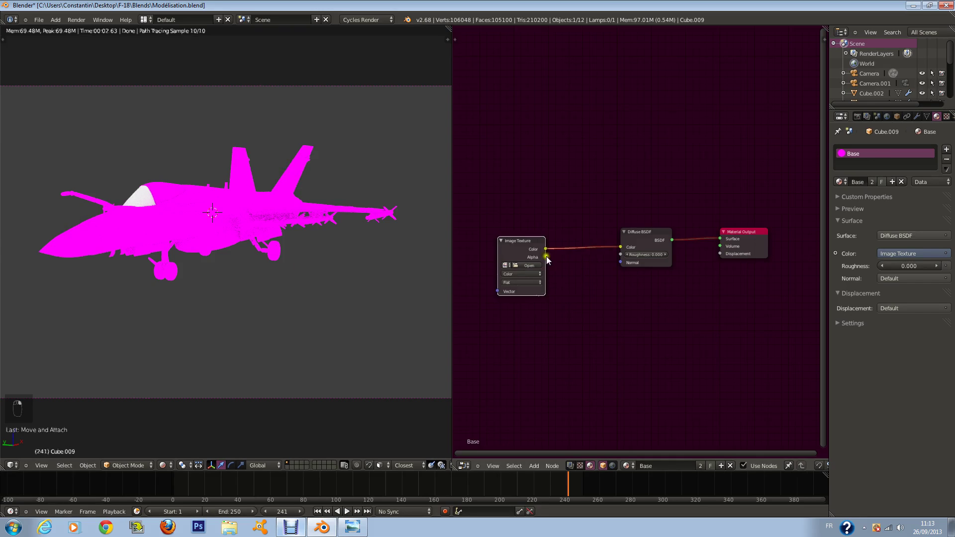
drag(546, 258, 579, 255)
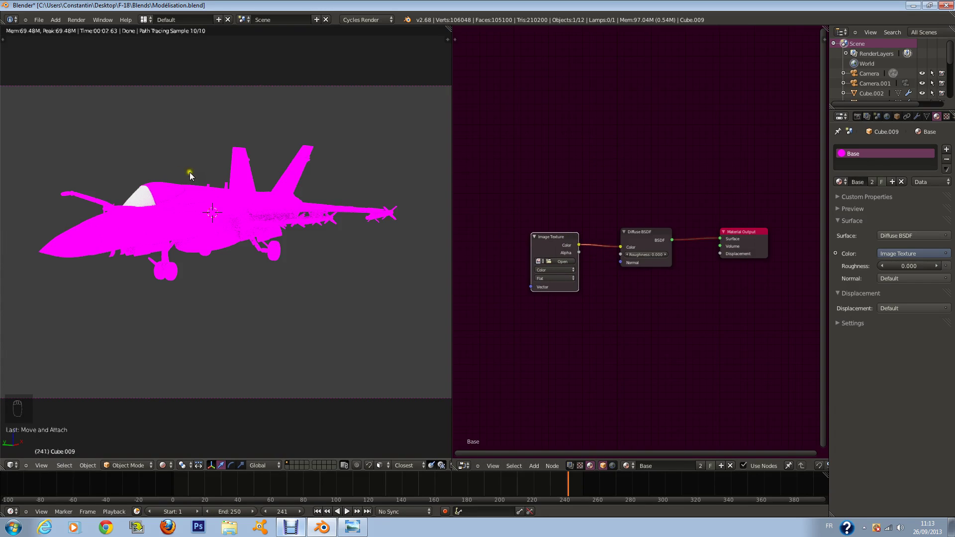
click(568, 237)
drag(570, 238, 581, 235)
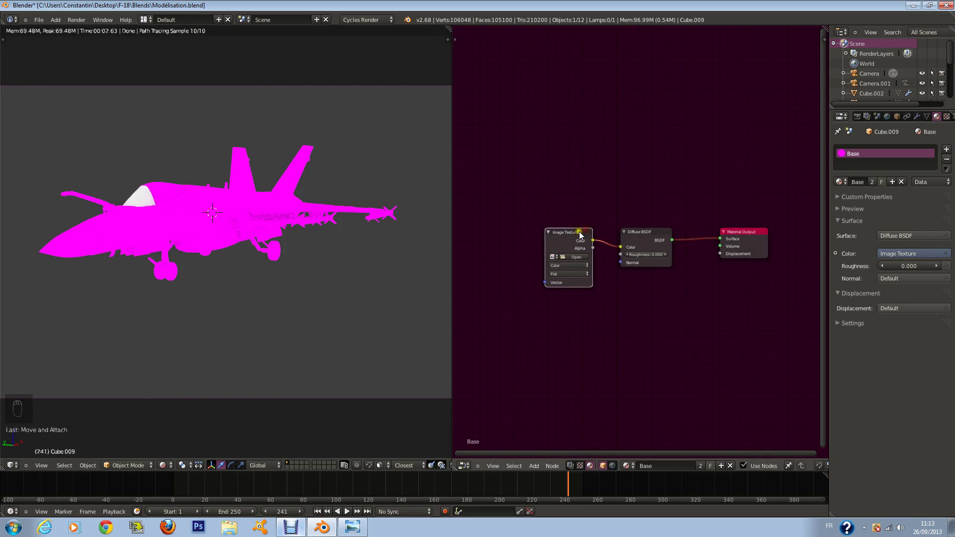
Step: Load base_F-18_AO.png from the F-18 Texture folder into the Base material's Image Texture node
click(577, 258)
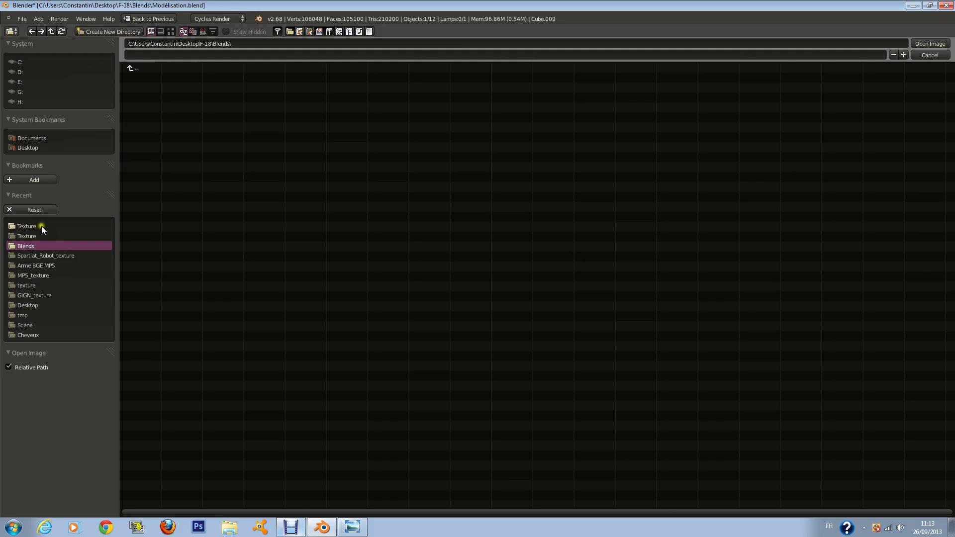
click(41, 226)
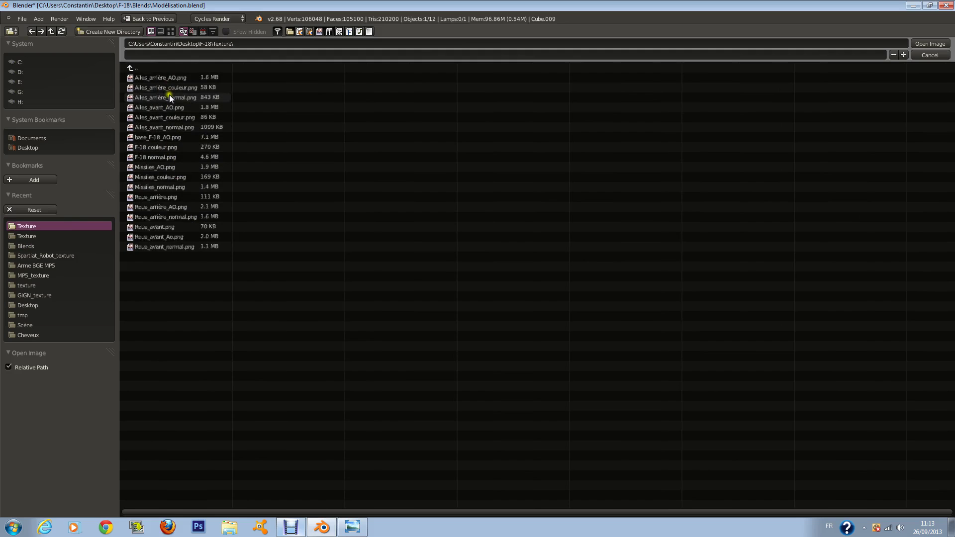
click(190, 167)
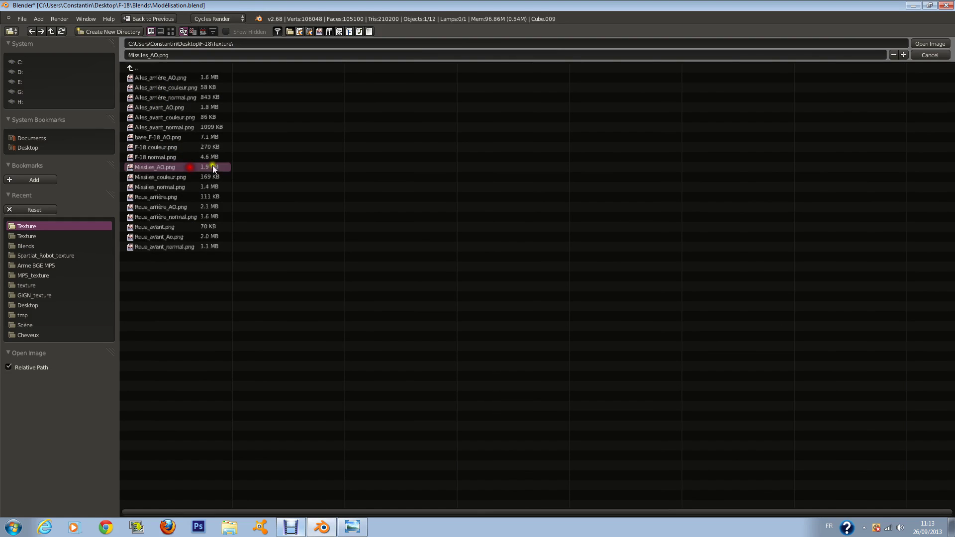
click(193, 146)
click(193, 136)
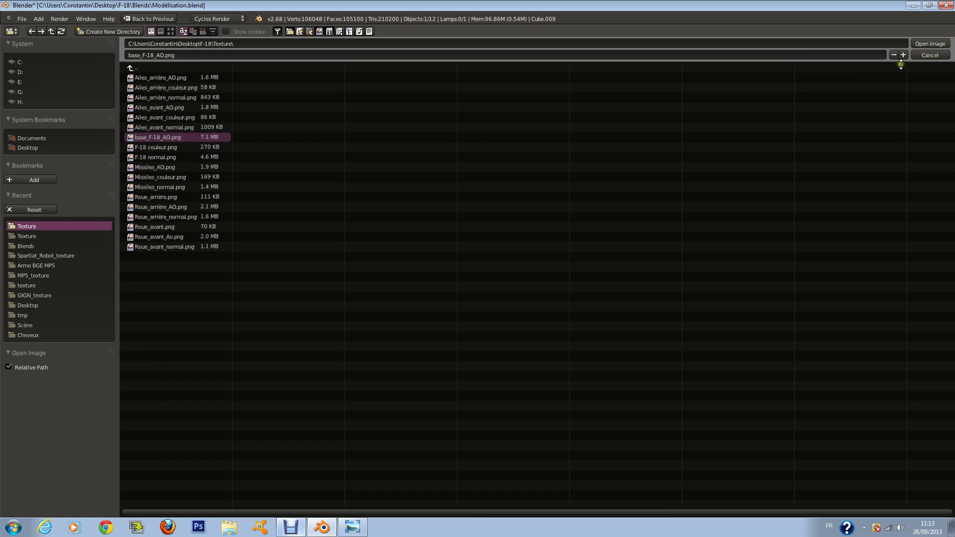
click(930, 44)
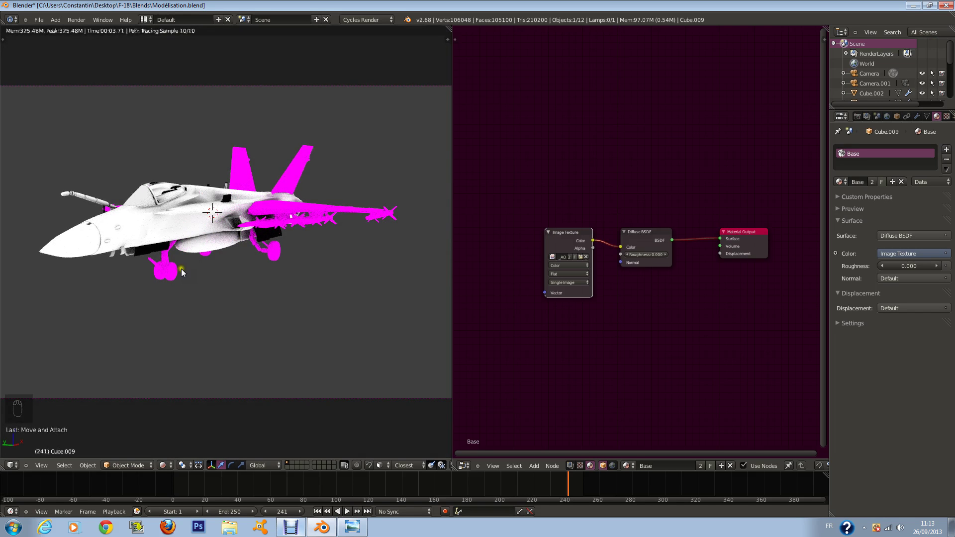
Step: Load Roue_avant_Ao.png from the Texture folder into the Image Texture node of the front landing gear's Roux_avant material
right_click(168, 274)
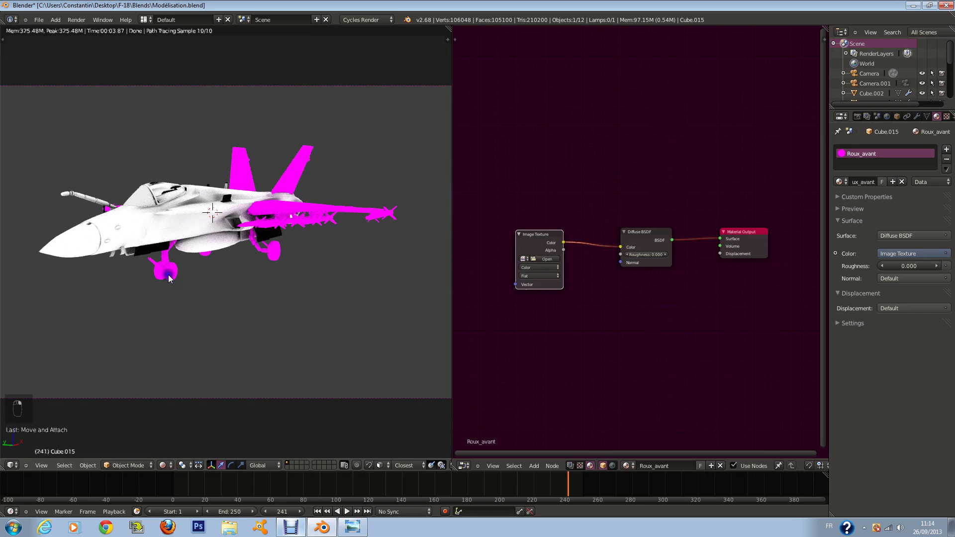
click(547, 257)
click(68, 224)
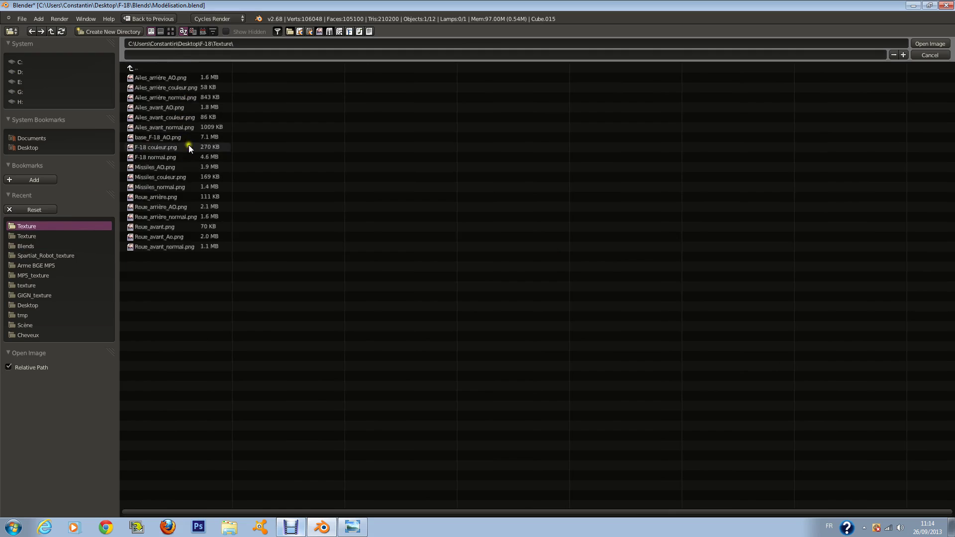
click(205, 206)
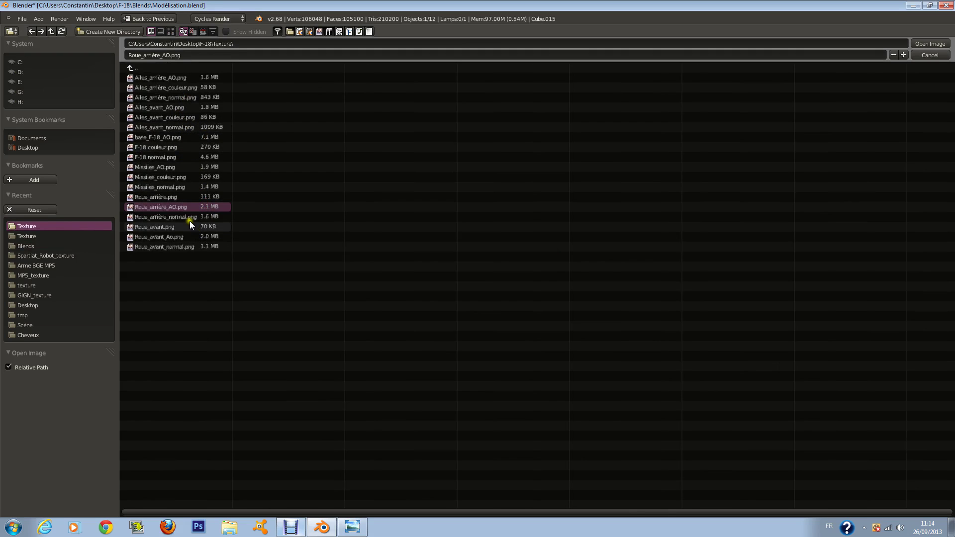
click(202, 236)
click(926, 45)
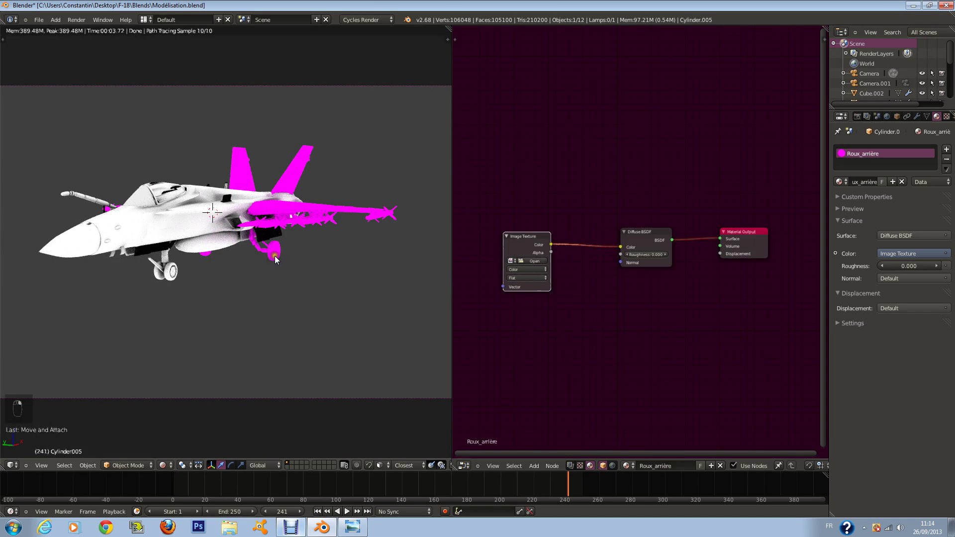
Step: Load Roue_arrière_AO.png from the Texture folder into the Image Texture node of the rear landing gear's Roux_arrière material
click(550, 258)
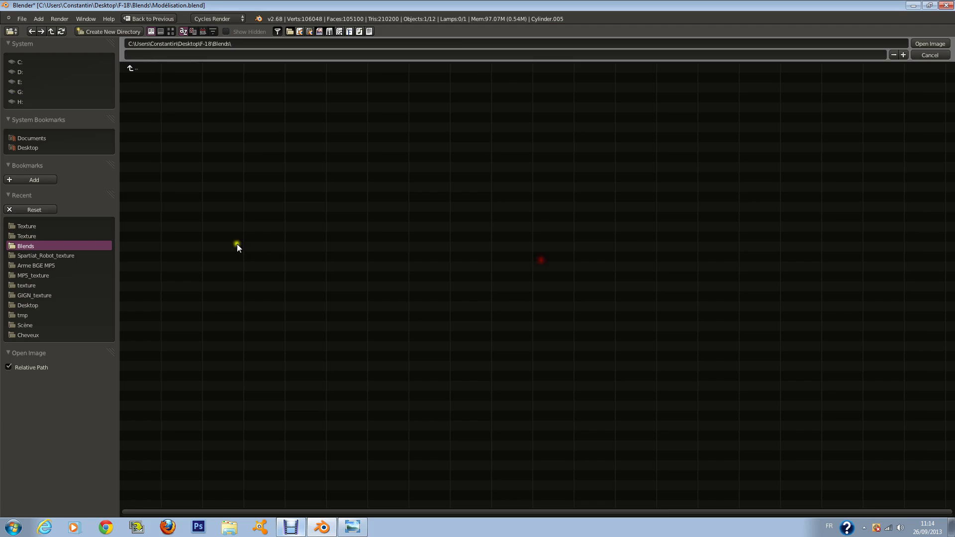
click(70, 225)
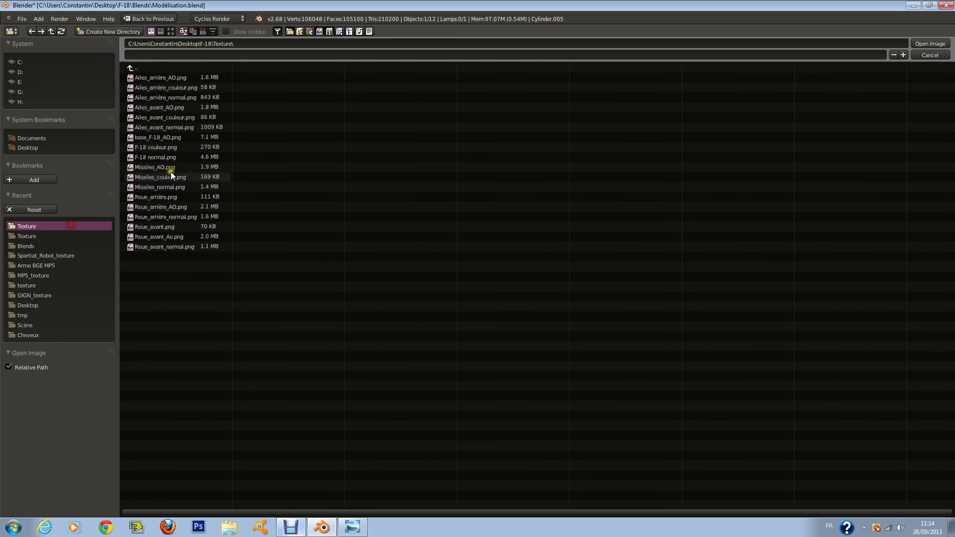
click(198, 75)
click(206, 87)
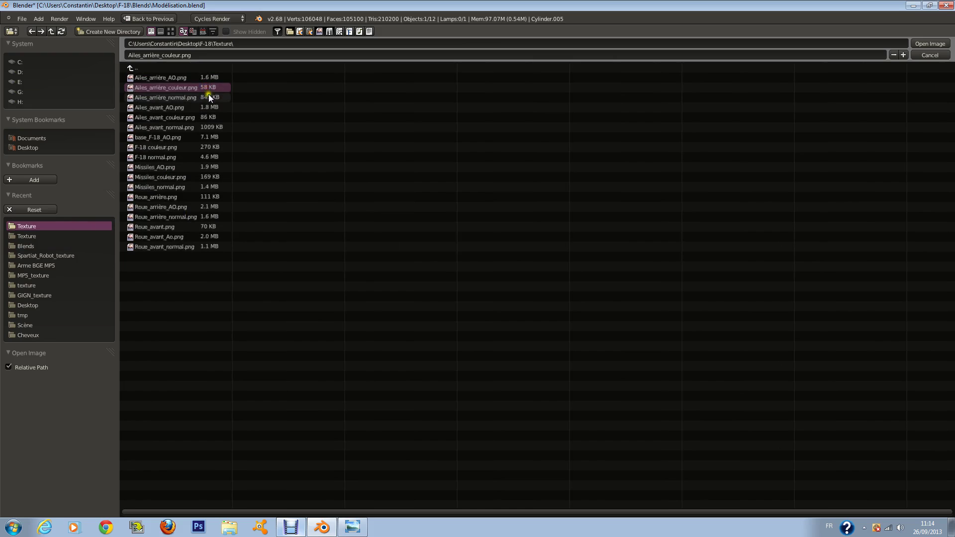
click(208, 97)
click(205, 107)
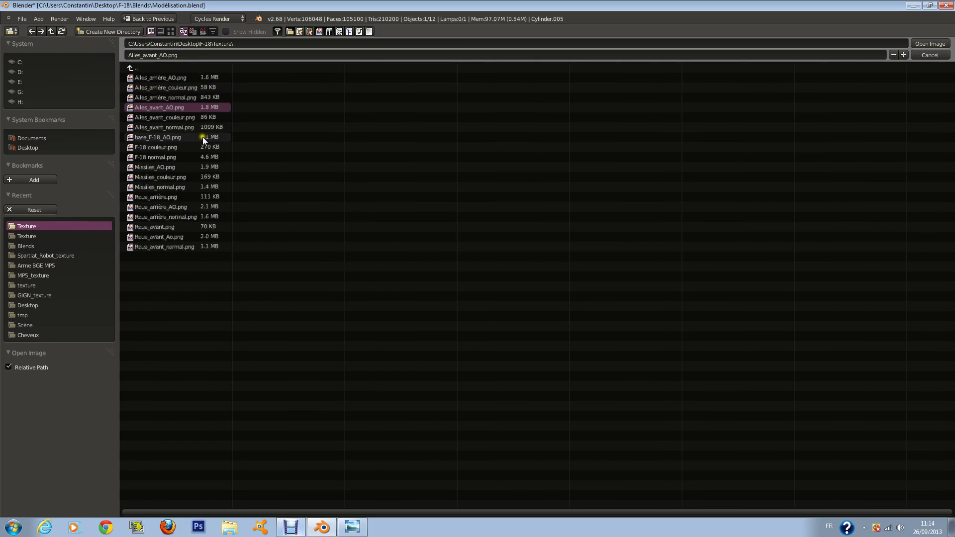
click(195, 206)
click(929, 44)
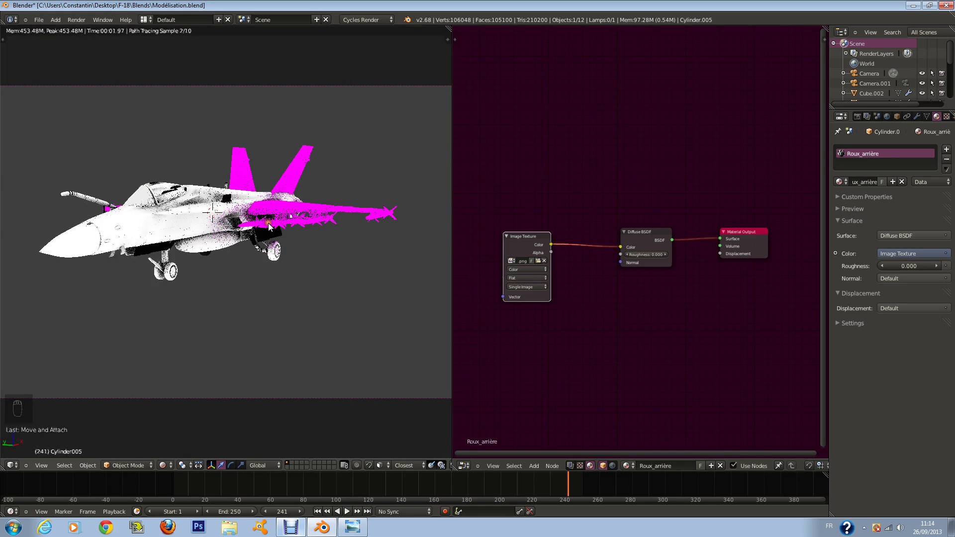
Step: Load Missiles_AO.png from the Texture folder into the Image Texture node of the missiles' Ailes_arrière material
right_click(318, 228)
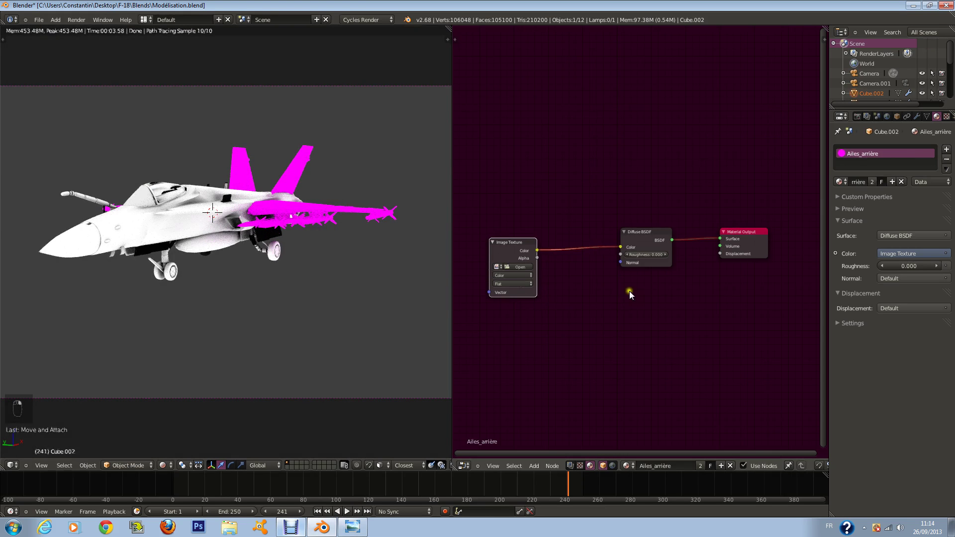
click(523, 267)
click(24, 227)
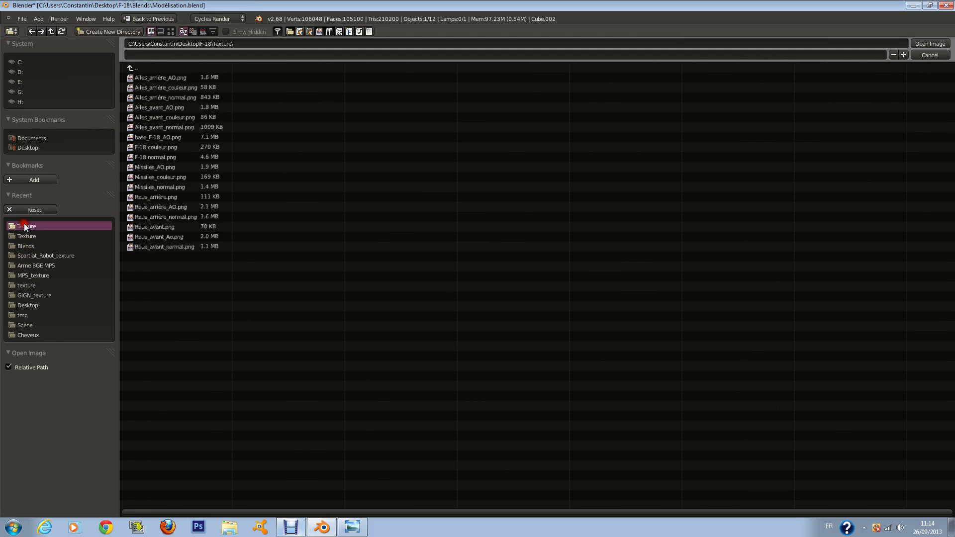
click(147, 167)
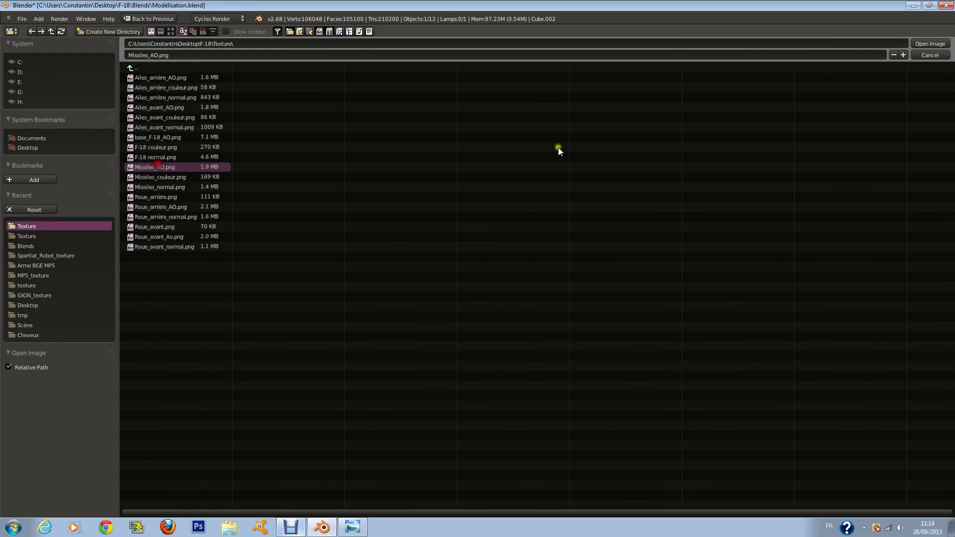
click(930, 44)
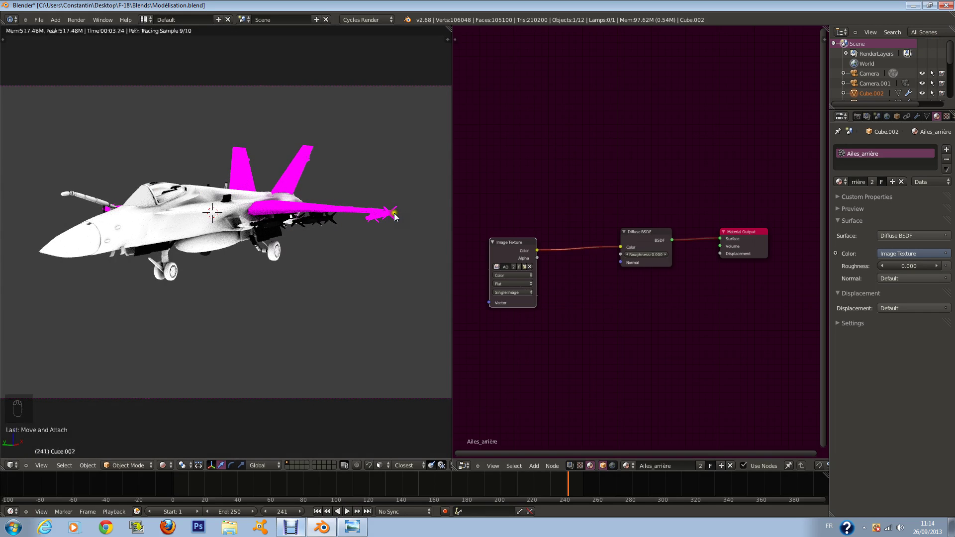
Step: Load Ailes_avant_AO.png from the F-18 Texture folder into the Image Texture node of the main wings' Ailes_avant material
click(524, 267)
click(60, 225)
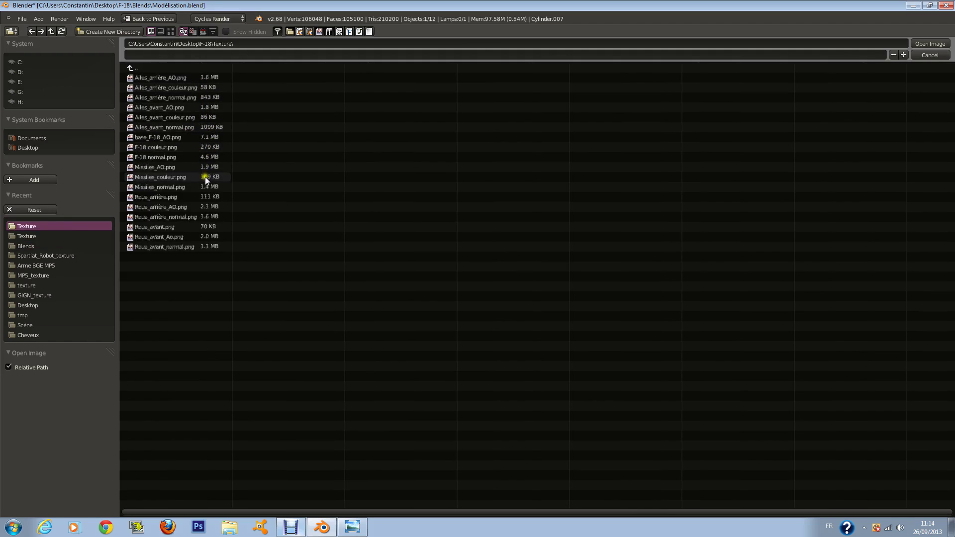
click(177, 129)
click(195, 107)
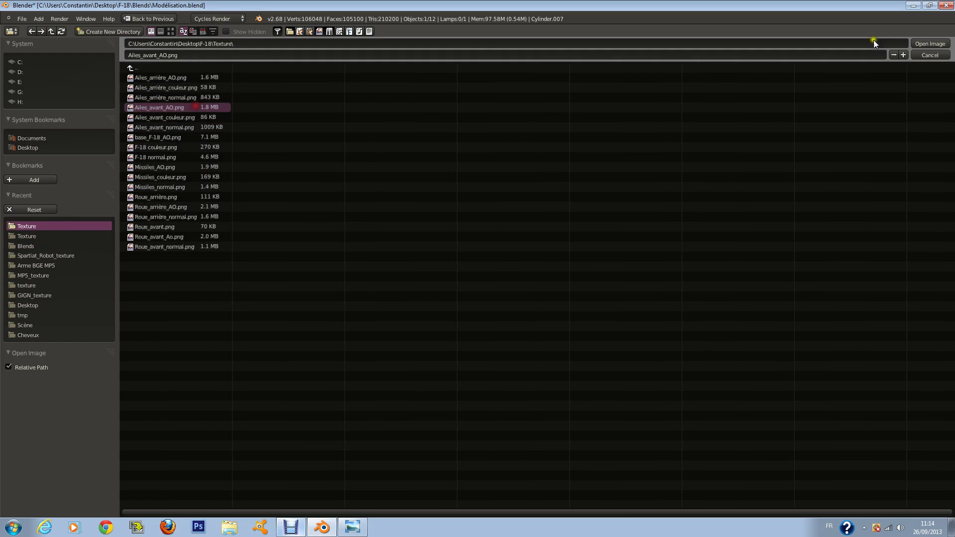
click(928, 43)
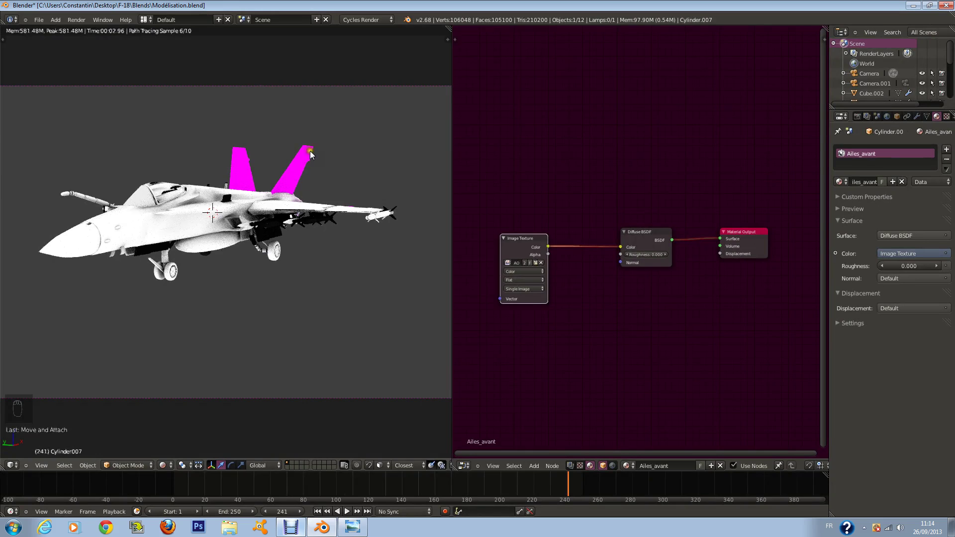
Step: Load Ailes_arrière_AO.png from the Texture folder into the Image Texture node of the tail fins' Ailes_arrière.001 material
click(566, 254)
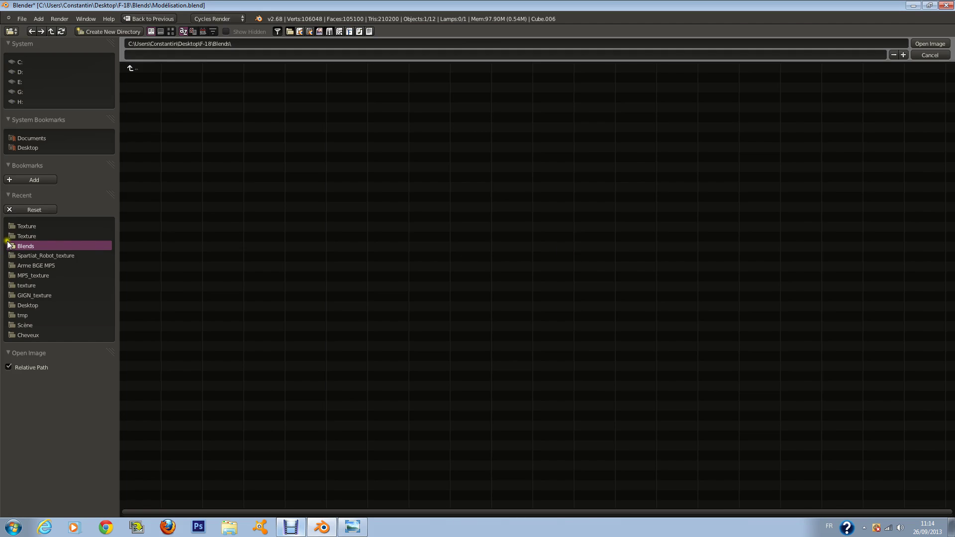
click(28, 225)
click(171, 32)
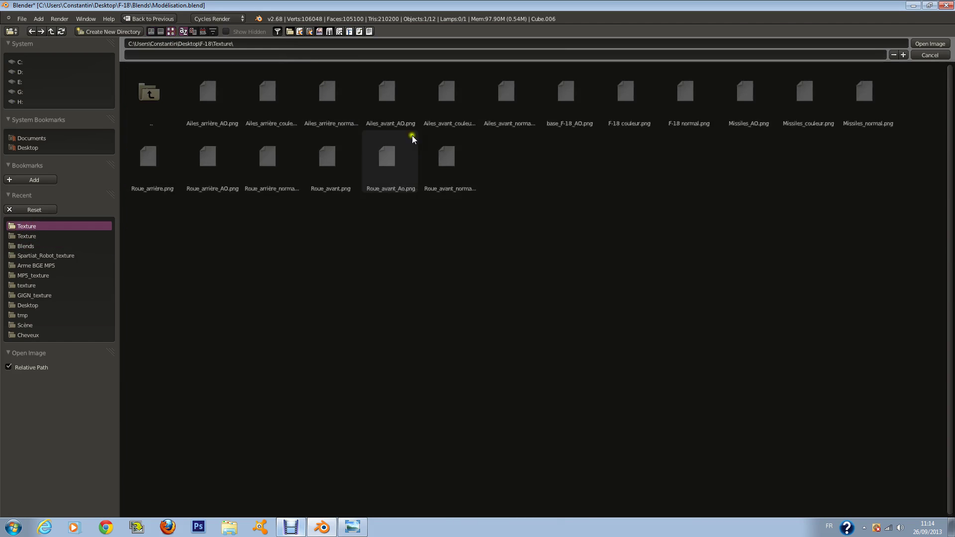
click(151, 32)
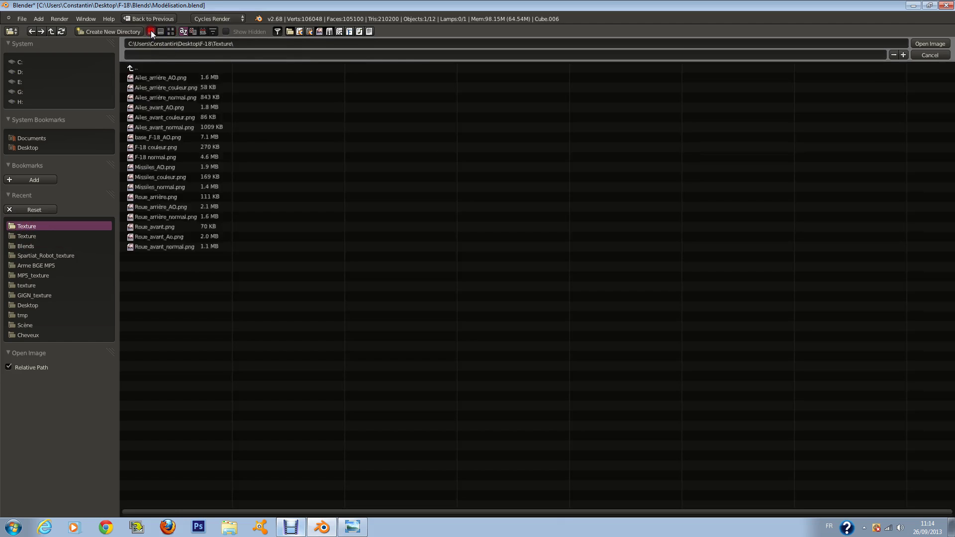
click(201, 77)
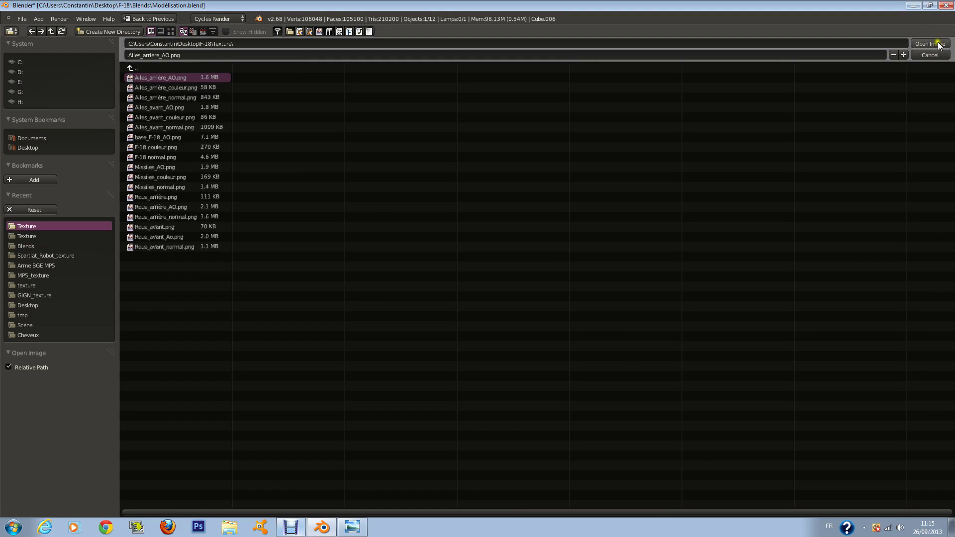
click(930, 44)
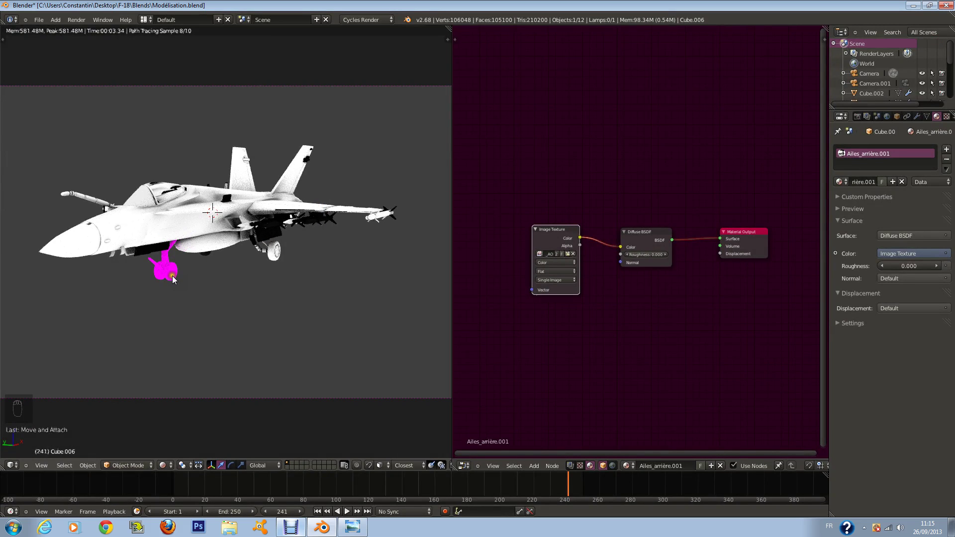
Step: Load Roue_avant.png from the Texture folder into the Image Texture node of the front landing gear's Roux_avant material
right_click(172, 276)
click(525, 259)
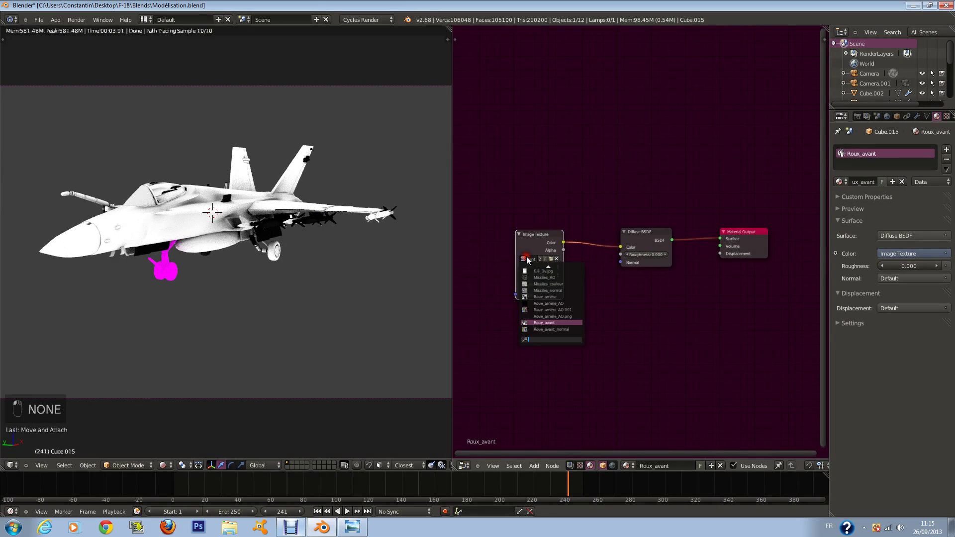
click(550, 259)
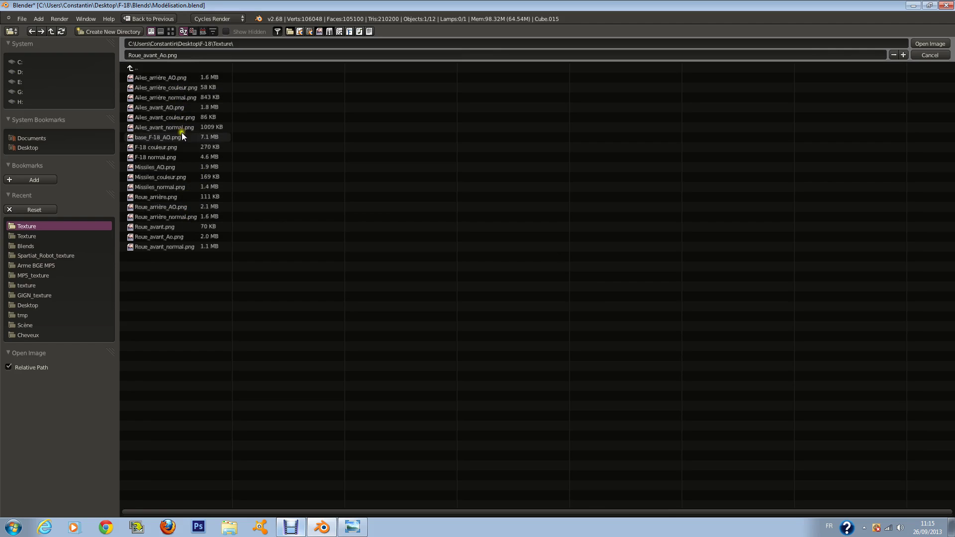
click(173, 227)
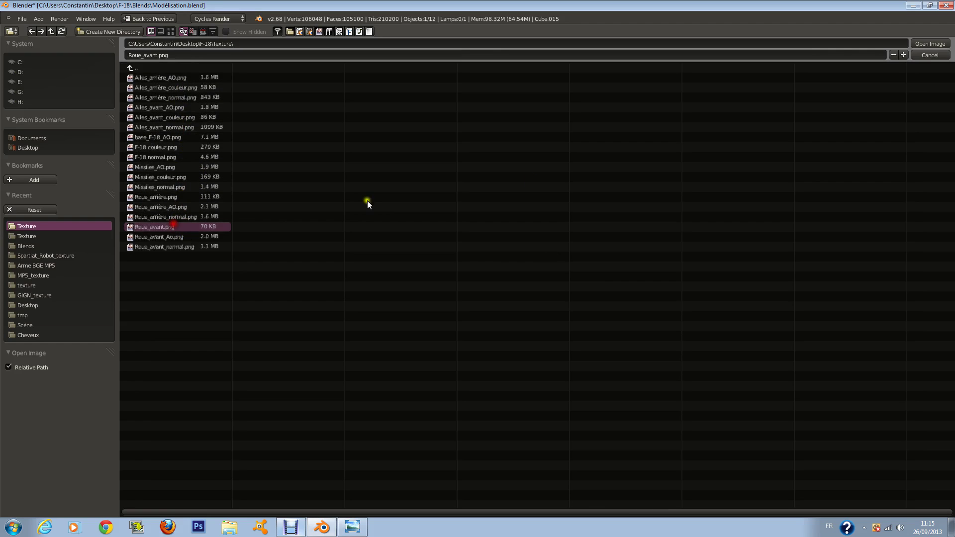
click(931, 44)
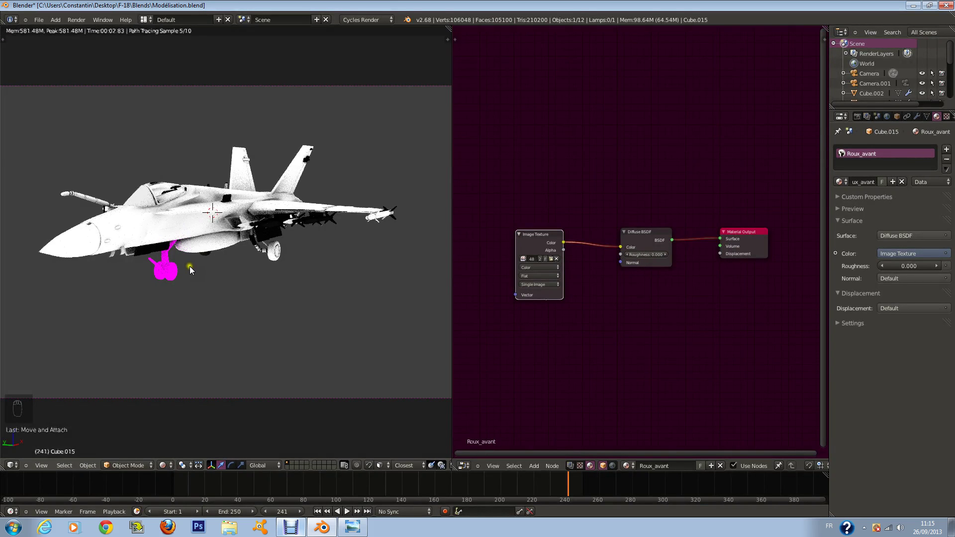
Step: Unlink the front landing gear's image, load Roue_avant_Ao.png into its Image Texture node instead, and preview it in Rendered shading
key(z)
key(Tab)
key(z)
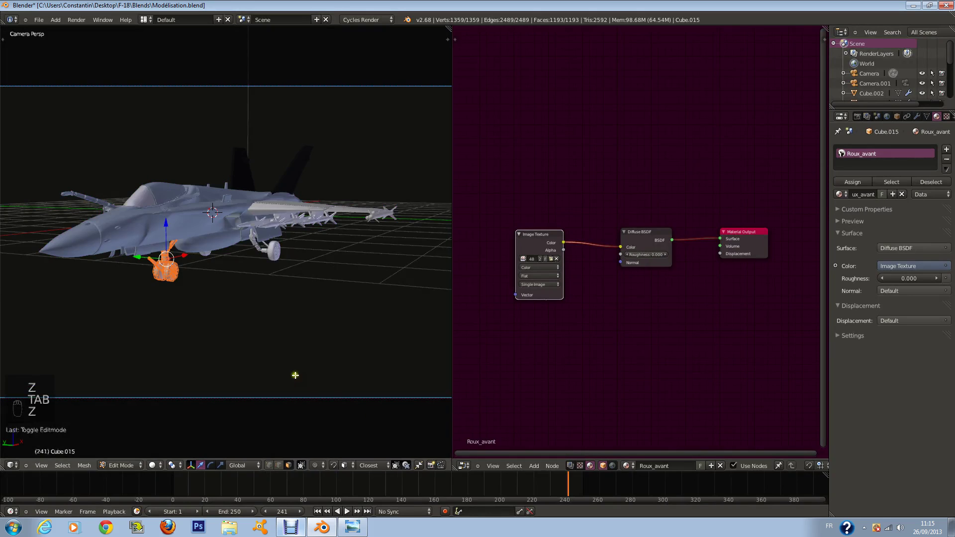
key(Tab)
click(555, 258)
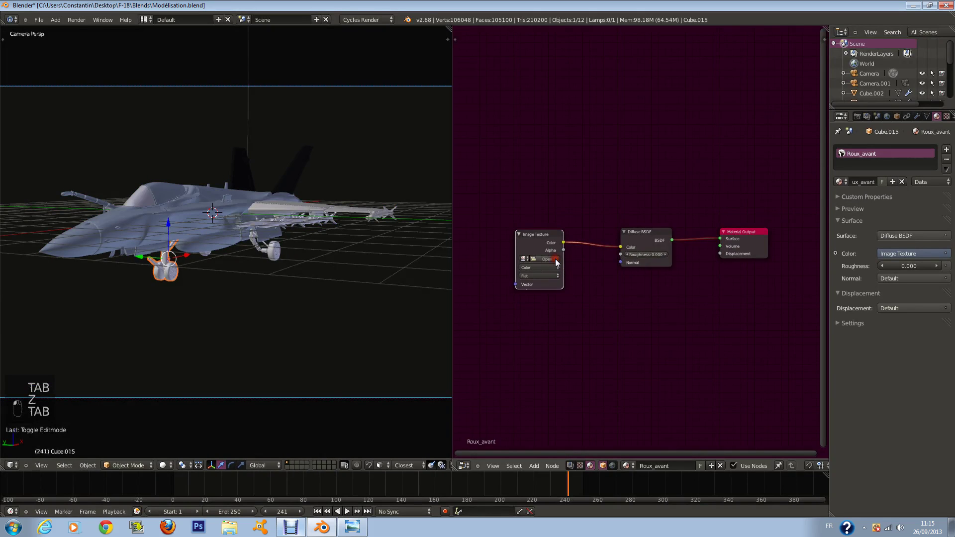
click(555, 259)
click(73, 226)
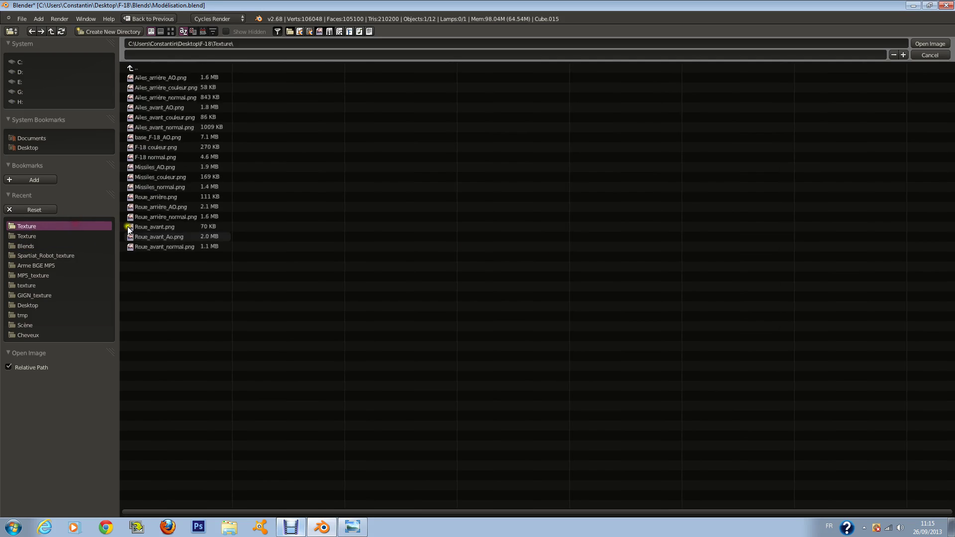
click(184, 207)
click(185, 228)
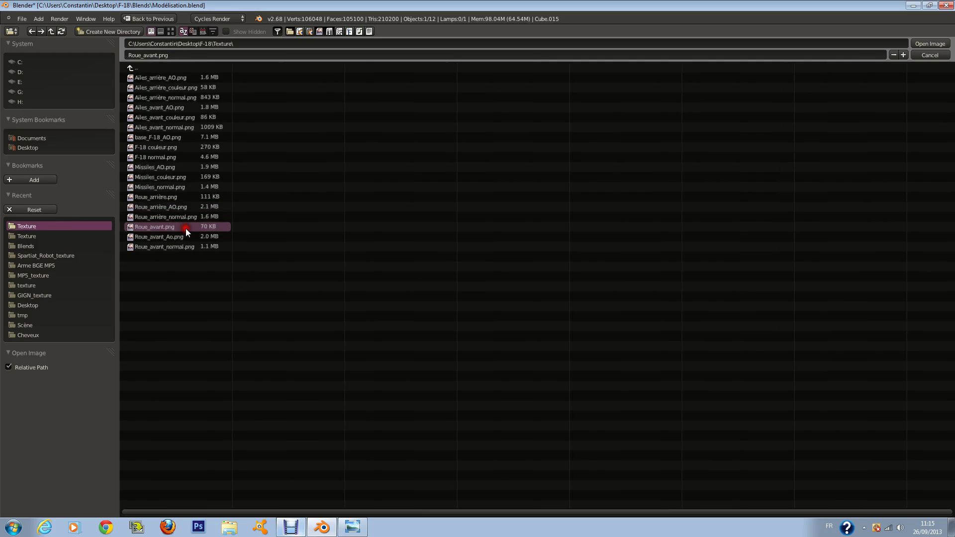
double_click(189, 237)
click(162, 465)
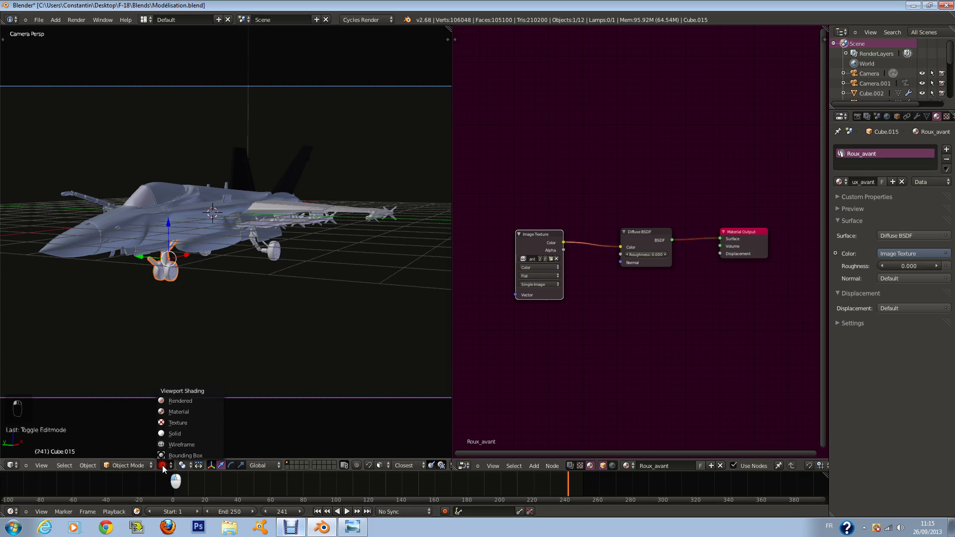
click(178, 402)
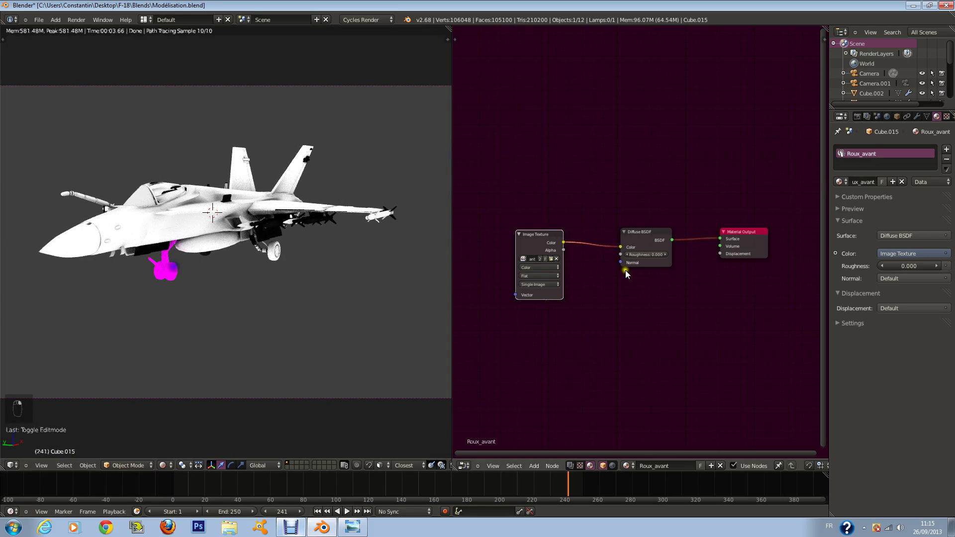
Step: Try reloading Roue_avant_Ao.png in the Roux_avant Image Texture node and relinking the Diffuse BSDF's Color input
scroll(625, 270, up, 2)
click(486, 267)
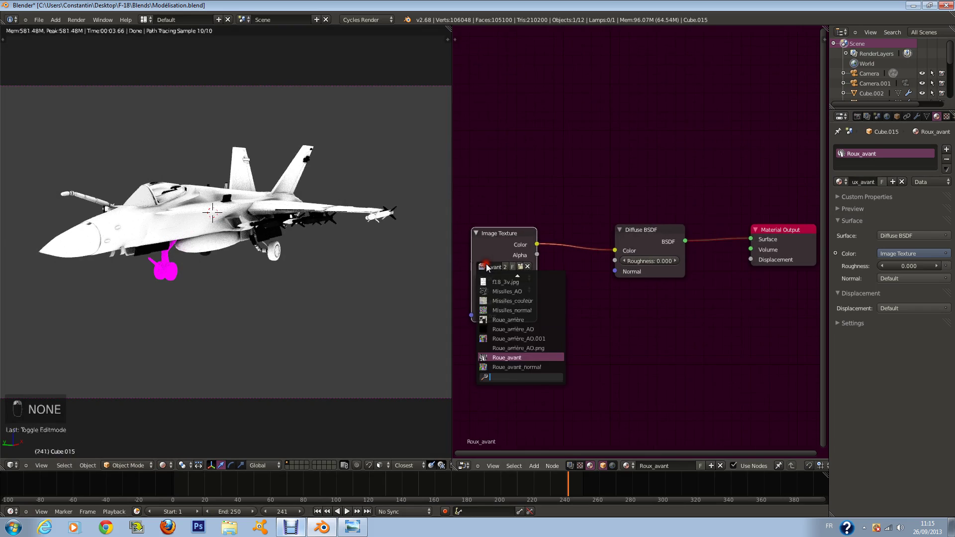
click(555, 357)
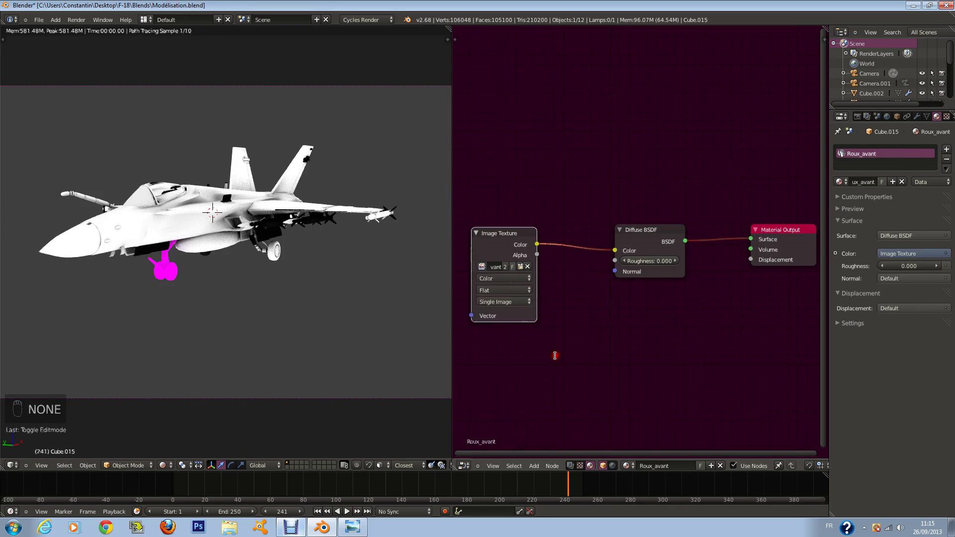
click(520, 267)
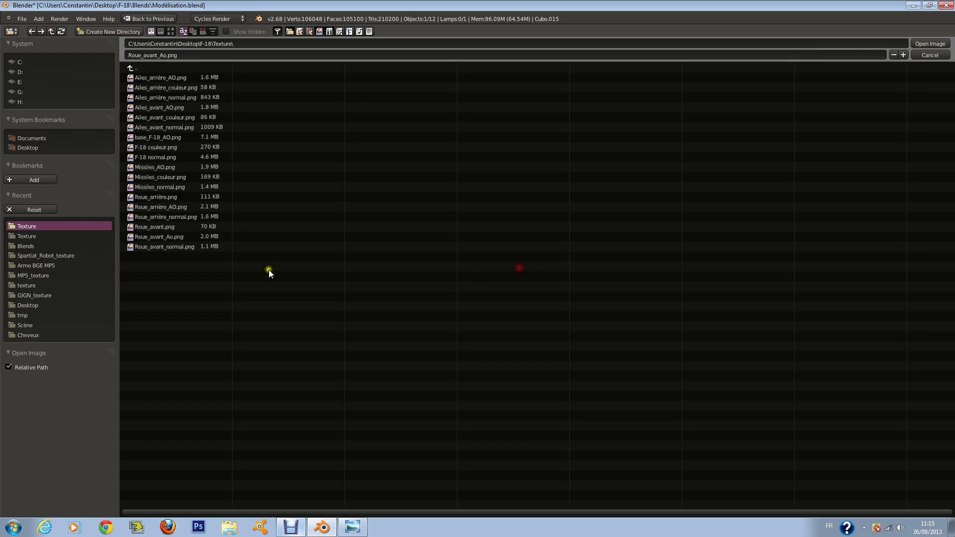
double_click(208, 237)
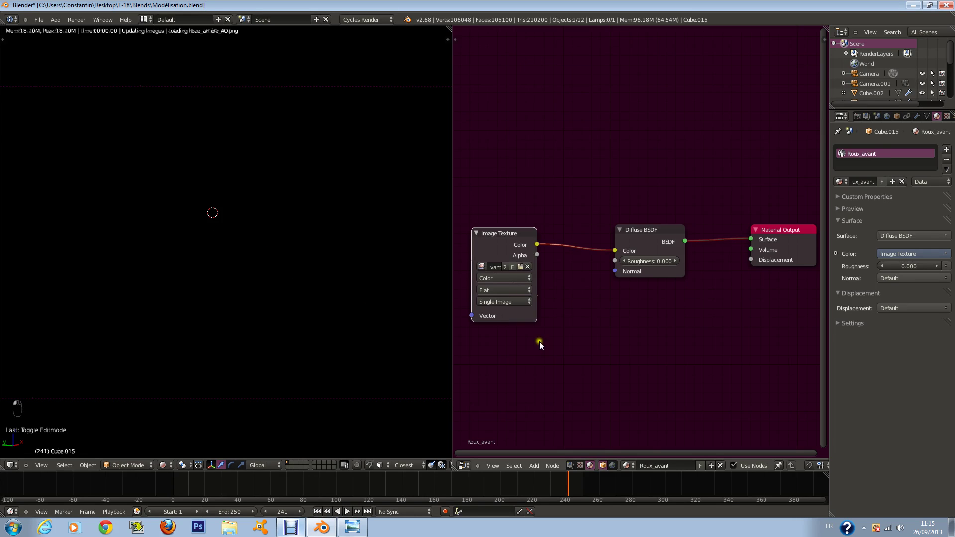
mouse_move(615, 251)
mouse_down()
mouse_move(579, 238)
mouse_move(541, 247)
mouse_move(615, 250)
mouse_up()
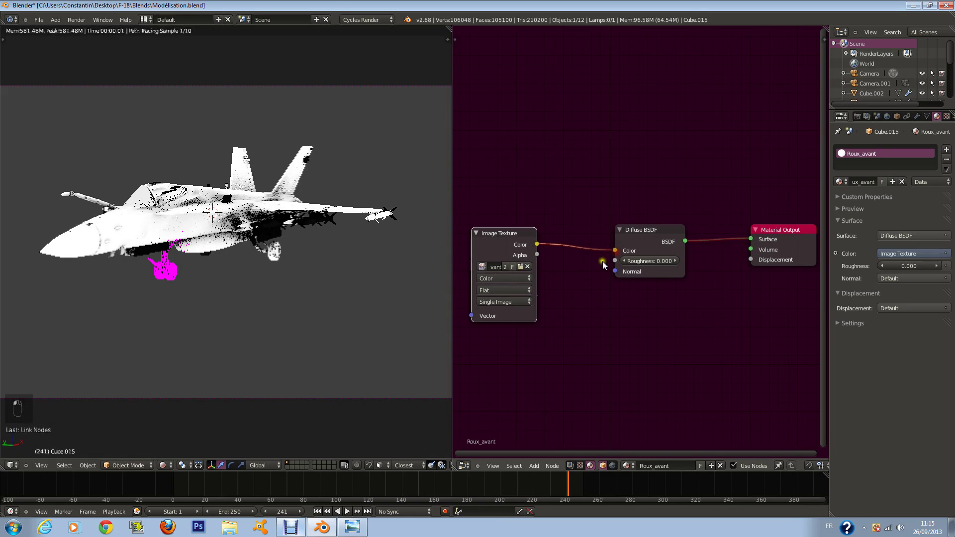
Step: Examine the front landing gear's texture from several angles in Rendered viewport shading
key(z)
middle_drag(246, 243, 306, 278)
key(z)
scroll(249, 254, up, 2)
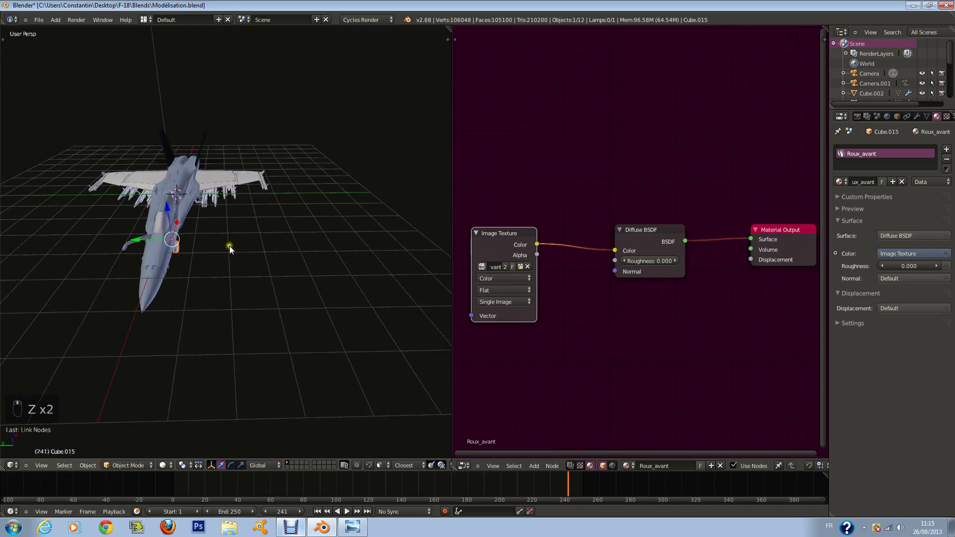
middle_drag(229, 246, 317, 227)
click(171, 468)
click(179, 423)
click(165, 465)
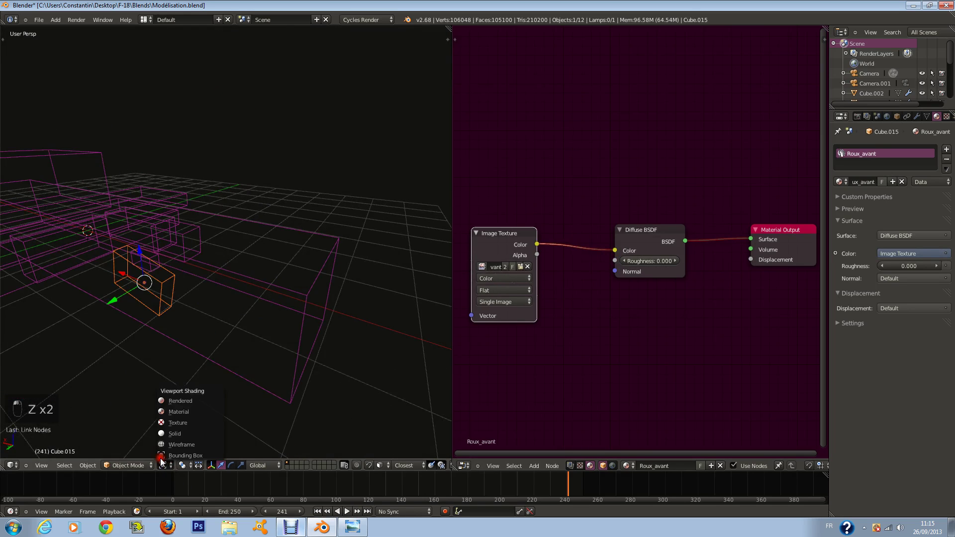
click(174, 399)
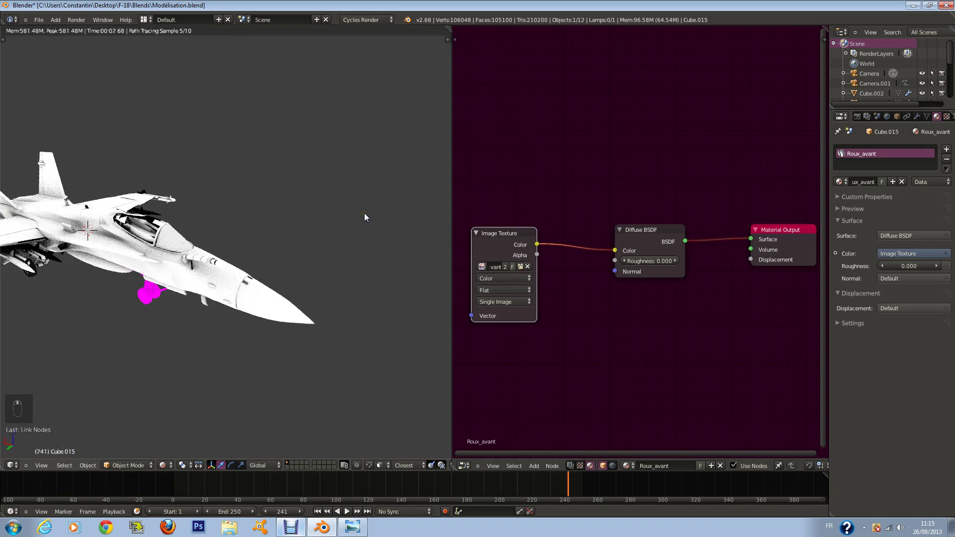
mouse_move(364, 213)
middle_down()
mouse_move(298, 251)
mouse_move(271, 255)
mouse_move(213, 233)
mouse_move(236, 113)
mouse_move(230, 234)
middle_up()
Step: Switch the viewport to Solid shading, then deselect all objects and save the blend file
click(162, 465)
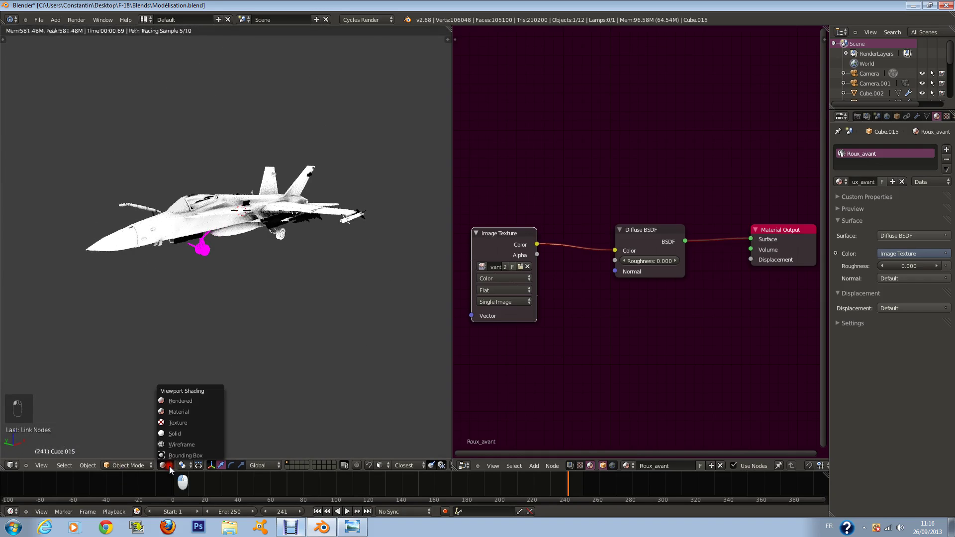
click(177, 433)
key(ctrl+s)
key(a)
key(a)
key(a)
key(a)
key(a)
key(ctrl+s)
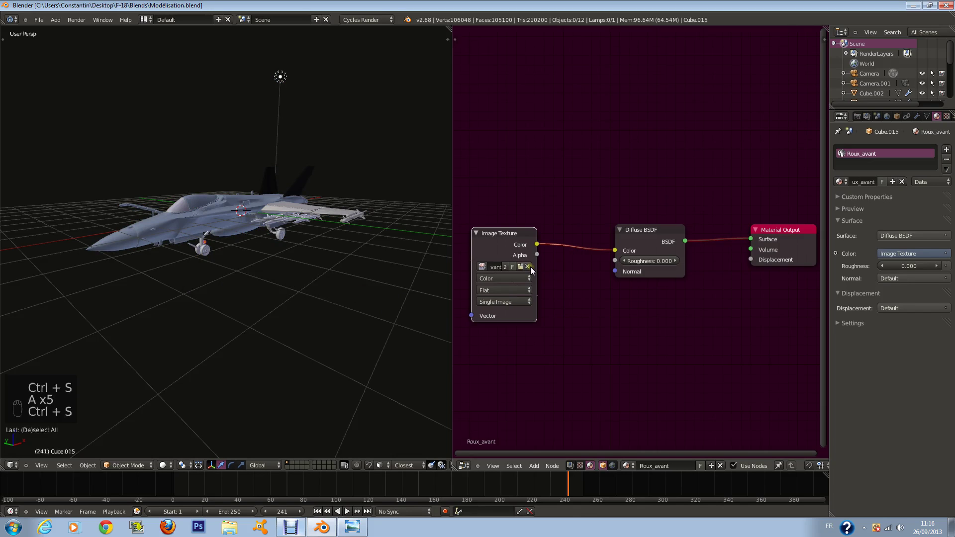
Step: Unlink the image from the Roux_avant material's Image Texture node and save the blend file
click(530, 268)
ctrl+right_drag(575, 251, 597, 277)
key(ctrl+s)
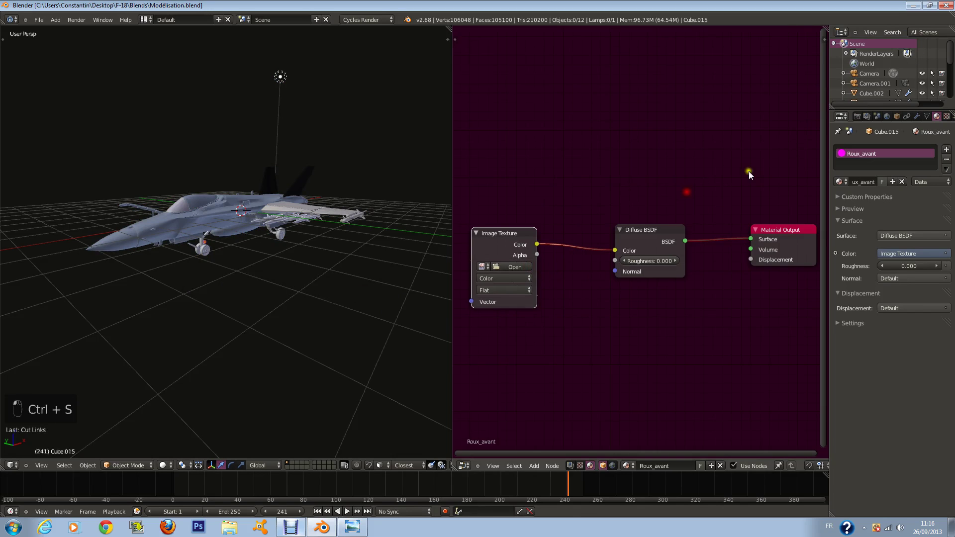
Step: Close Blender and open the Texture folder inside the desktop's F-18 folder
click(948, 8)
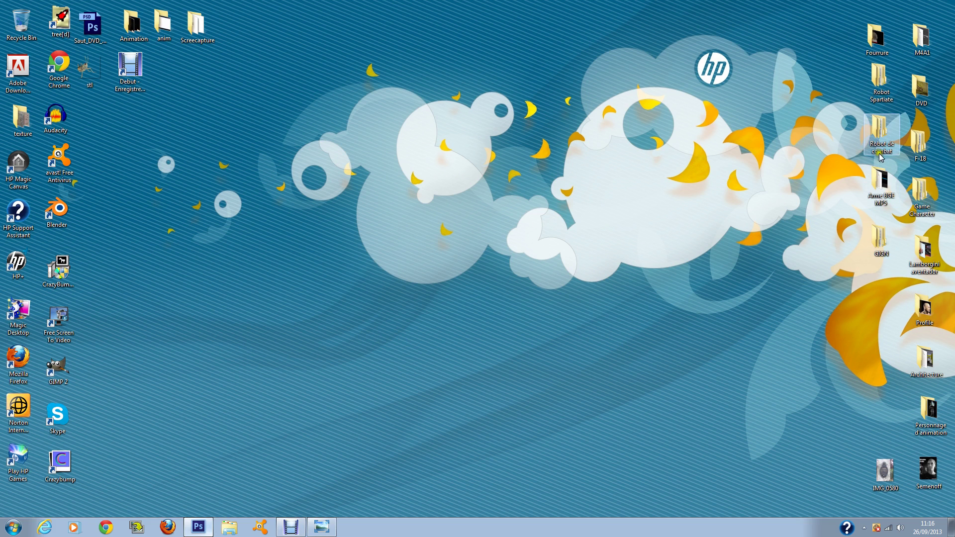
double_click(919, 144)
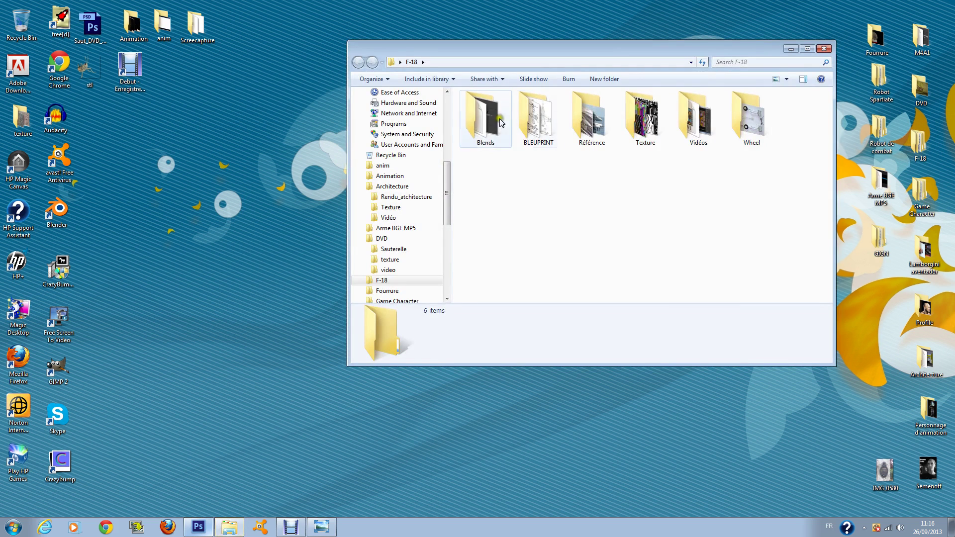
double_click(647, 122)
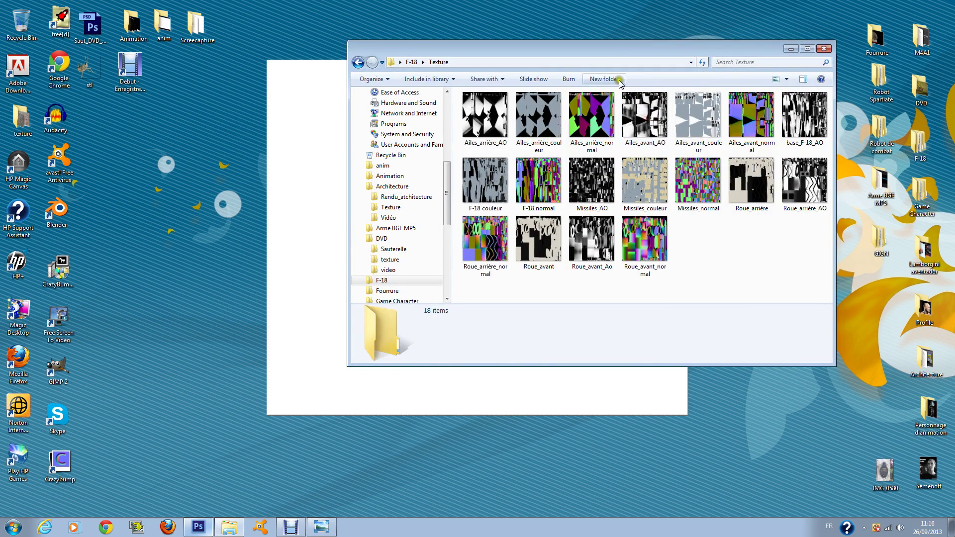
Step: Open the F-18 normal image from the Texture folder as a document in Photoshop
mouse_move(602, 48)
mouse_down()
mouse_move(645, 48)
mouse_move(602, 49)
mouse_up()
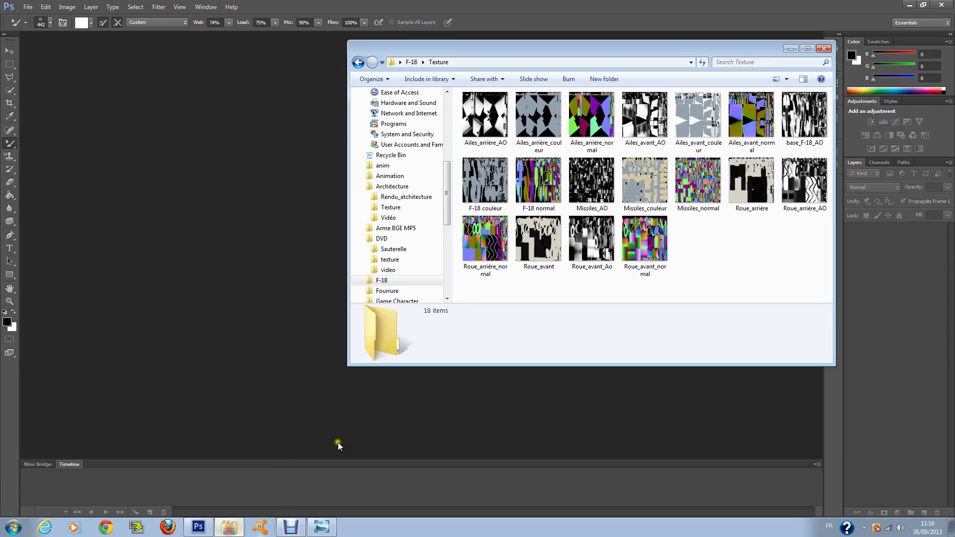
click(229, 527)
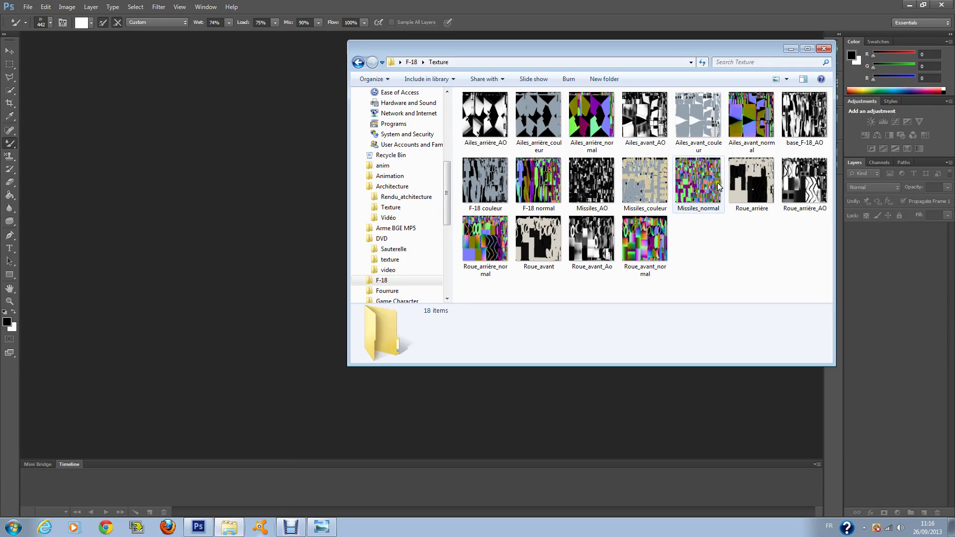
click(528, 213)
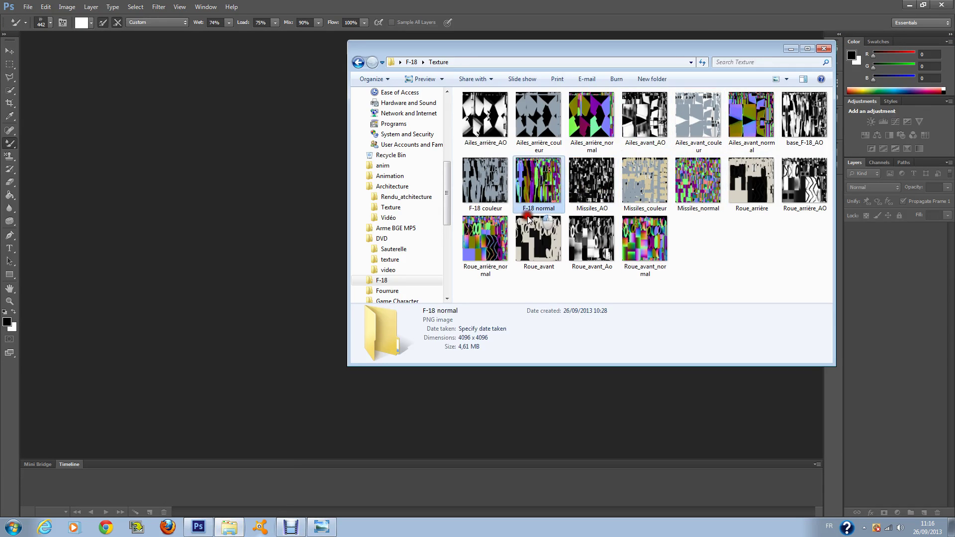
drag(529, 217, 261, 255)
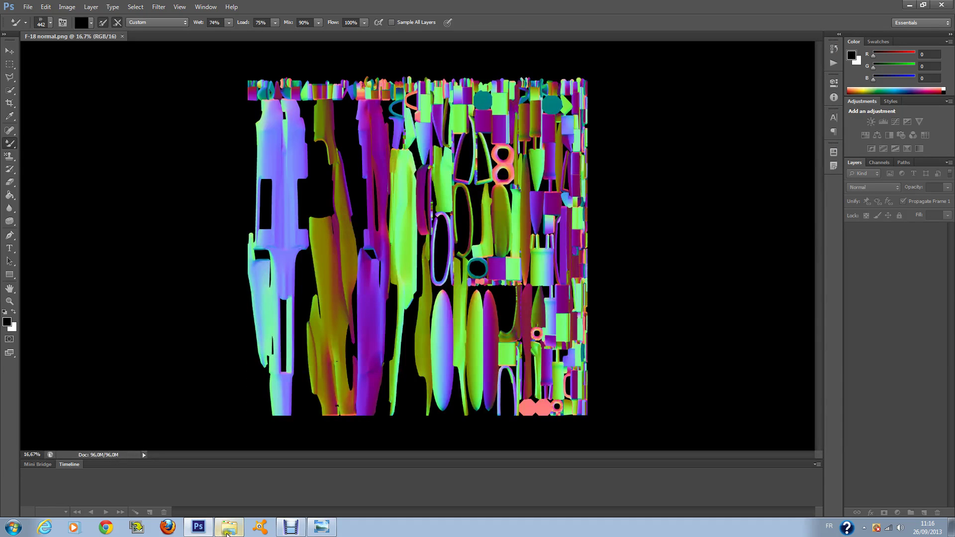
Step: Place the F-18 couleur image and the base_F-18_AO image as layers above the normal map
click(224, 528)
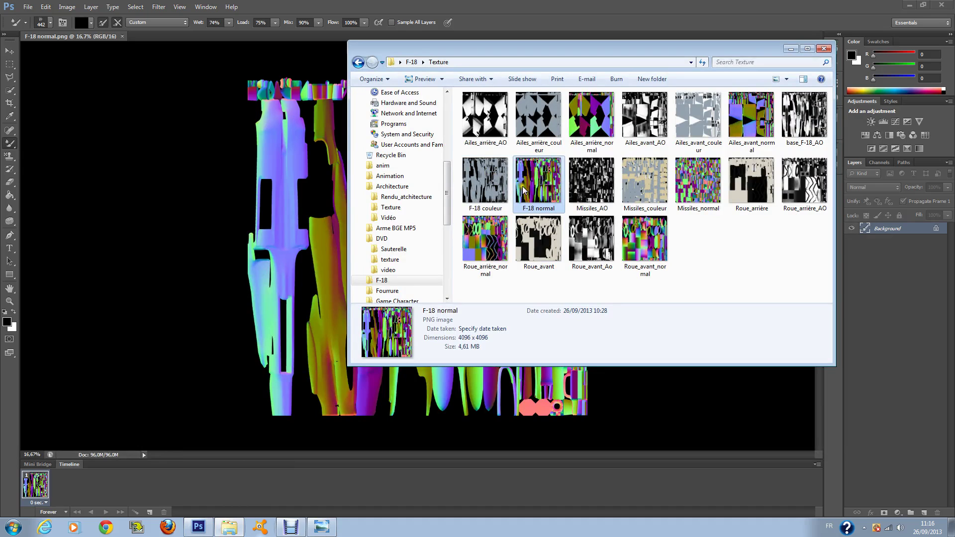
drag(490, 176, 278, 225)
key(Return)
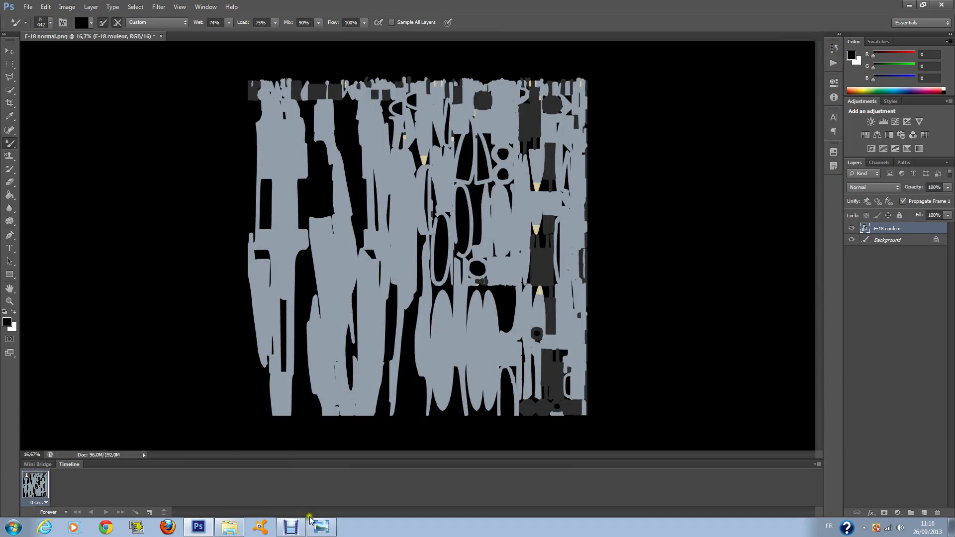
click(229, 526)
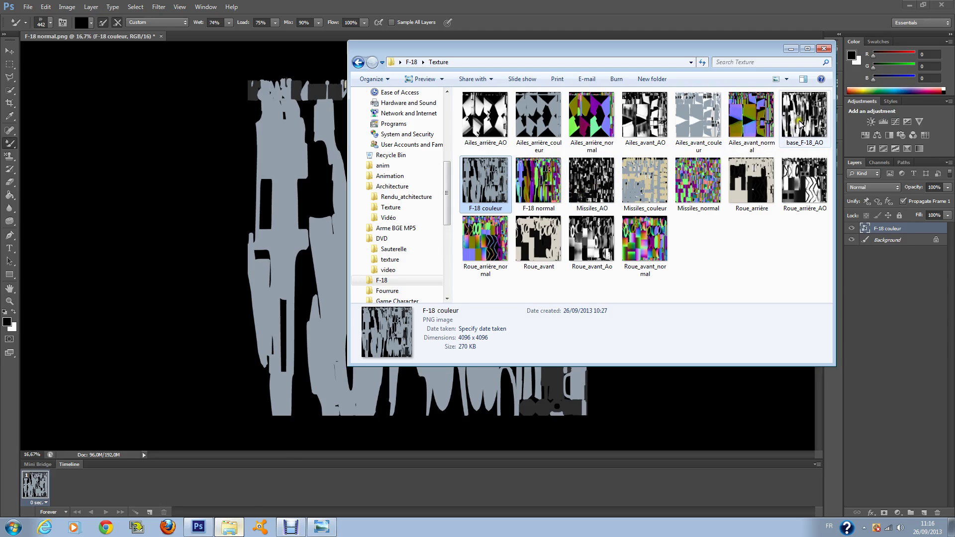
drag(804, 115, 299, 287)
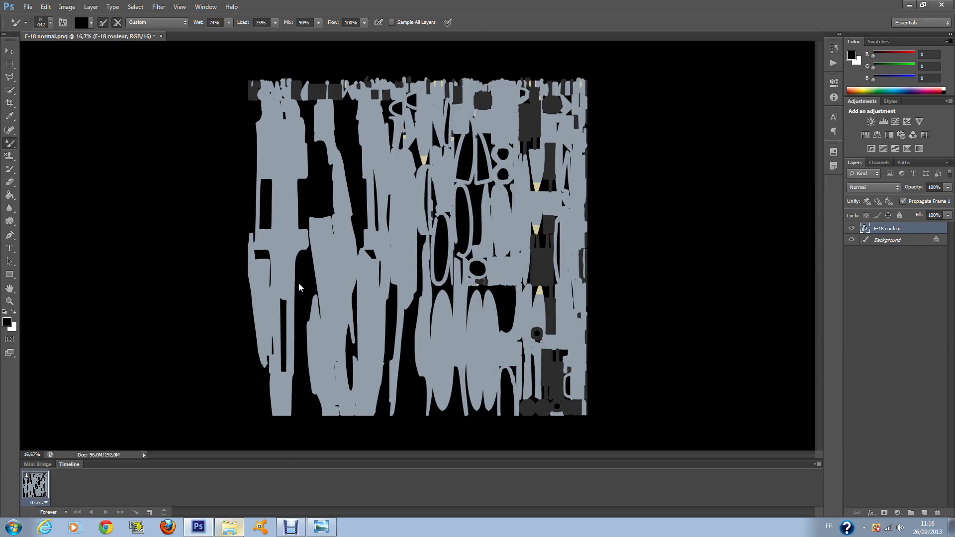
key(Return)
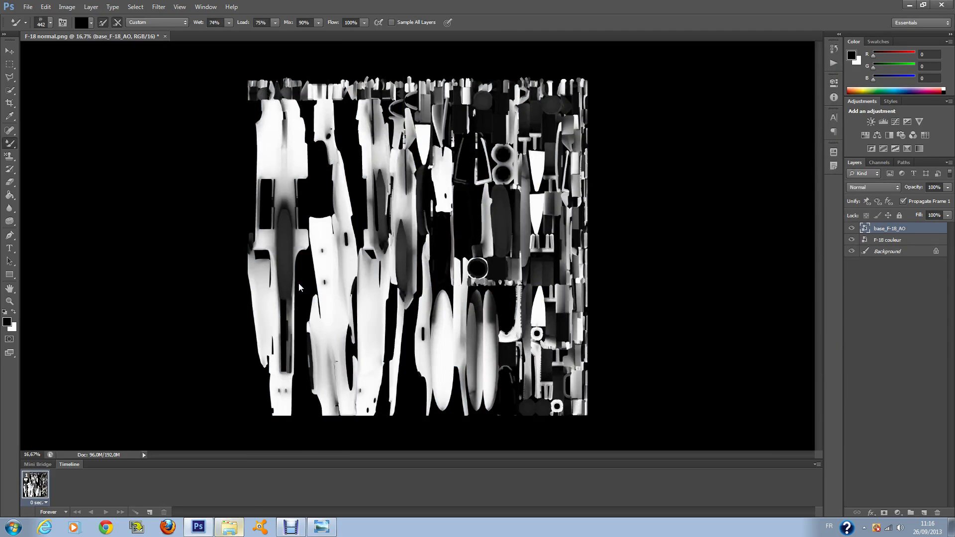
Step: Hide the base_F-18_AO and F-18 couleur layers and add a Black & White adjustment layer directly above the Background
click(852, 238)
click(852, 231)
click(878, 251)
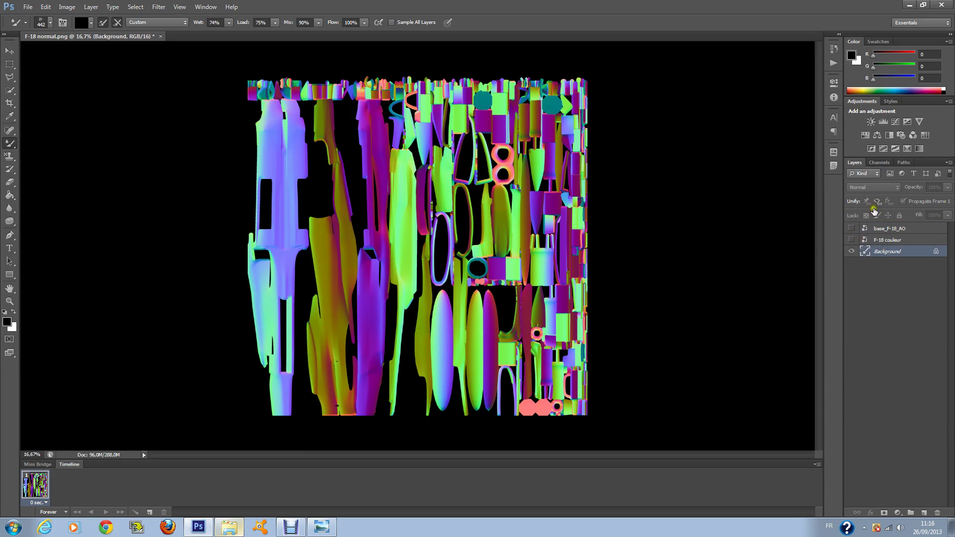
click(891, 138)
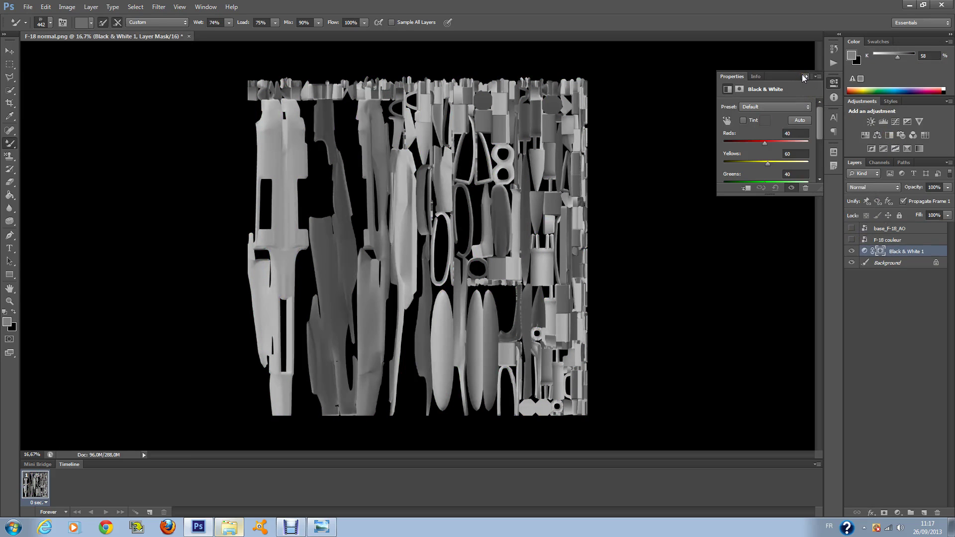
click(804, 76)
Step: Show the F-18 couleur layer, set its blend mode to Overlay, and compare the texture with and without it
click(852, 240)
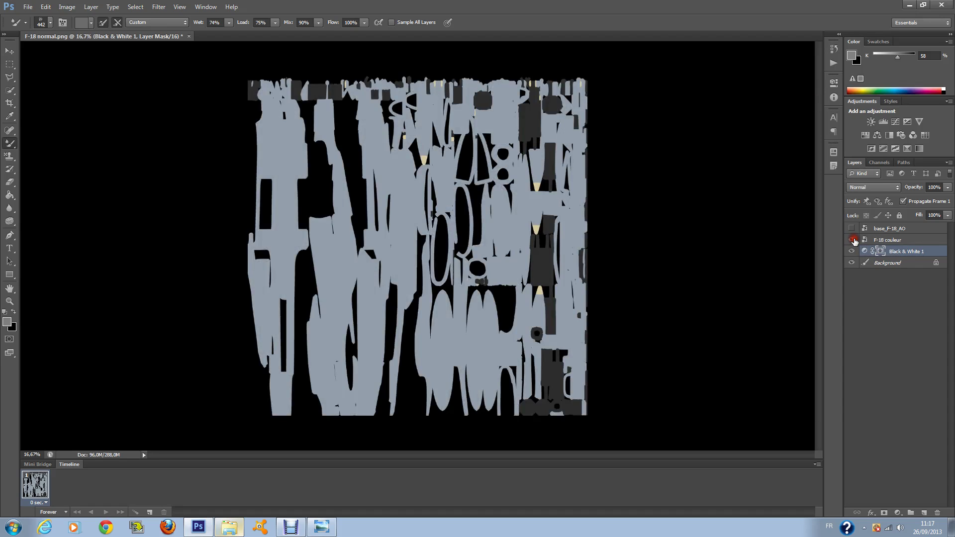
click(869, 187)
click(876, 200)
click(890, 239)
click(880, 187)
click(877, 217)
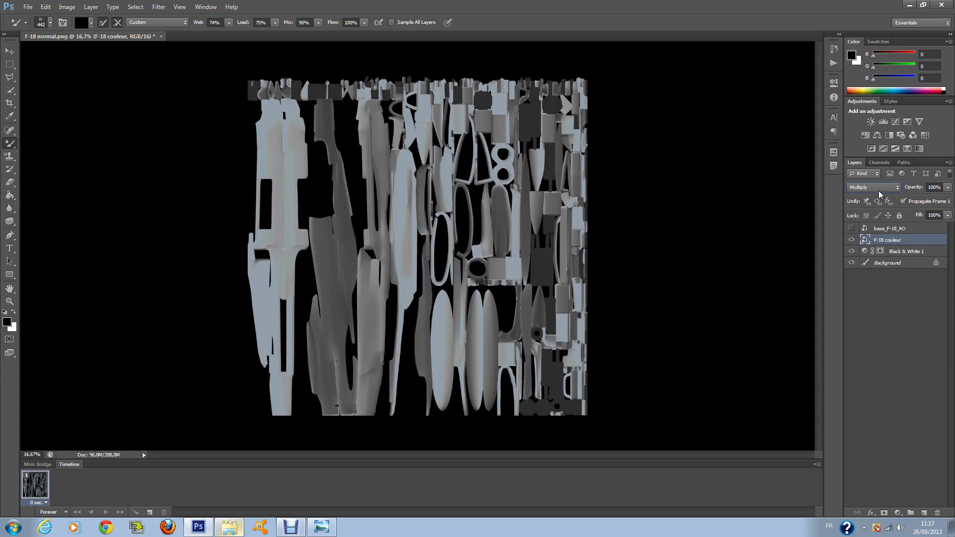
click(879, 187)
click(887, 316)
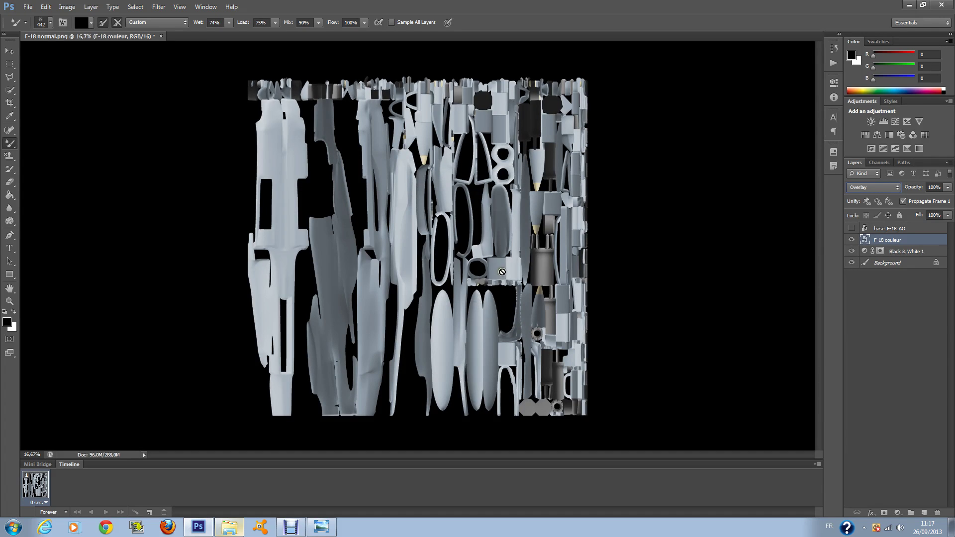
click(852, 242)
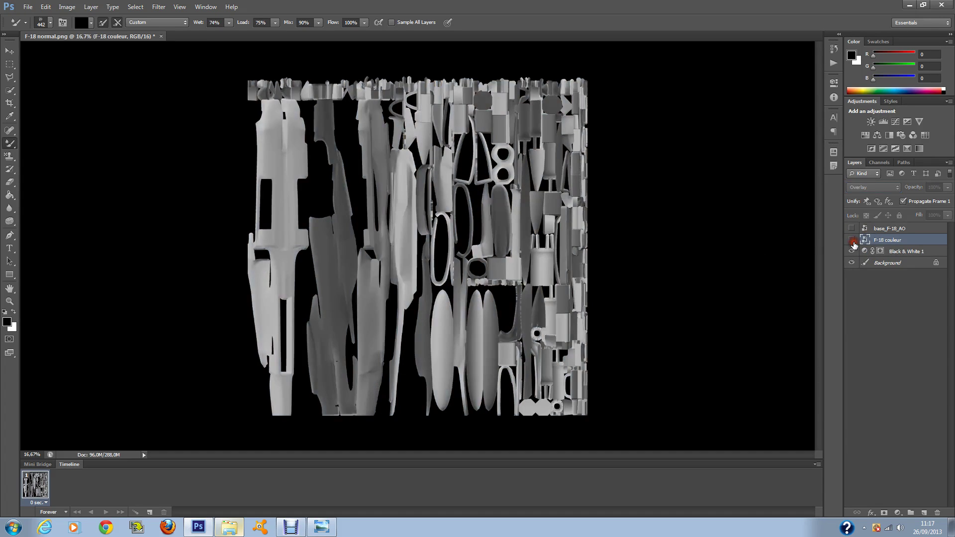
click(852, 242)
click(852, 242)
click(853, 242)
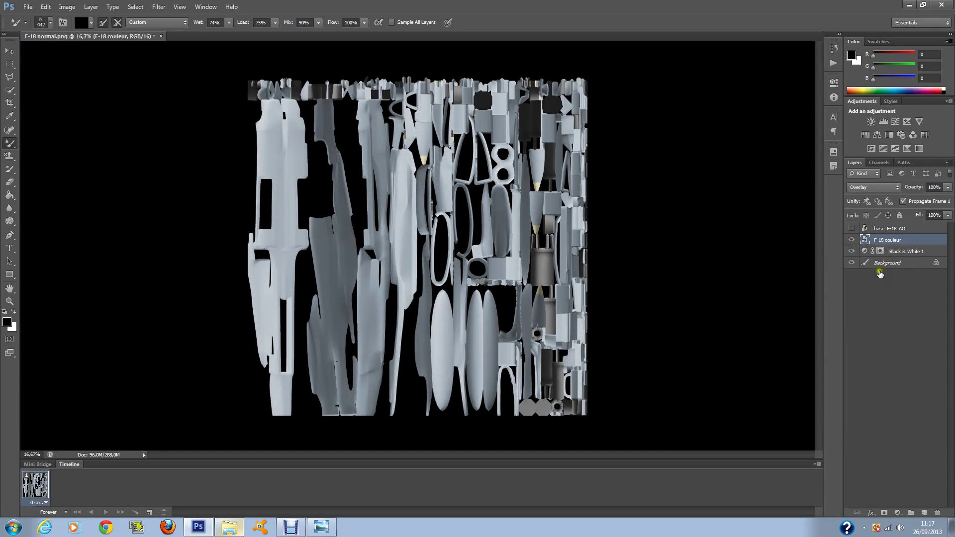
Step: Show the base_F-18_AO layer, give it a darkening blend mode, and lower its fill
click(884, 262)
click(883, 230)
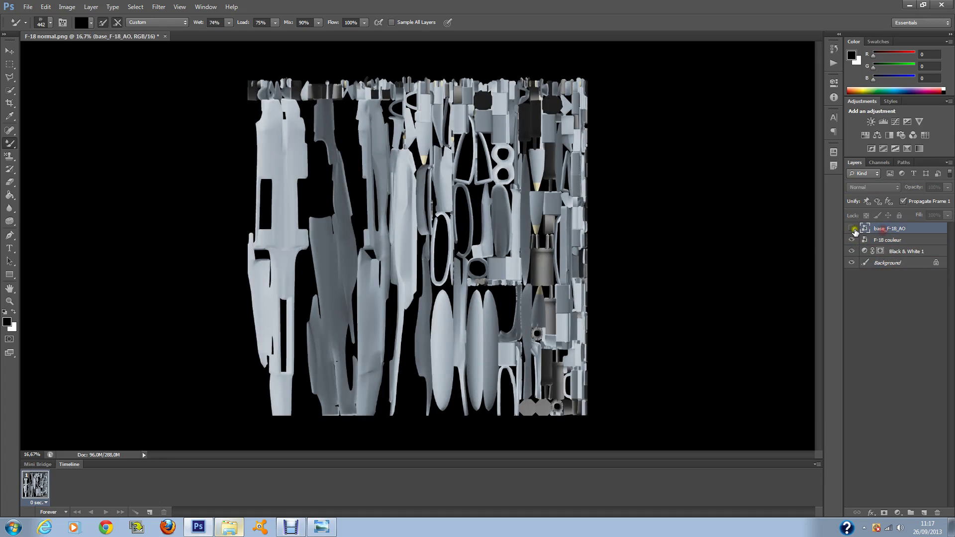
click(852, 229)
click(880, 187)
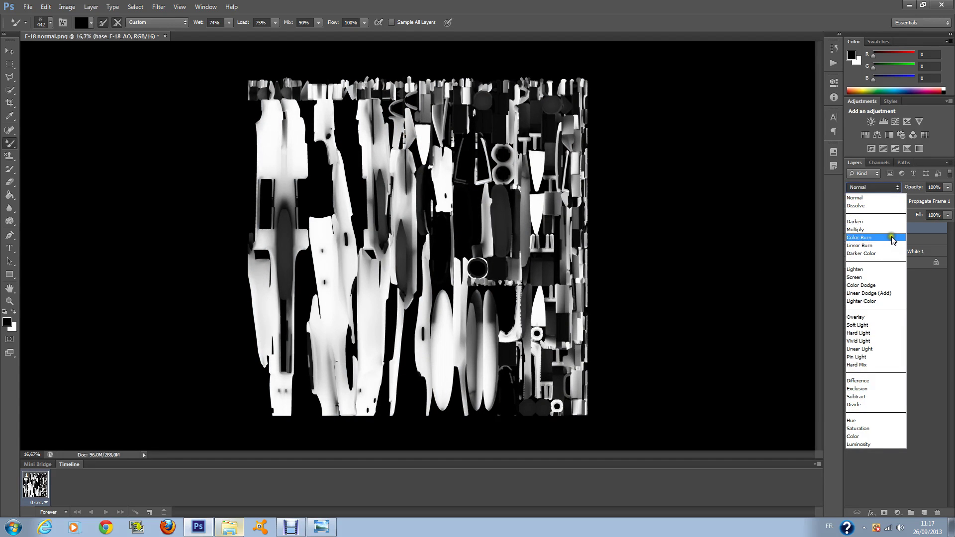
click(875, 234)
click(948, 215)
drag(928, 228, 923, 229)
click(915, 301)
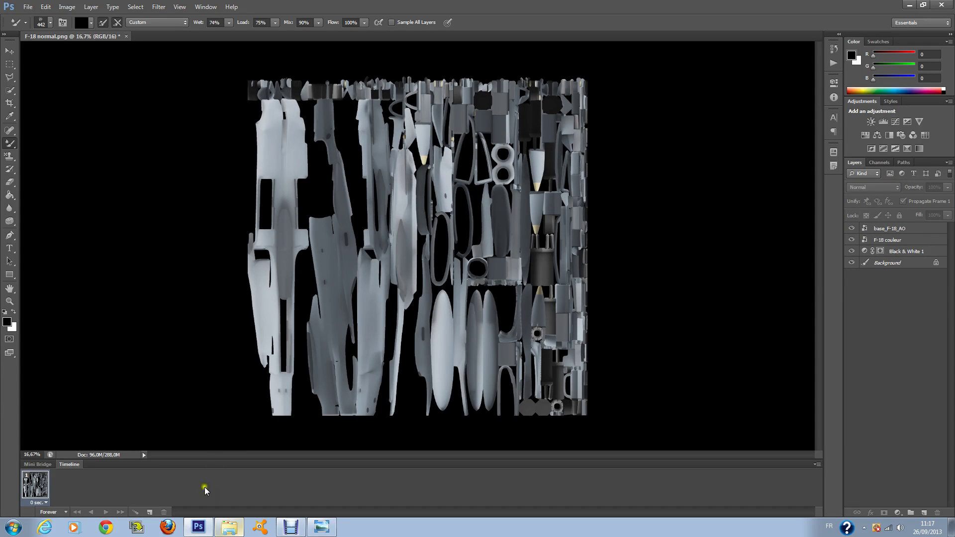
Step: Create a new folder named texture_images in the F-18 folder
click(229, 526)
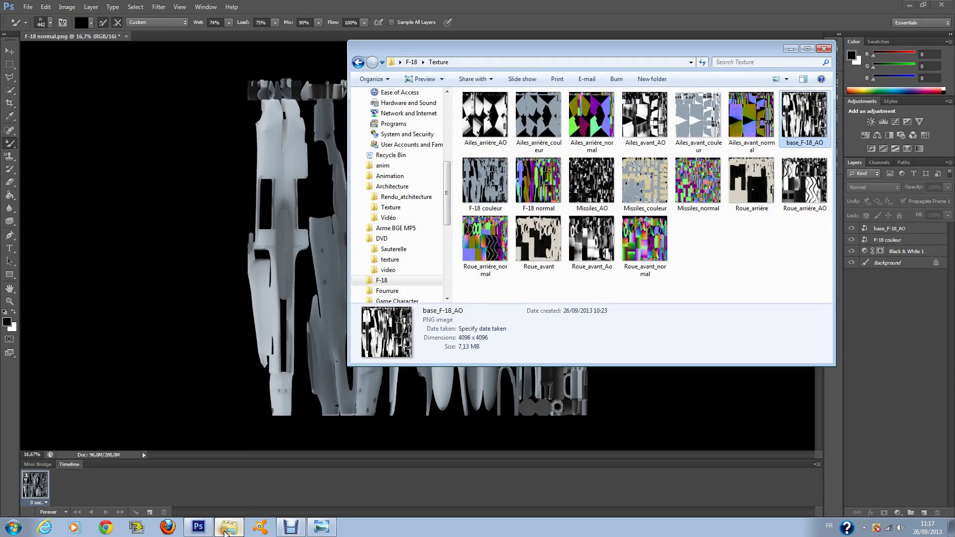
click(359, 62)
right_click(565, 196)
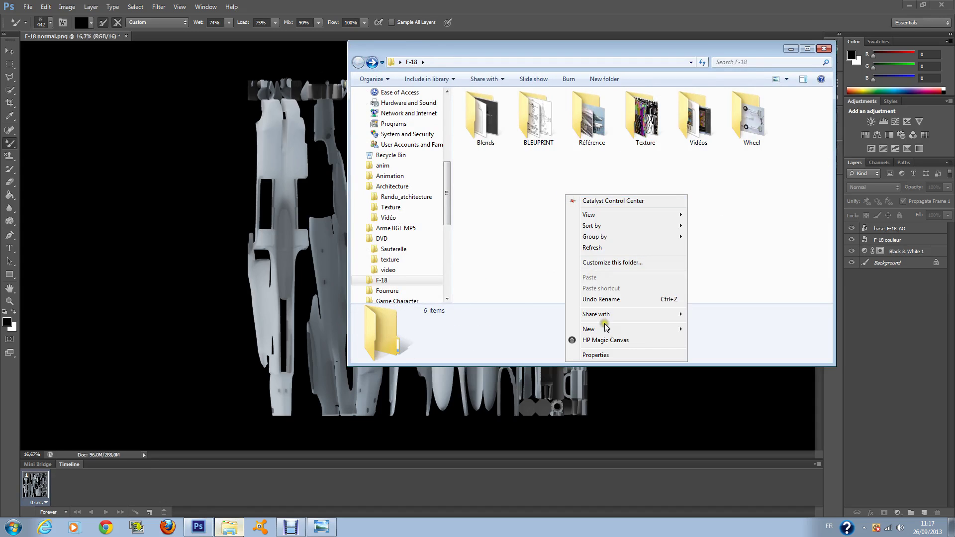
mouse_move(619, 329)
click(718, 328)
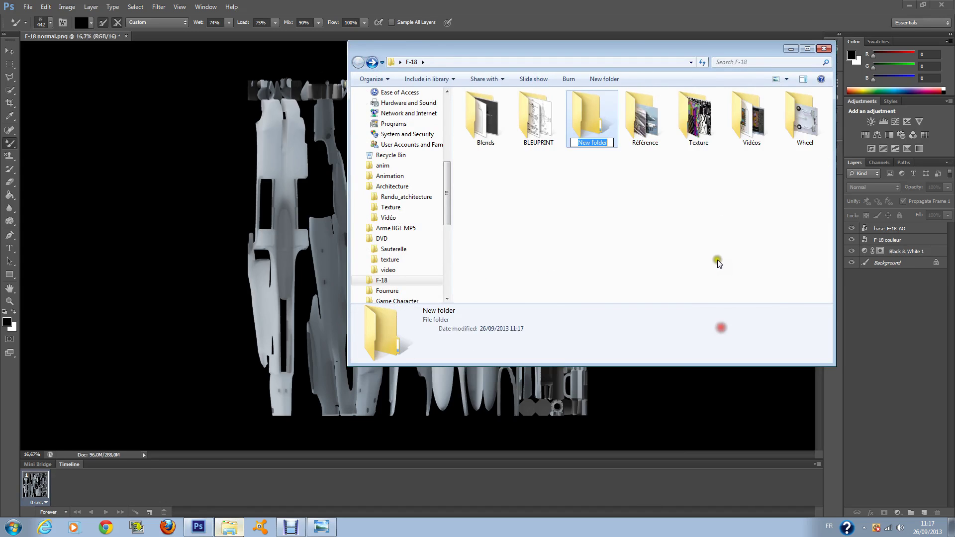
text(texture_i)
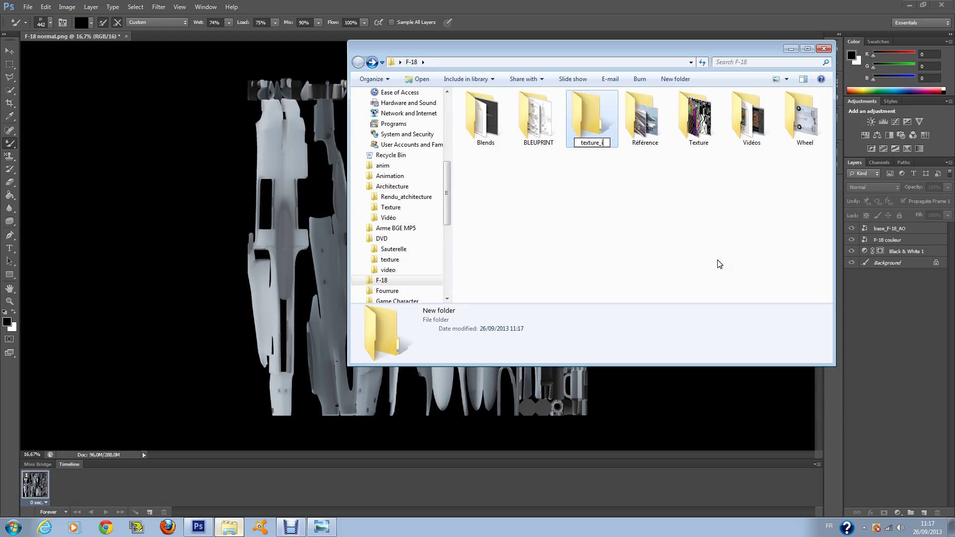
text(mages)
key(Return)
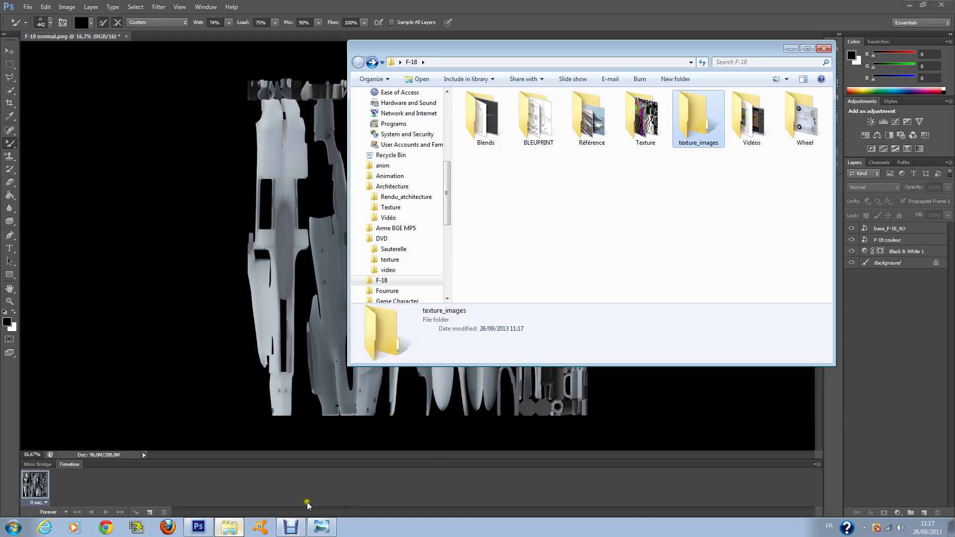
Step: Open the texture > Metal > metal folder on the TOSHIBA EXT (H:) drive, with its window beside the F-18 folder
click(8, 519)
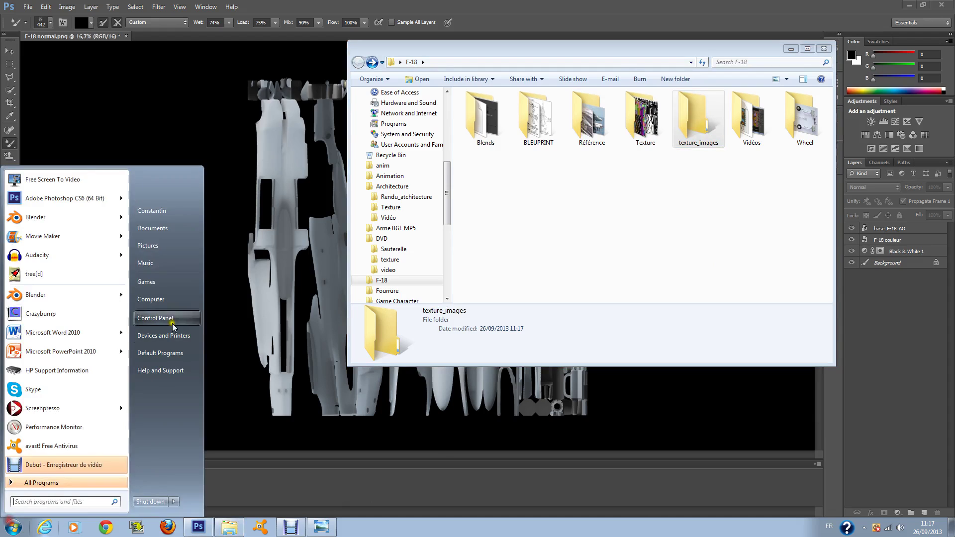
click(181, 233)
scroll(457, 164, down, 1)
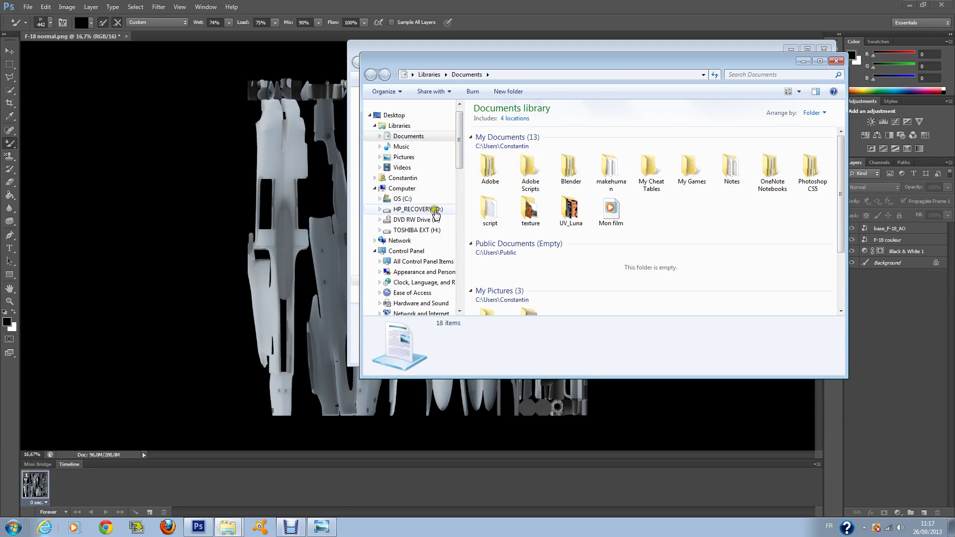
click(431, 230)
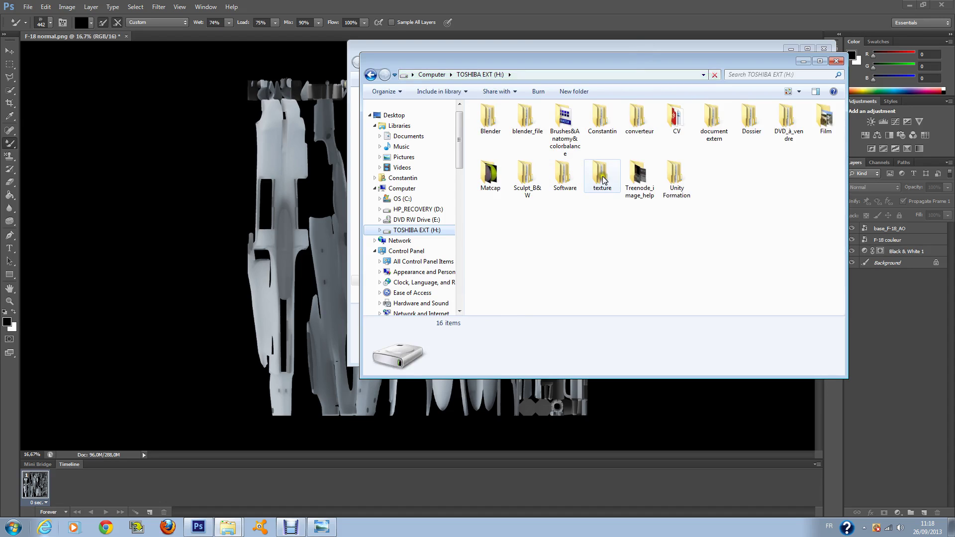
double_click(603, 179)
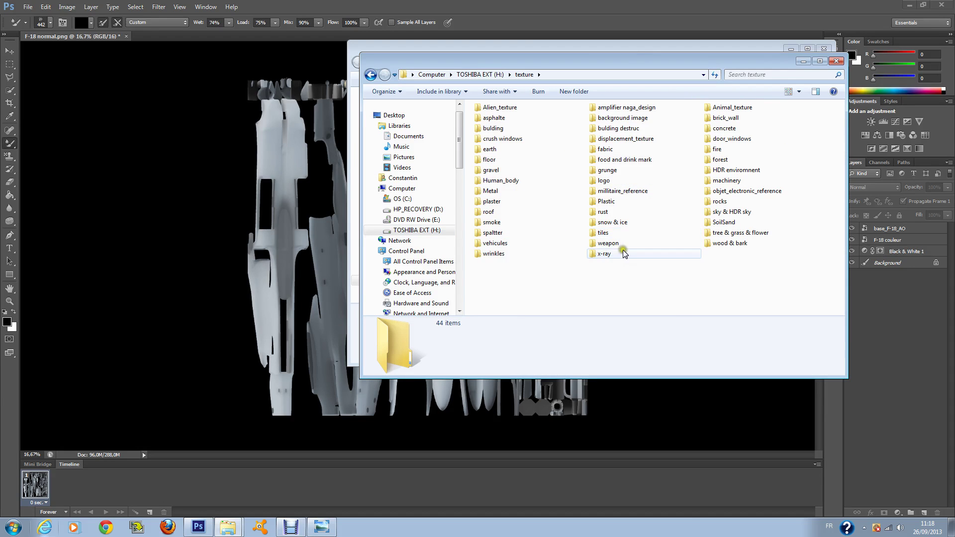
double_click(547, 192)
drag(627, 61, 245, 59)
double_click(113, 131)
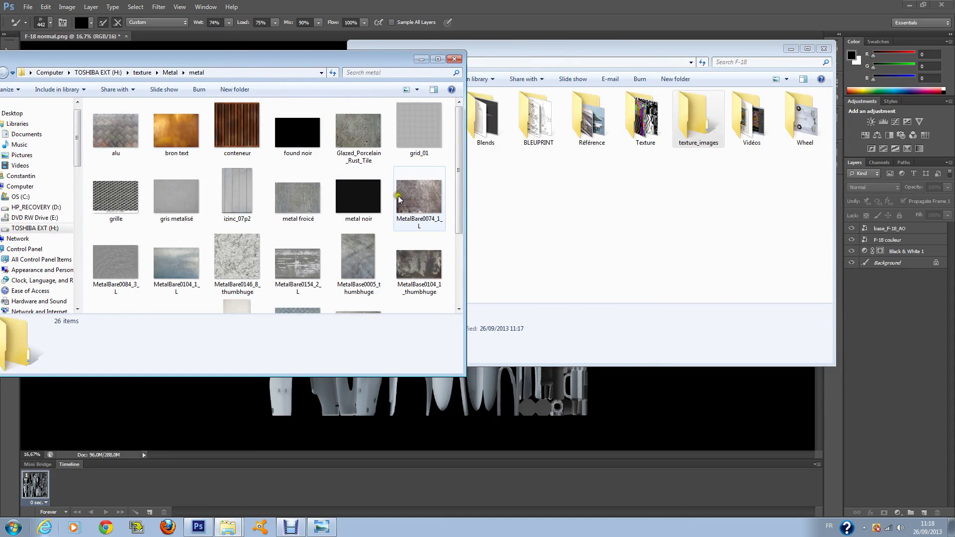
Step: Copy the images MetalBare0074_1_L, MetalBare0084_3_L and MetalBase0119_thumbhuge from the metal folder into the texture_images folder
drag(400, 200, 699, 134)
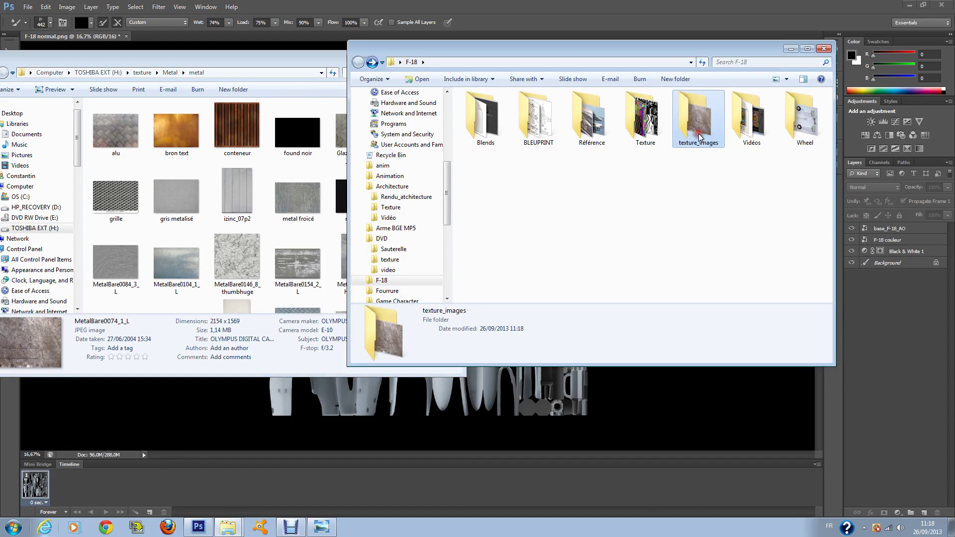
click(262, 169)
scroll(261, 169, down, 3)
click(253, 190)
click(188, 223)
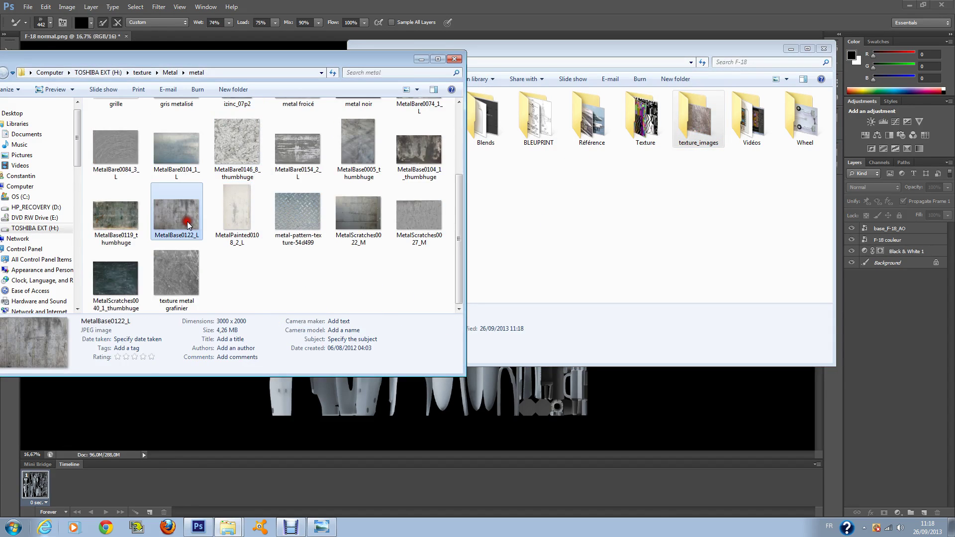
scroll(348, 232, up, 3)
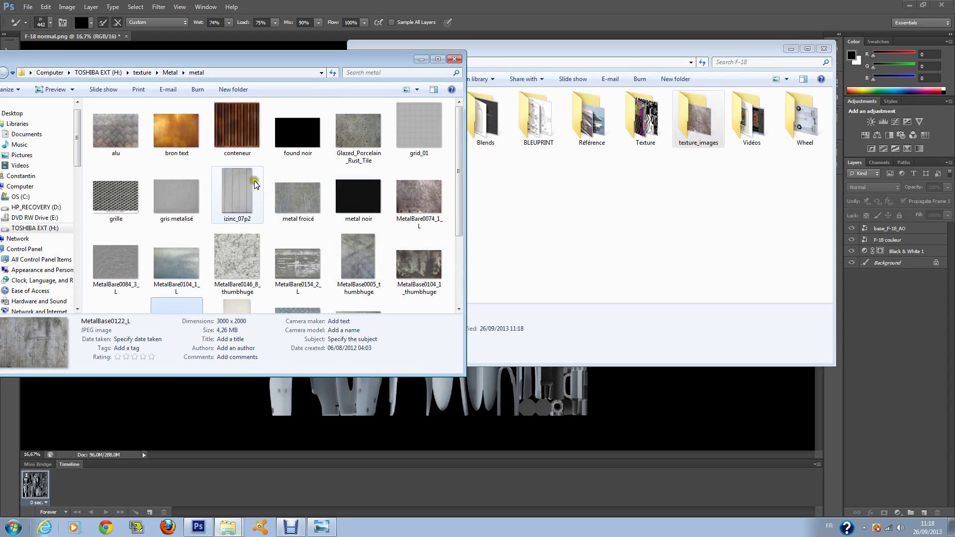
drag(316, 63, 402, 55)
scroll(321, 205, down, 2)
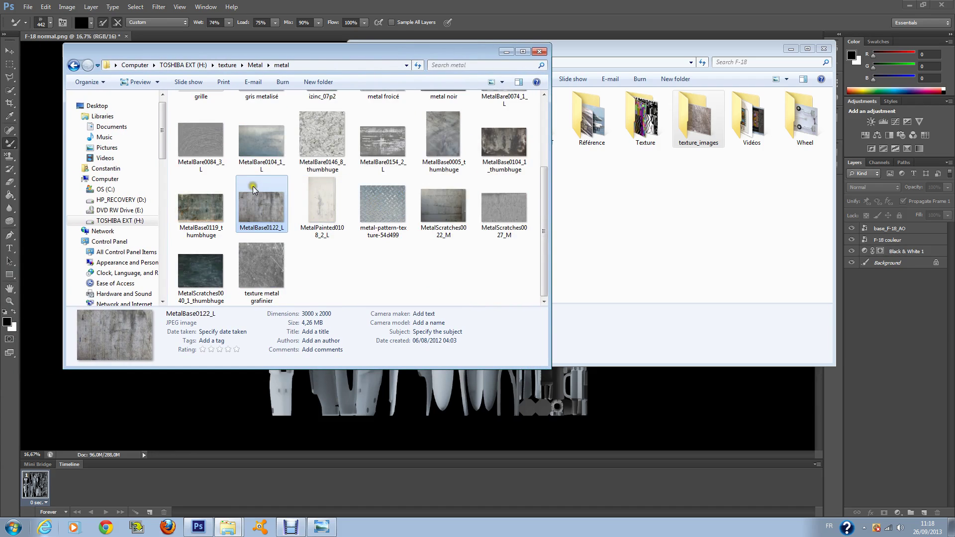
drag(197, 138, 694, 130)
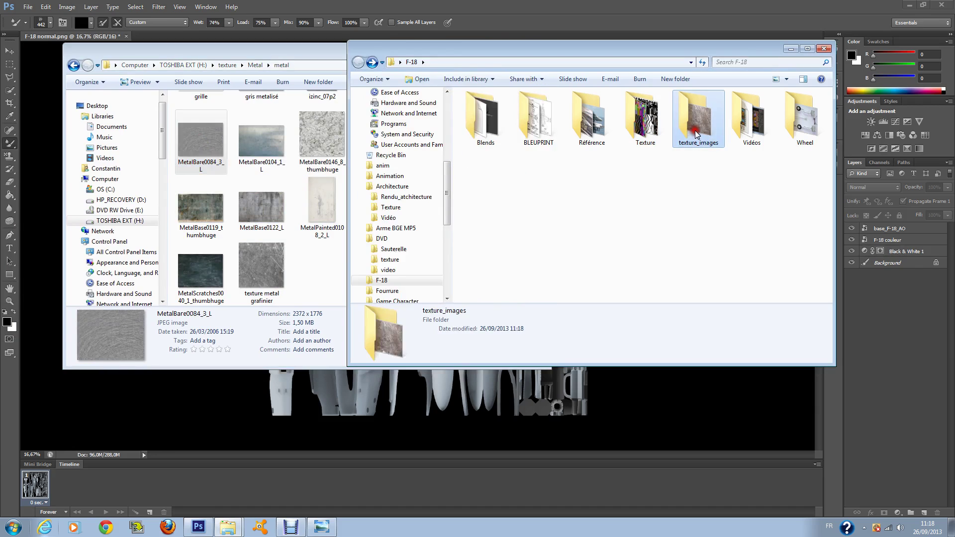
click(310, 277)
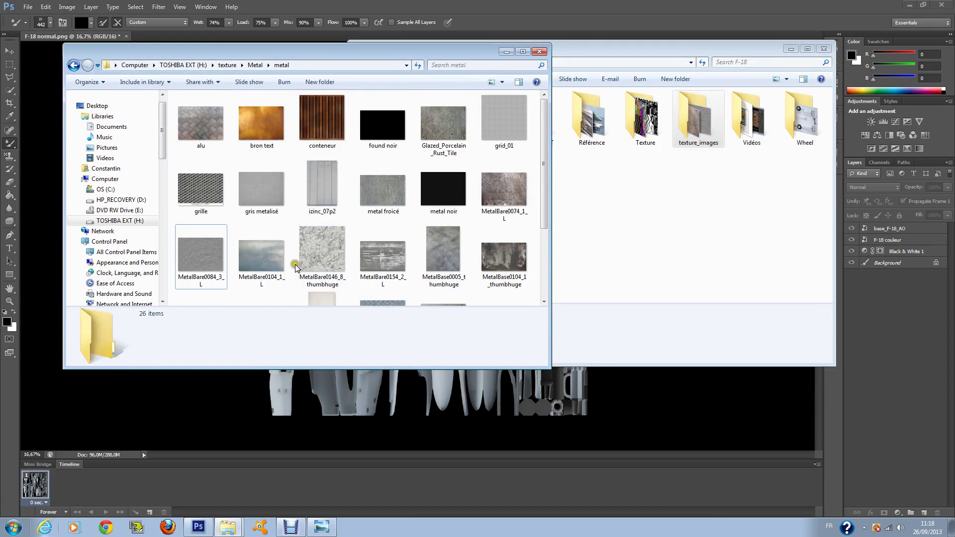
drag(205, 210, 696, 131)
click(310, 58)
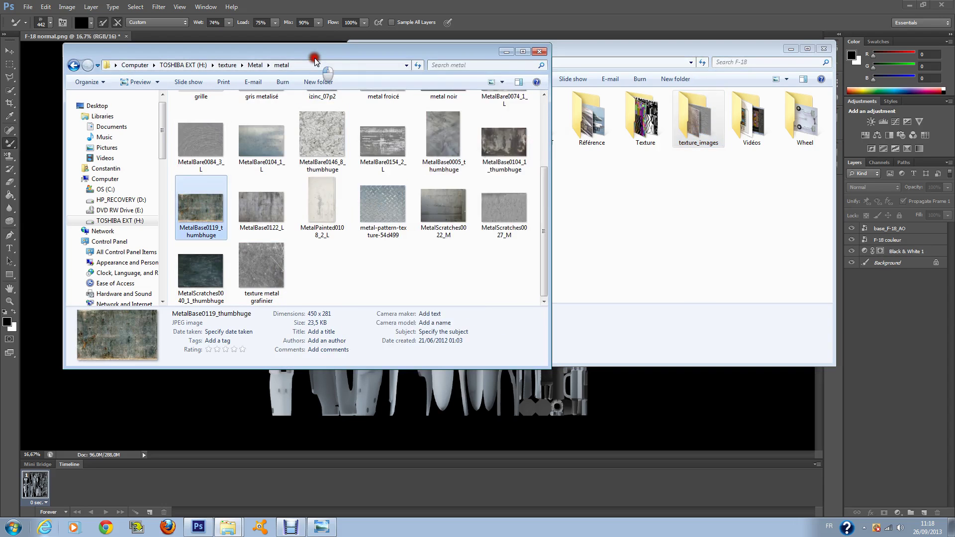
Step: Open the texture_images folder and place MetalBare0074_1_L into the F-18 normal.png document in Photoshop
click(506, 52)
drag(667, 52, 806, 64)
double_click(807, 142)
drag(604, 127, 316, 254)
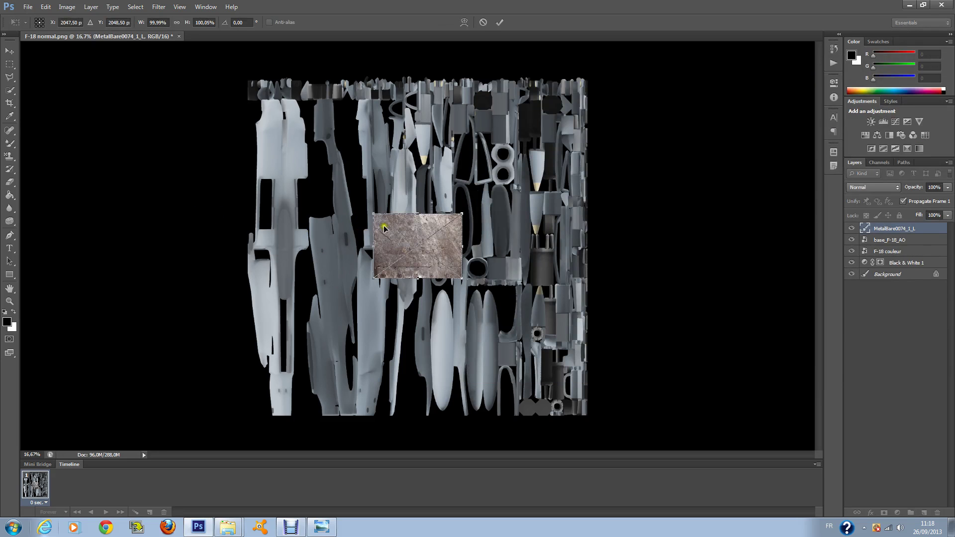
Step: Stretch the placed MetalBare0074_1_L image to about 417% width and 639% height so it covers the whole canvas
drag(374, 213, 244, 75)
drag(461, 180, 615, 180)
drag(429, 278, 428, 492)
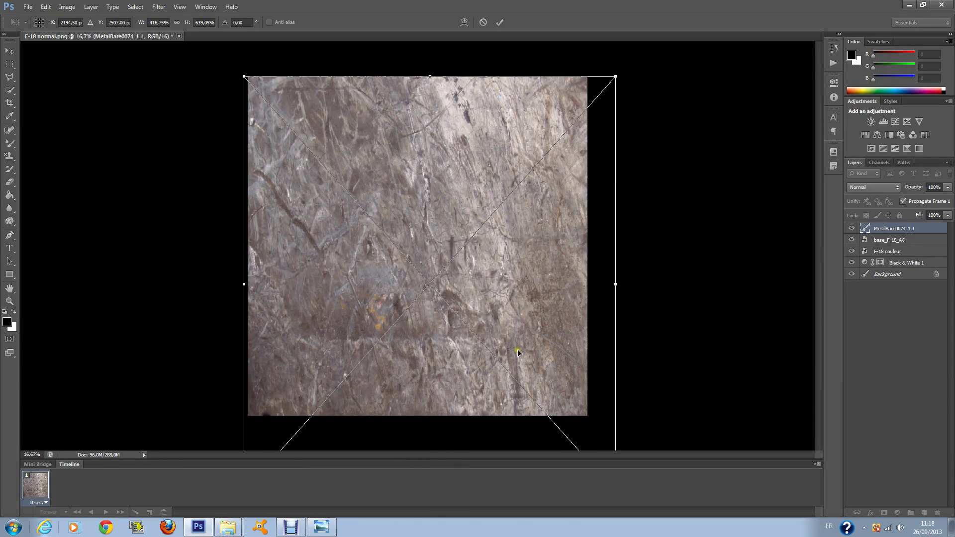
key(Return)
key(b)
Step: Try Multiply, Linear Burn and Screen on the MetalBare0074_1_L layer, and set its blend mode to Overlay
click(870, 187)
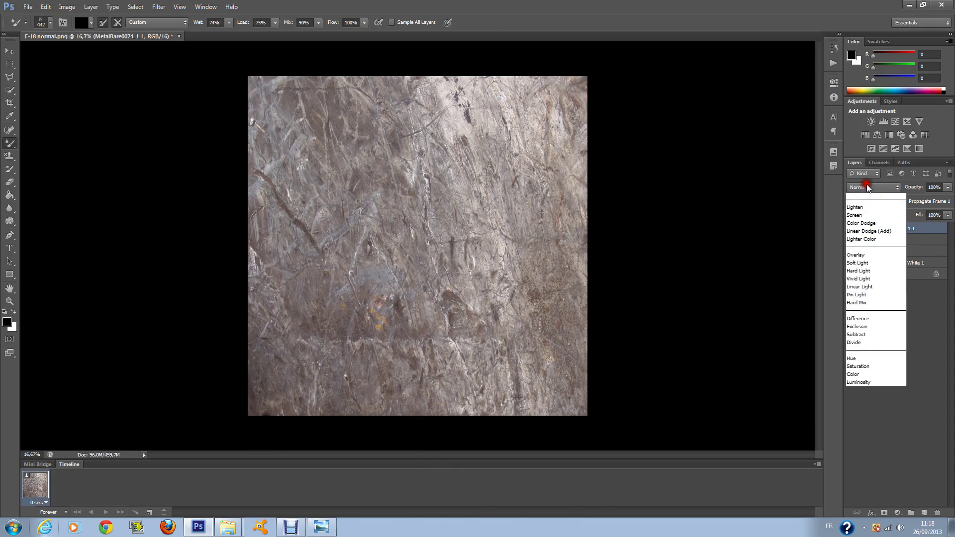
click(867, 211)
scroll(868, 186, down, 1)
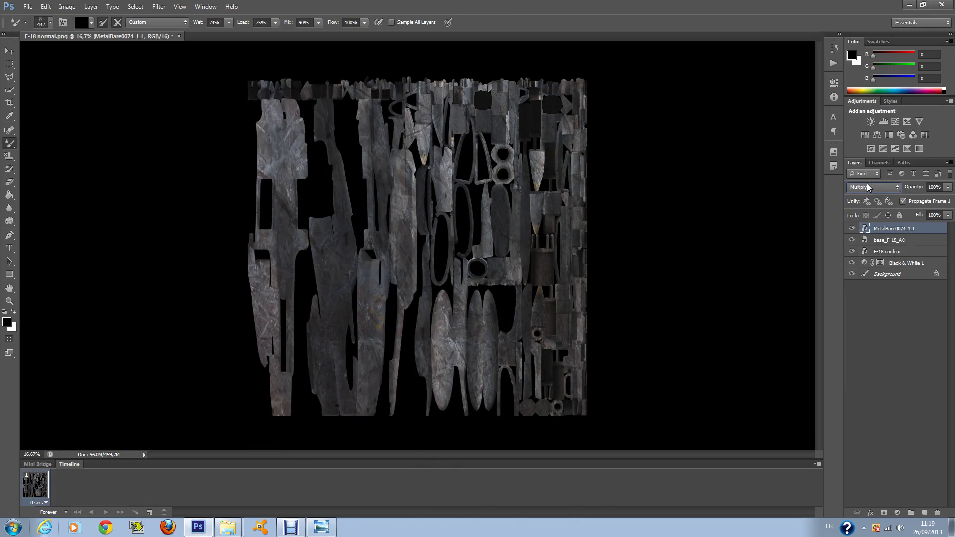
scroll(867, 187, down, 4)
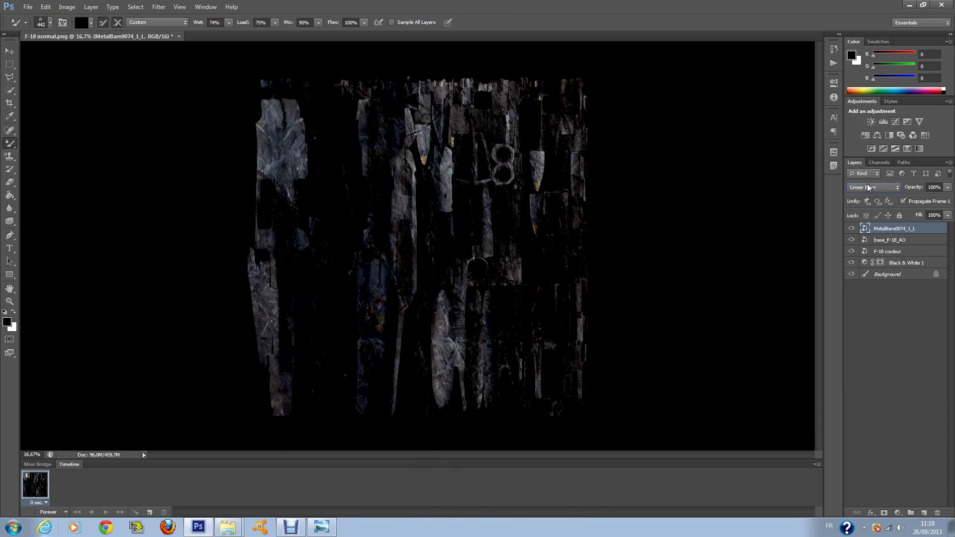
scroll(867, 186, down, 1)
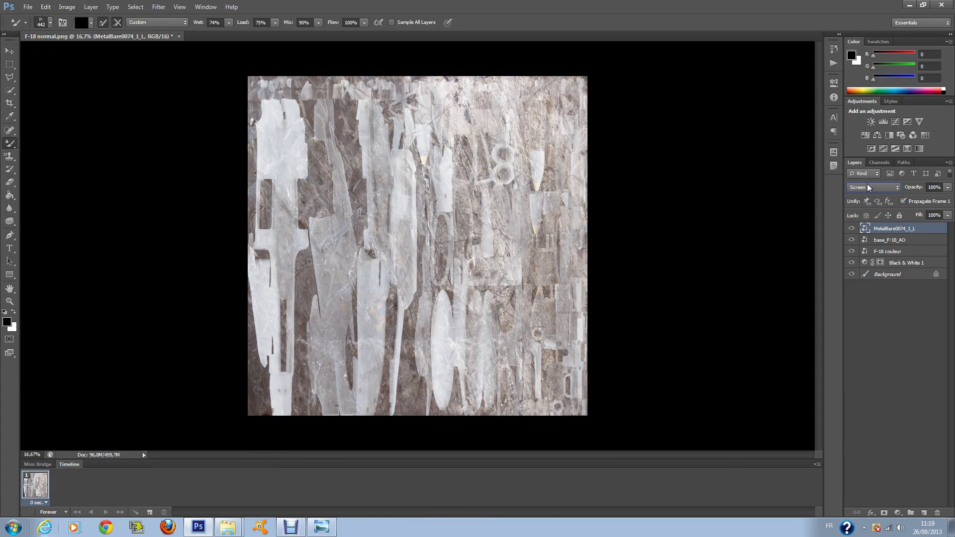
click(868, 185)
click(881, 318)
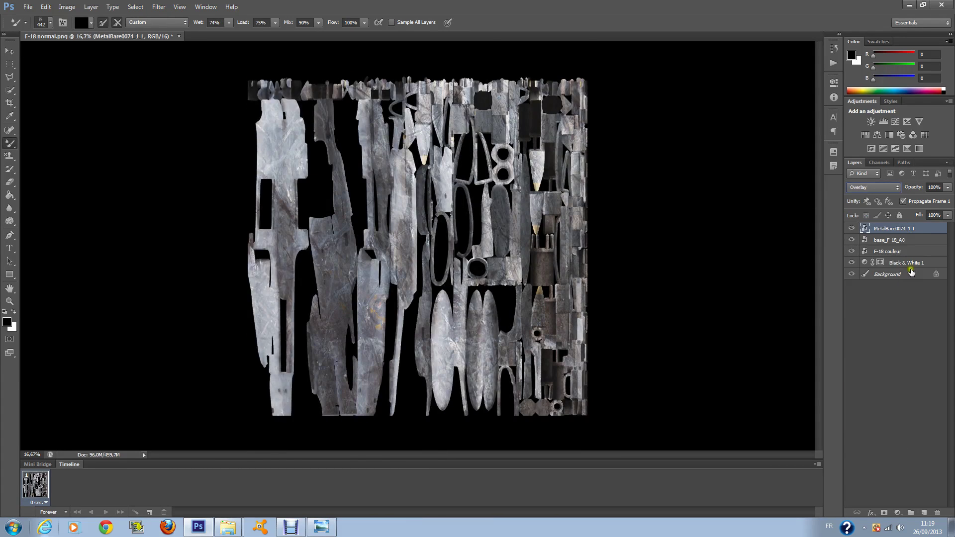
Step: Lower the MetalBare0074_1_L layer's fill to 10%
click(947, 215)
click(898, 226)
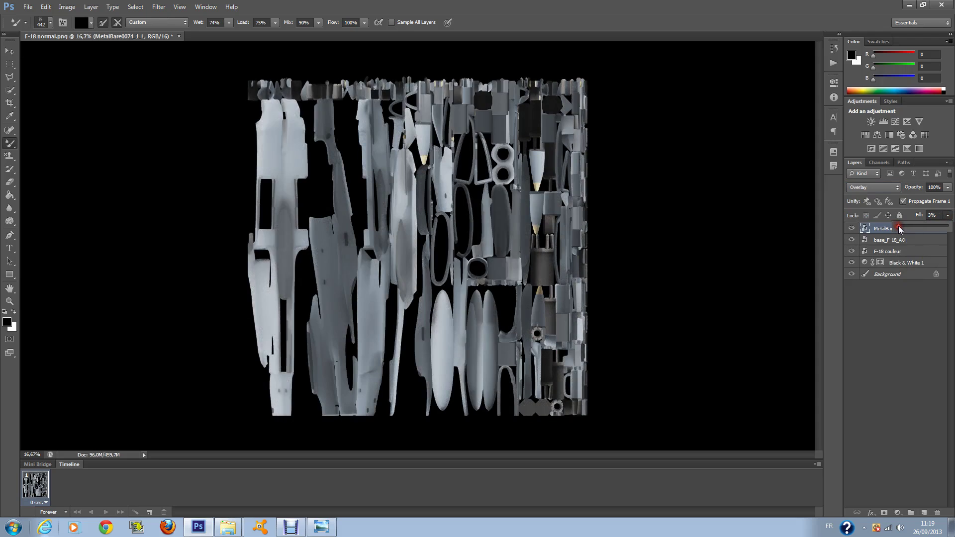
mouse_move(901, 227)
mouse_down()
mouse_move(910, 230)
mouse_move(901, 233)
mouse_up()
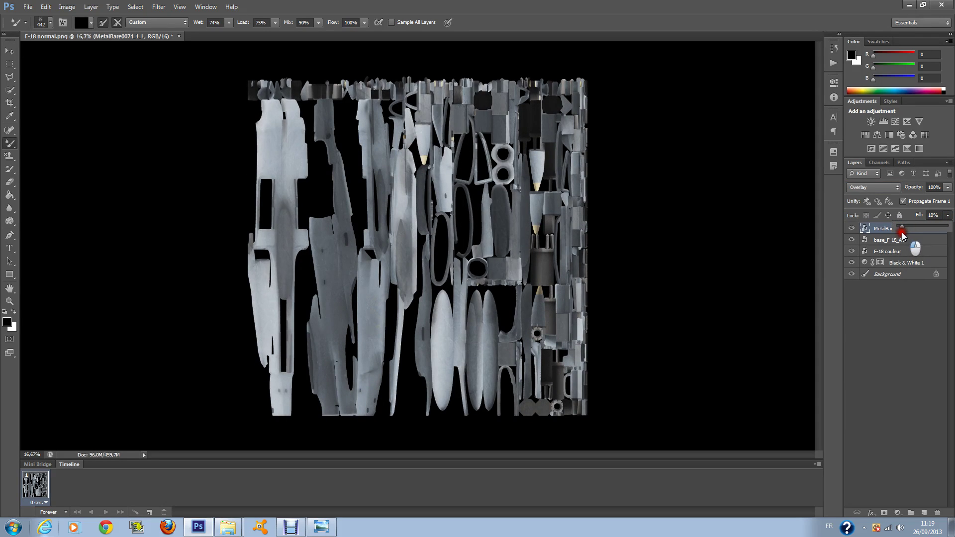
click(908, 306)
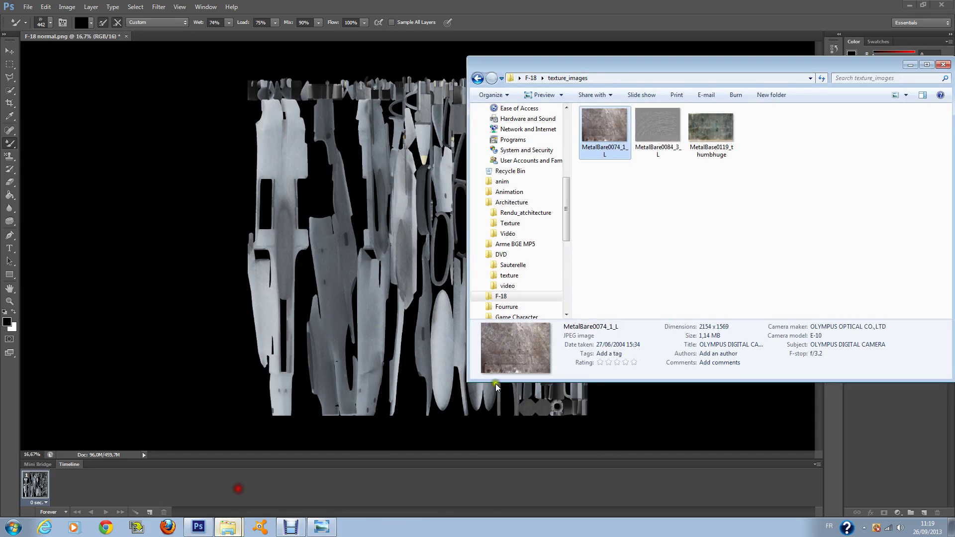
Step: Place MetalBare0084_3_L from texture_images and scale it to about 310% width and 348% height over the canvas's upper-left area
click(240, 494)
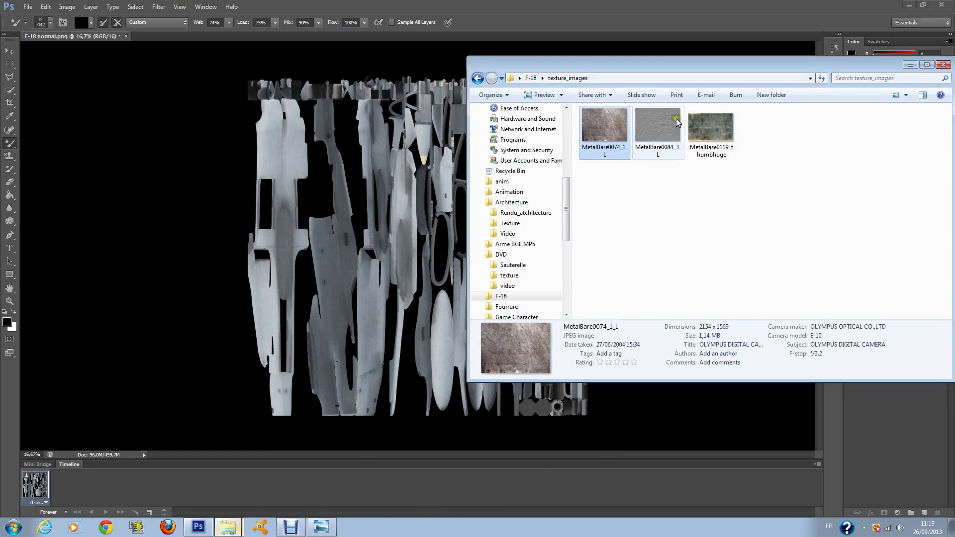
drag(657, 126, 375, 299)
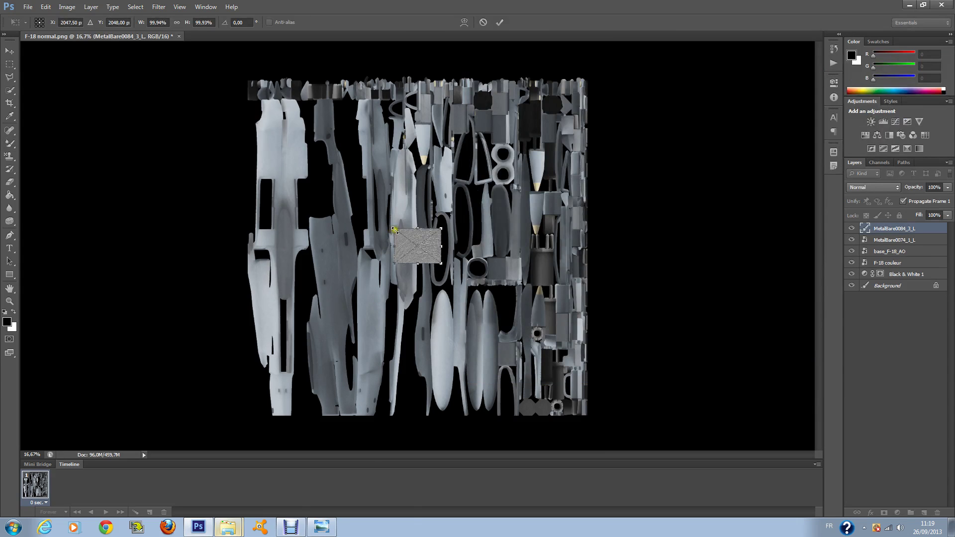
drag(396, 229, 314, 157)
drag(392, 214, 243, 207)
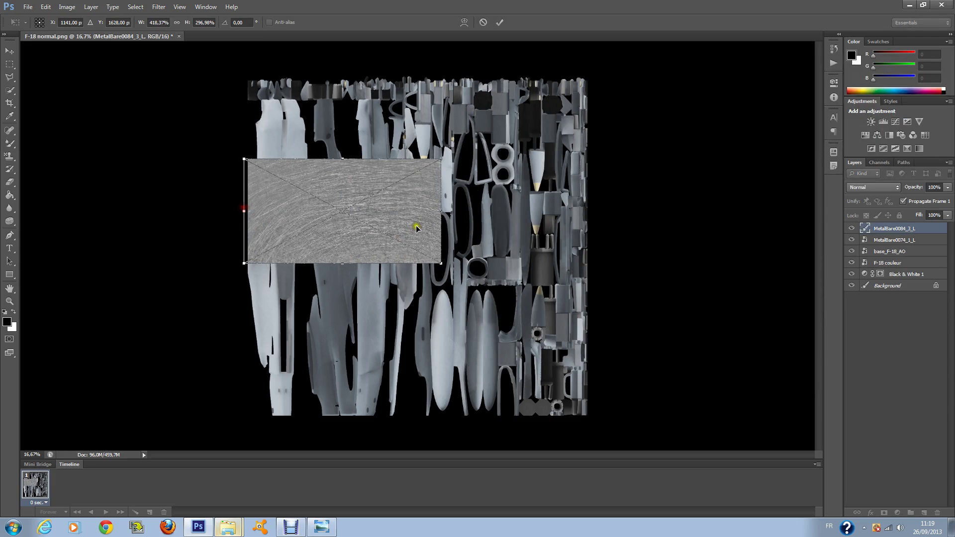
drag(446, 213, 615, 222)
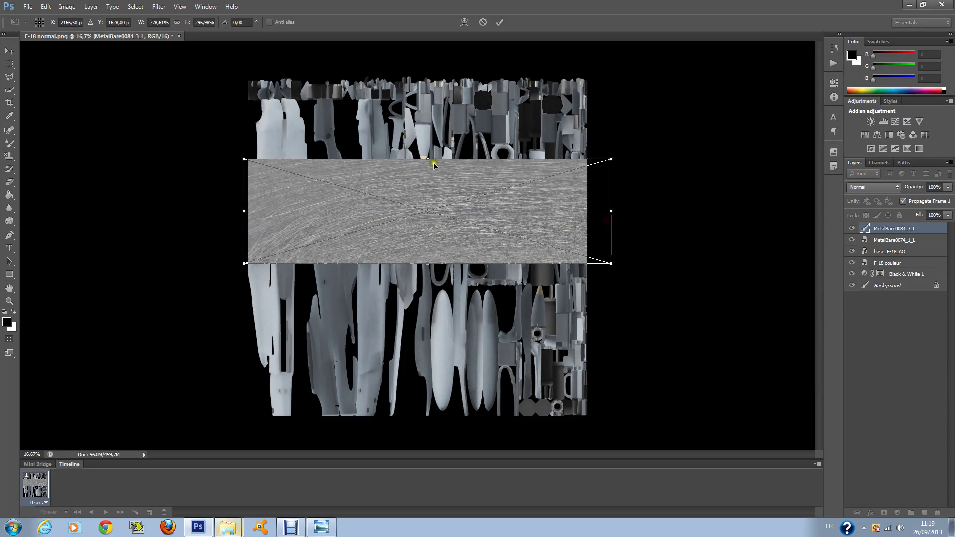
drag(436, 161, 423, 55)
drag(427, 262, 453, 217)
drag(613, 137, 411, 124)
drag(324, 223, 327, 185)
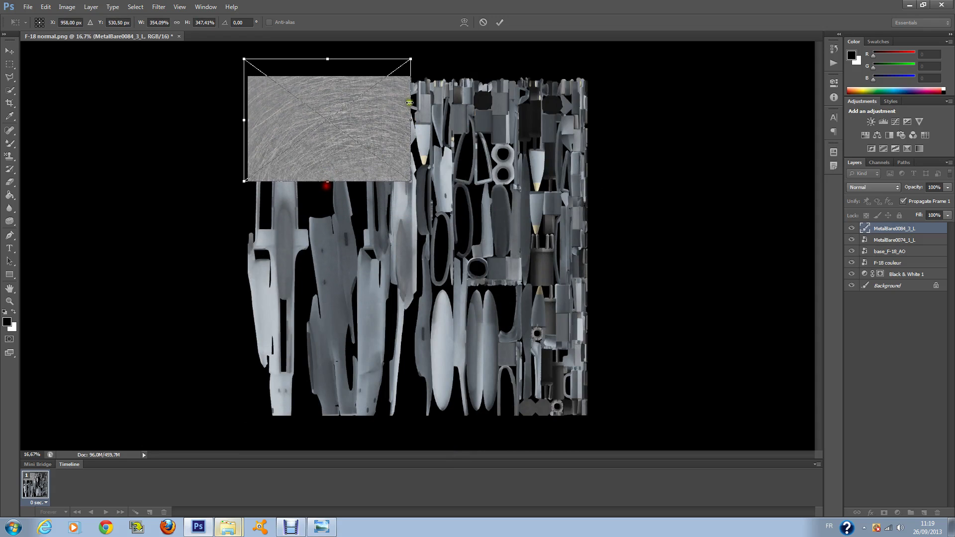
drag(413, 122, 389, 117)
key(b)
key(Return)
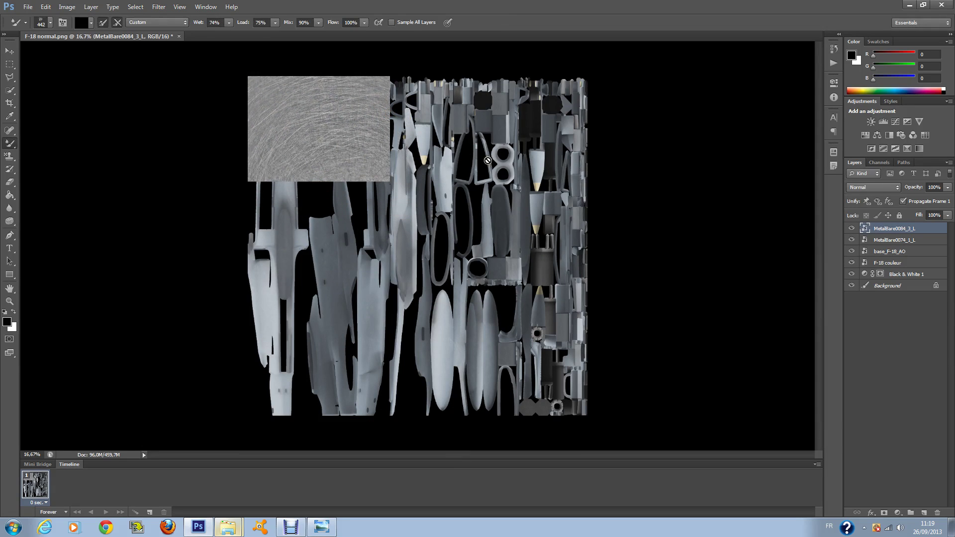
Step: Duplicate the MetalBare0084_3_L layer and move the copy directly beneath the original tile on the canvas
right_click(891, 231)
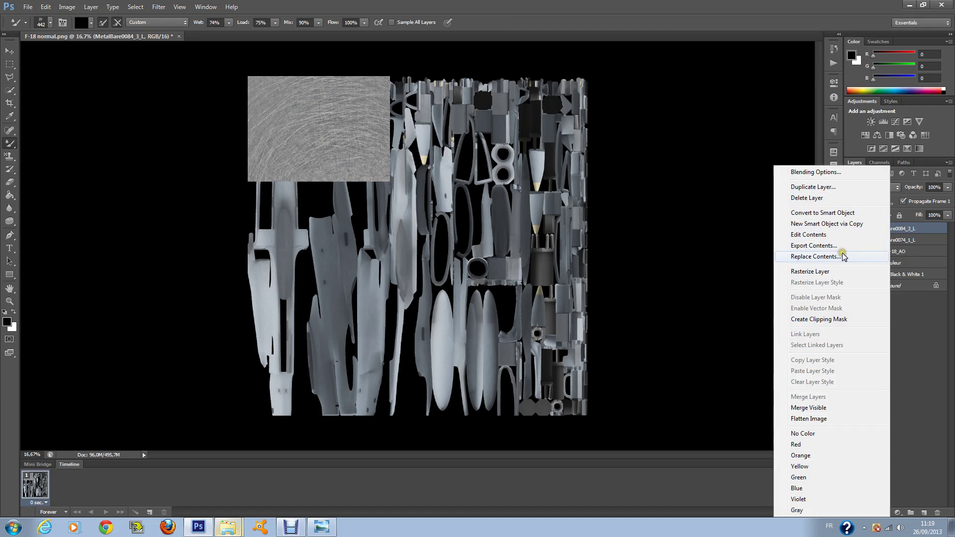
click(812, 186)
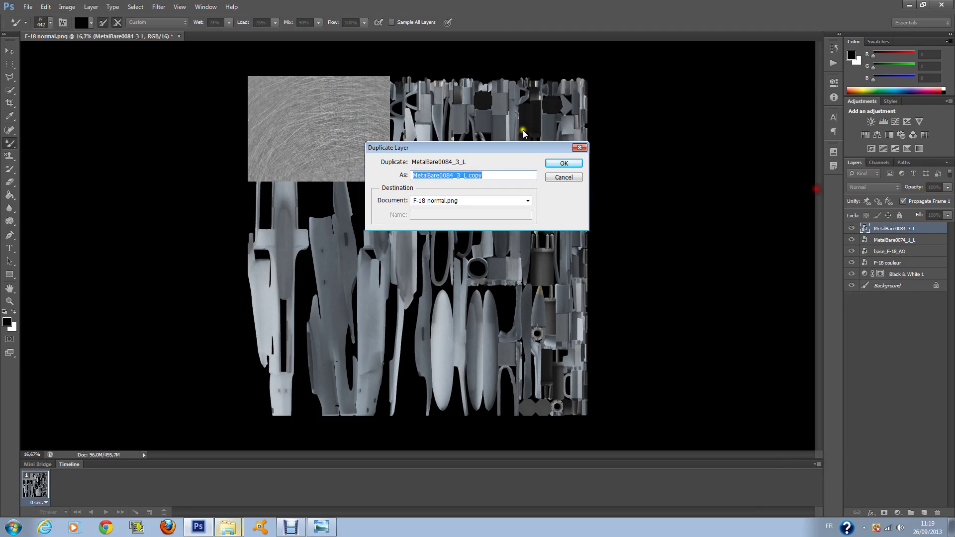
click(552, 159)
key(ctrl+t)
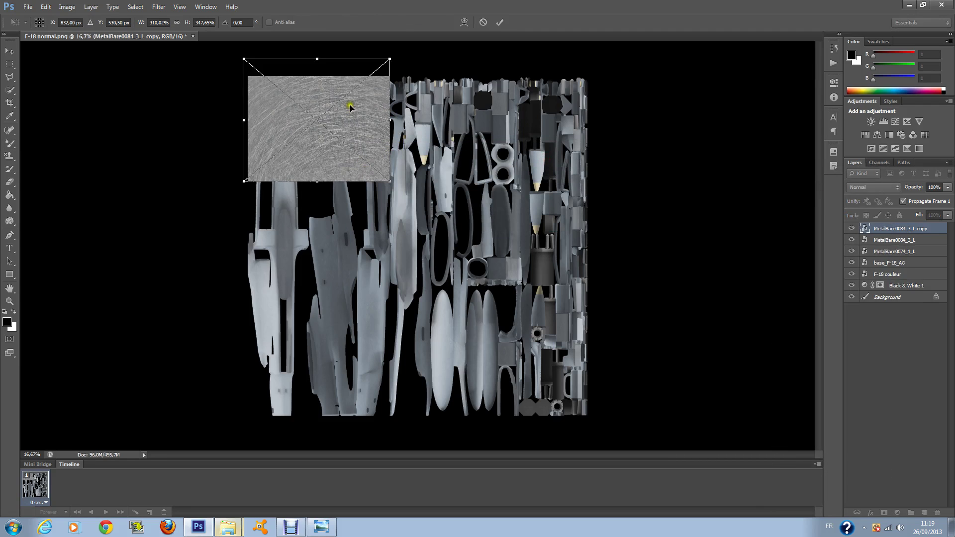
drag(349, 107, 353, 222)
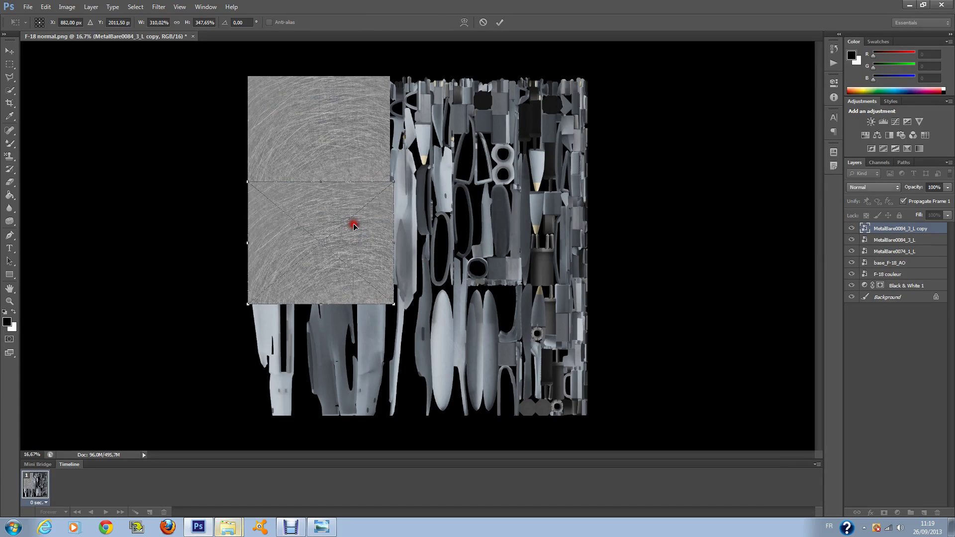
key(Return)
key(b)
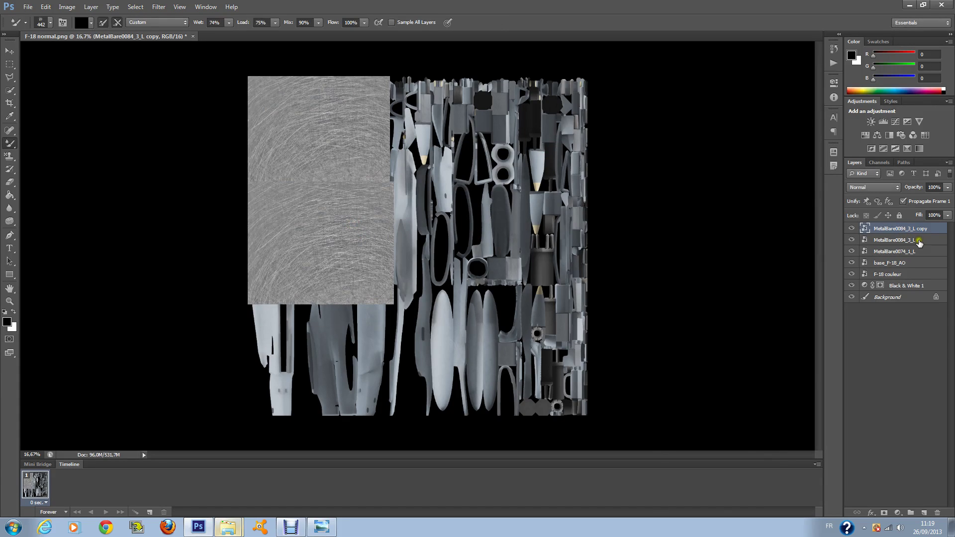
Step: Duplicate the MetalBare0084_3_L copy layer and move the new tile down to cover the canvas's lower-left area
right_click(906, 232)
click(805, 188)
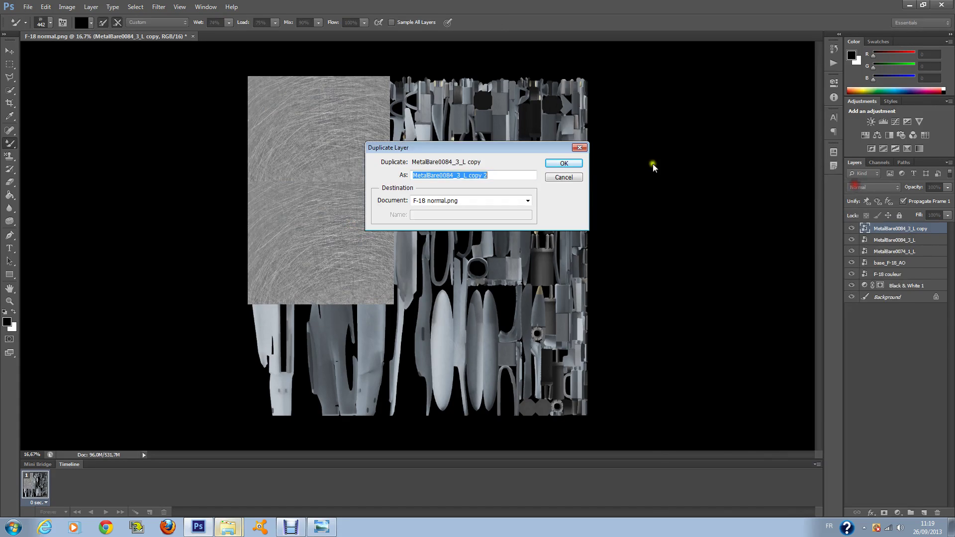
click(569, 162)
key(ctrl+t)
mouse_move(343, 207)
mouse_down()
mouse_move(341, 336)
mouse_move(342, 323)
mouse_up()
key(Return)
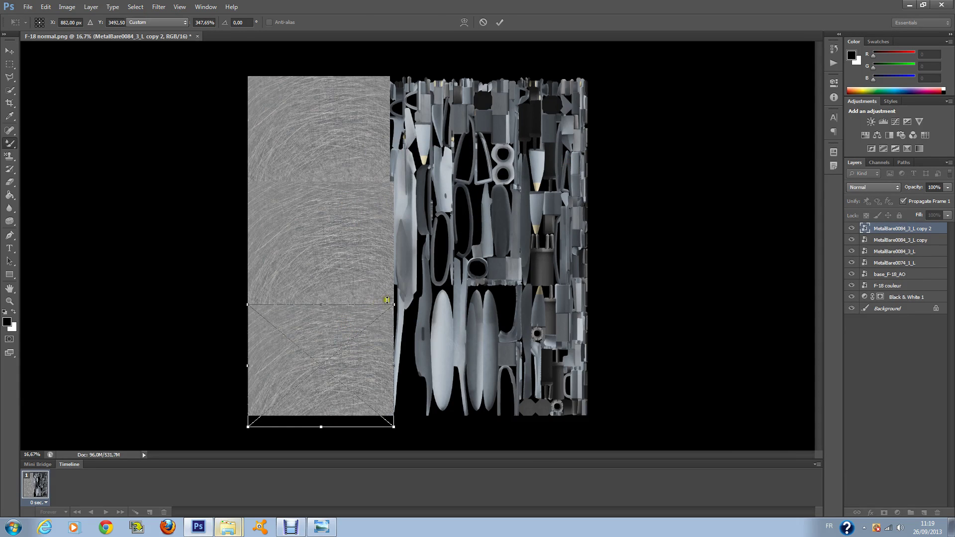
Step: Shift the original MetalBare0084_3_L tile sideways to X 882 px so its edges line up with the two copies
click(894, 251)
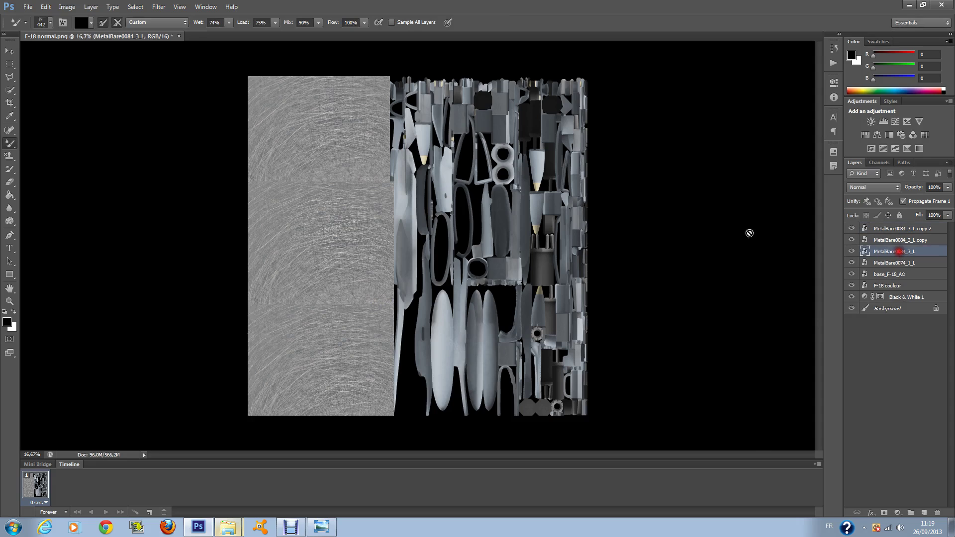
key(ctrl+t)
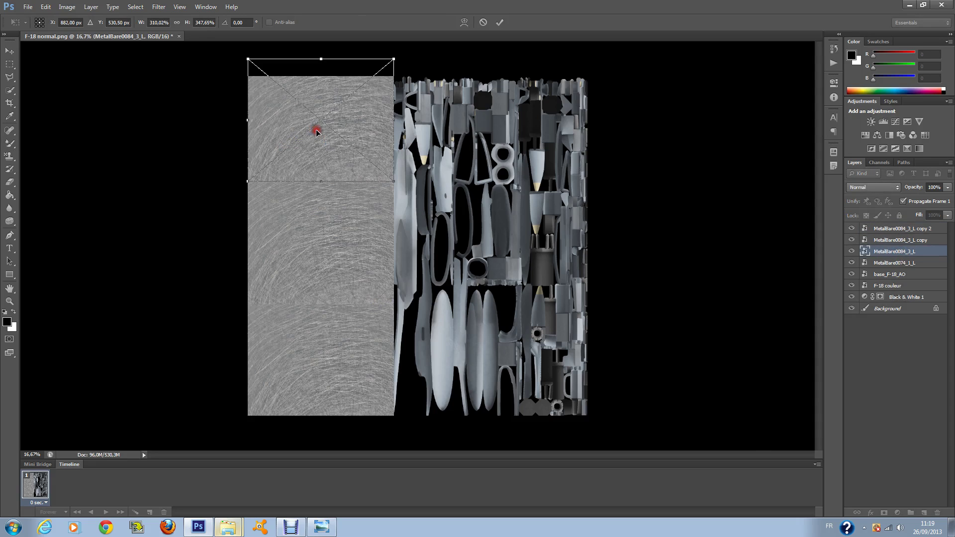
key(Return)
Step: Create a layer group above the layers, move the three MetalBare0084_3_L layers into it, and collapse the group
click(907, 229)
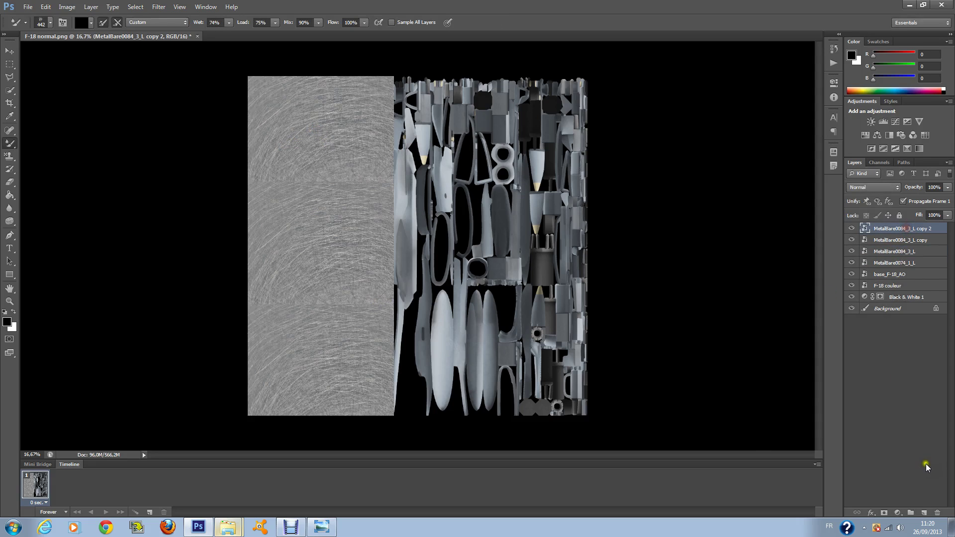
click(911, 513)
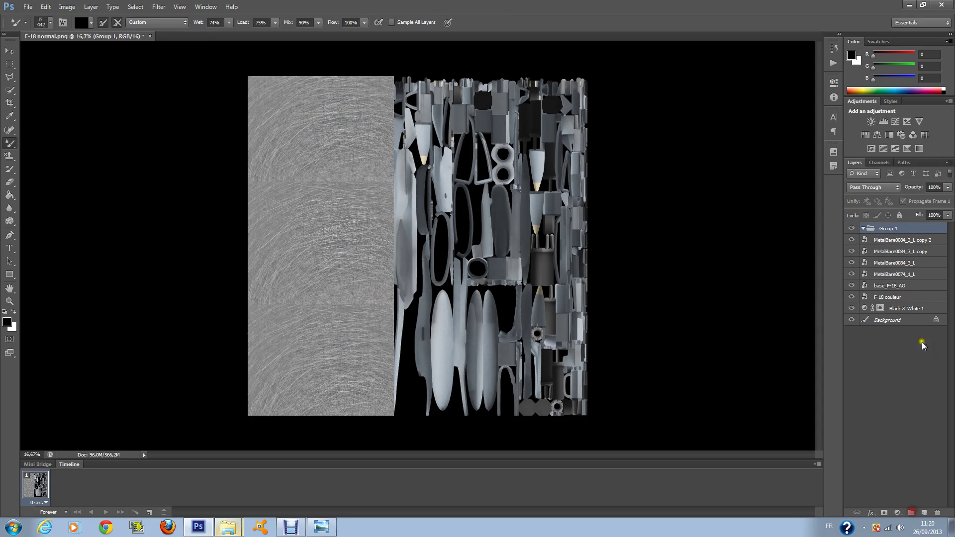
drag(895, 228, 902, 237)
click(898, 230)
click(863, 229)
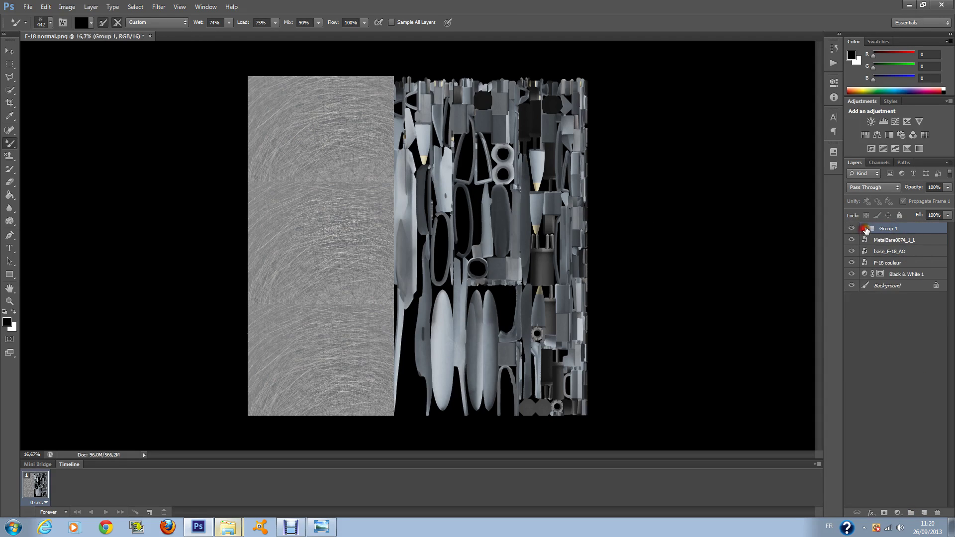
Step: Duplicate Group 1 and move the copied tile column sideways to sit directly beside the original column
right_click(870, 229)
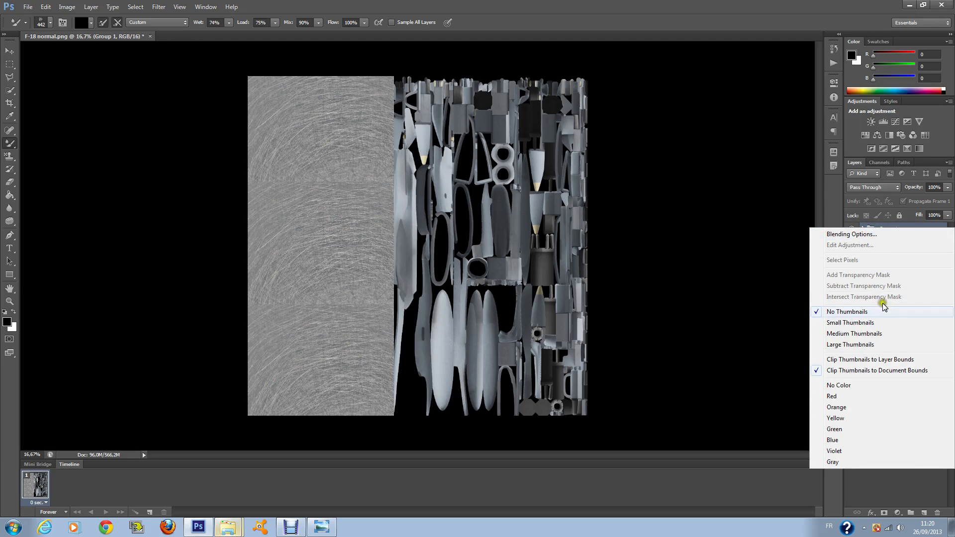
click(911, 461)
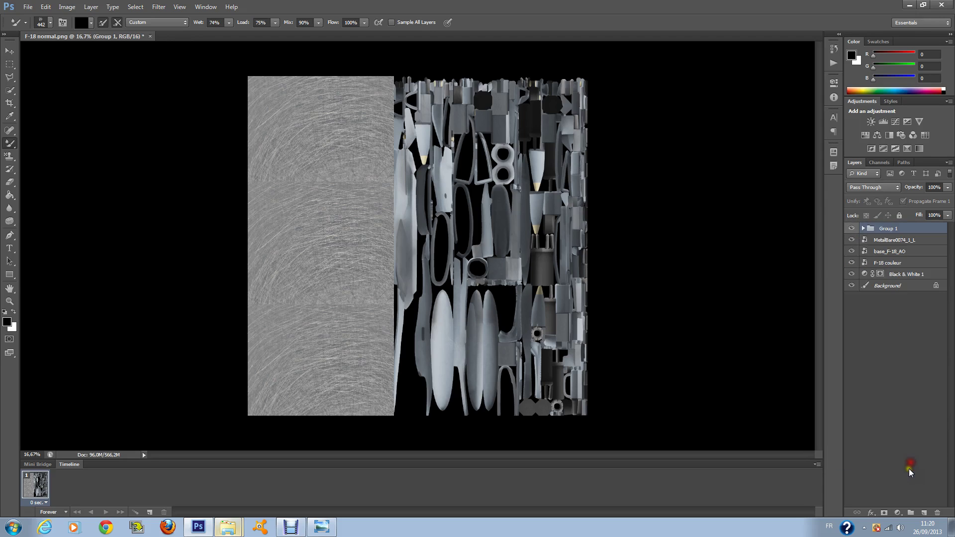
right_click(890, 229)
click(885, 248)
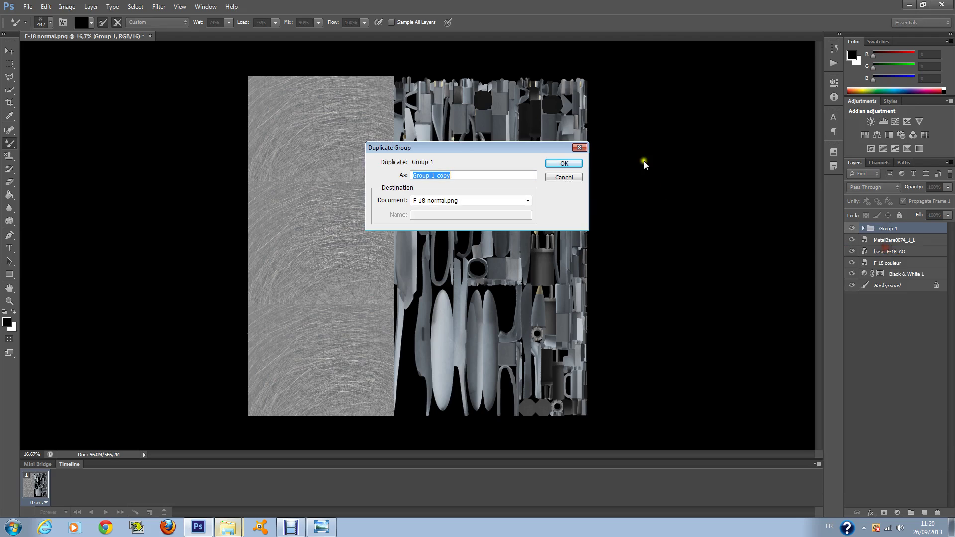
click(565, 164)
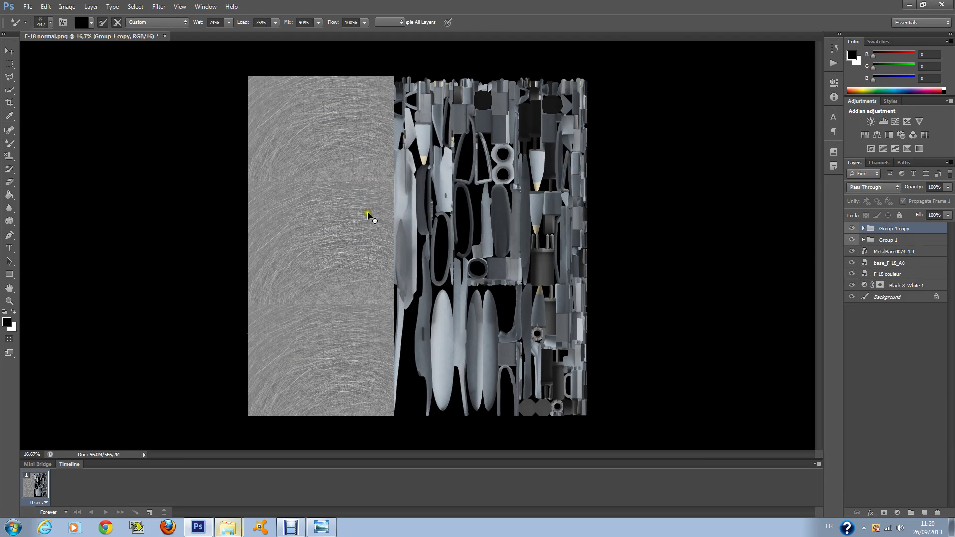
key(ctrl+t)
drag(369, 213, 469, 216)
double_click(469, 214)
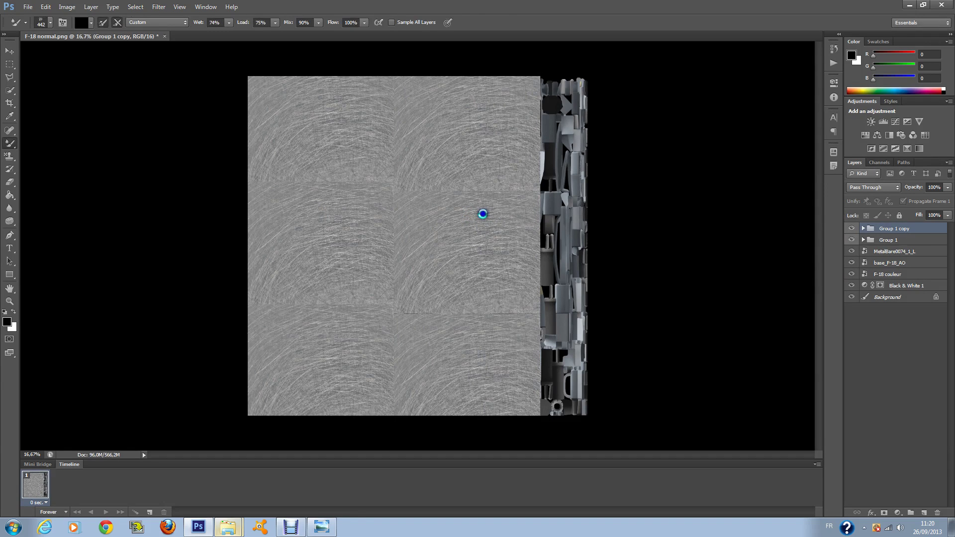
Step: Duplicate Group 1 copy and move the new tile column sideways to about X 4410 px, covering the remaining strip of the canvas
right_click(505, 219)
click(877, 230)
right_click(878, 230)
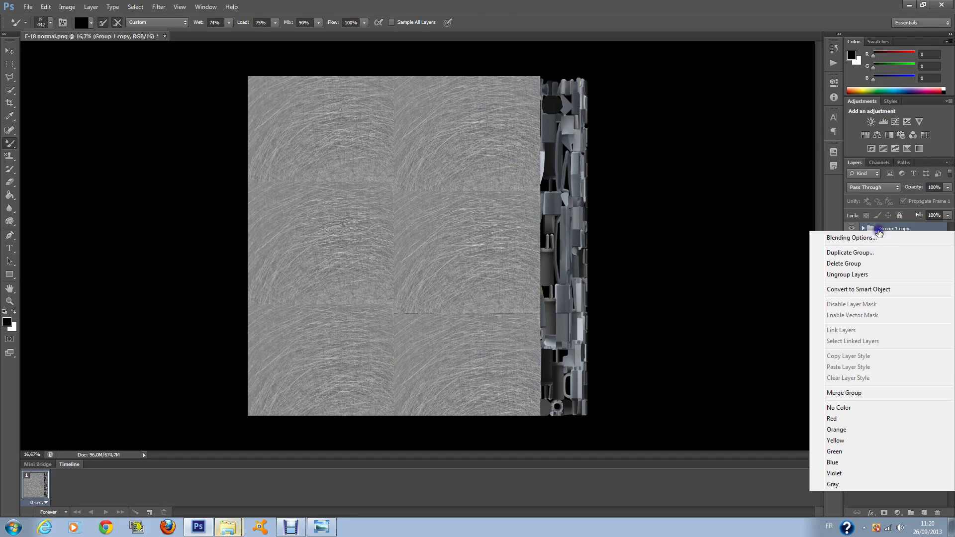
click(846, 250)
click(563, 163)
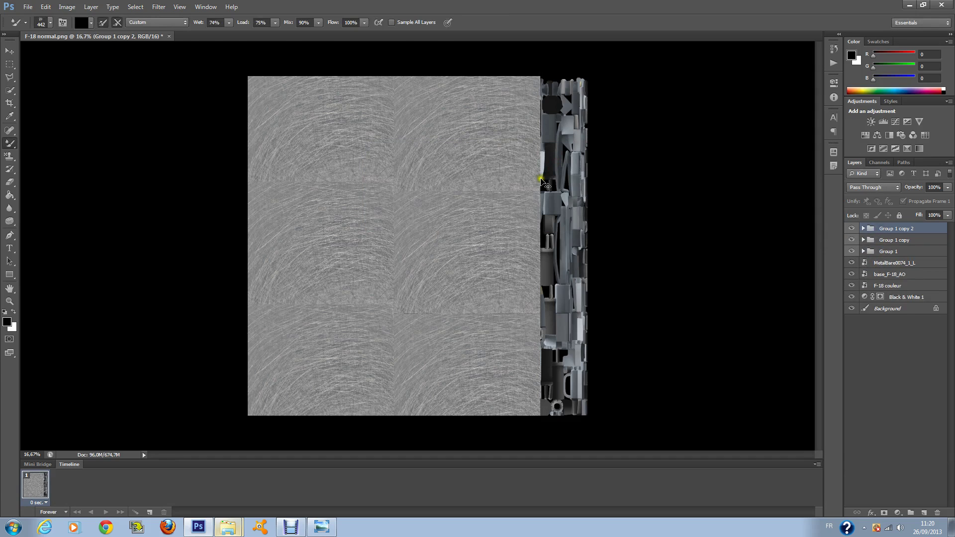
key(ctrl+r)
key(ctrl+t)
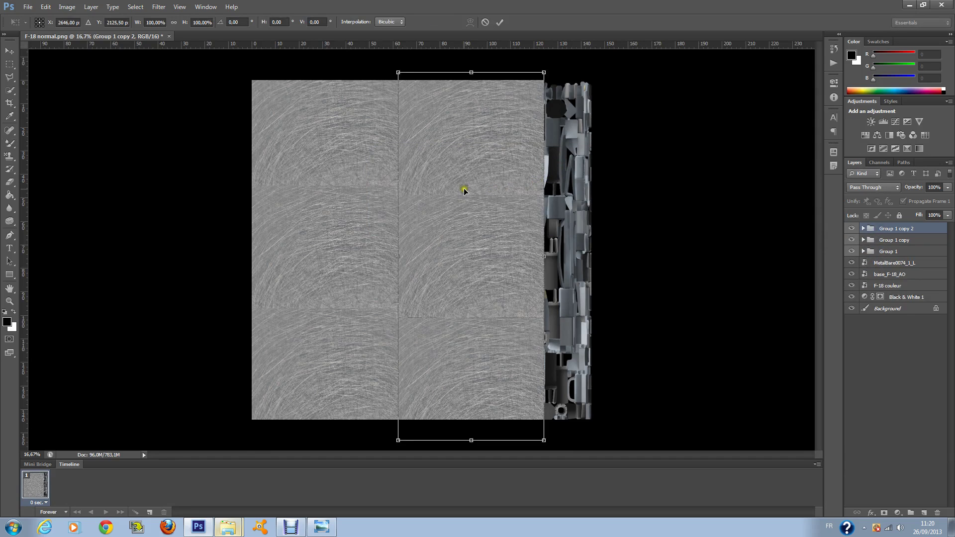
drag(463, 192, 612, 185)
key(Return)
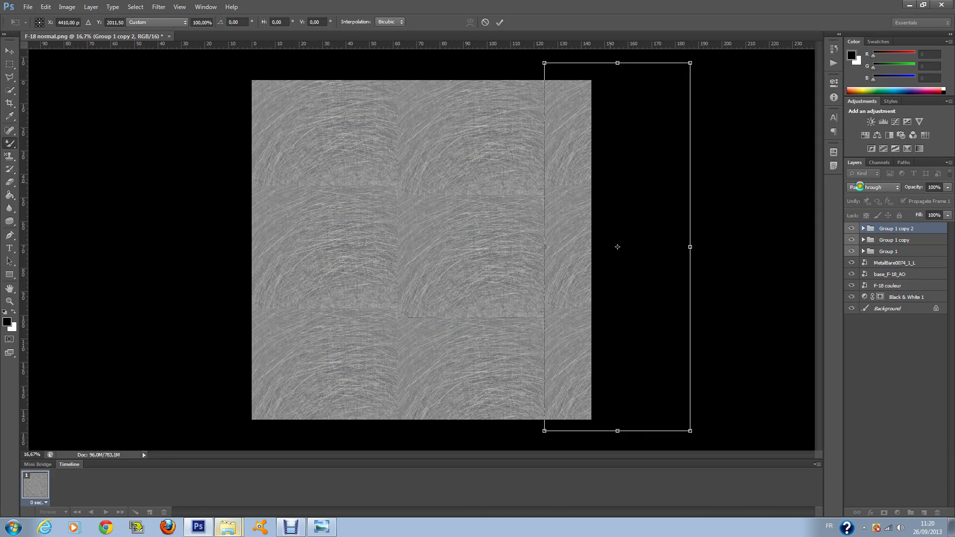
Step: Set the blend mode of Group 1 copy 2 to Overlay
click(888, 189)
click(887, 190)
scroll(887, 189, down, 4)
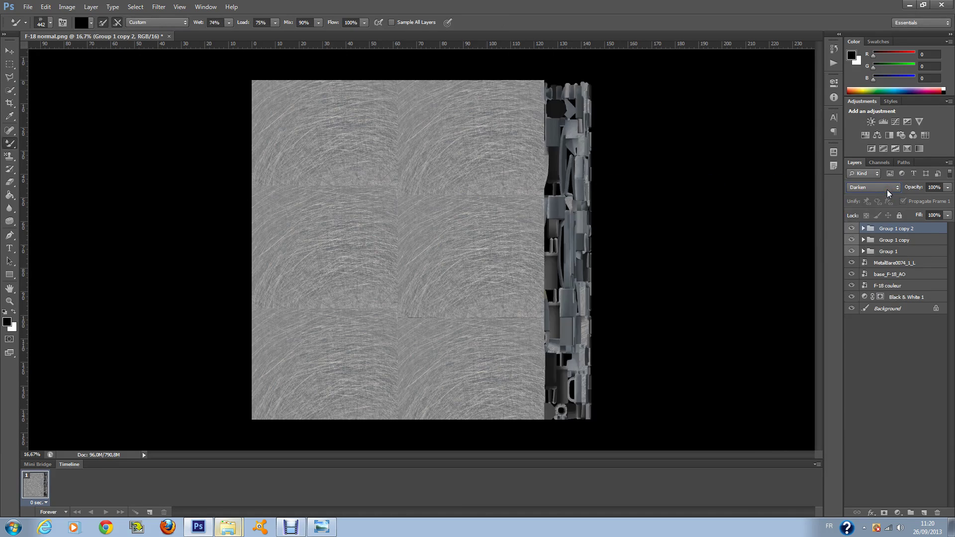
scroll(887, 189, down, 3)
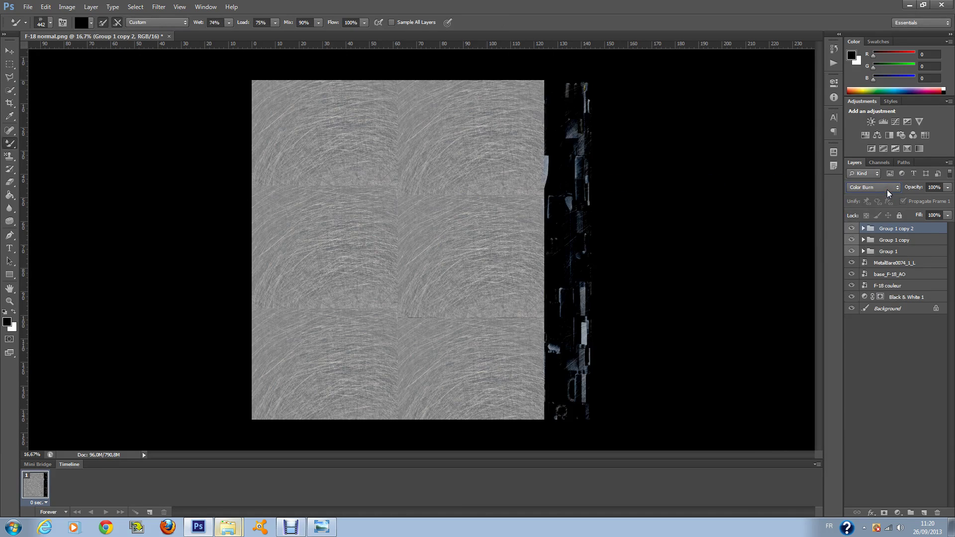
click(887, 189)
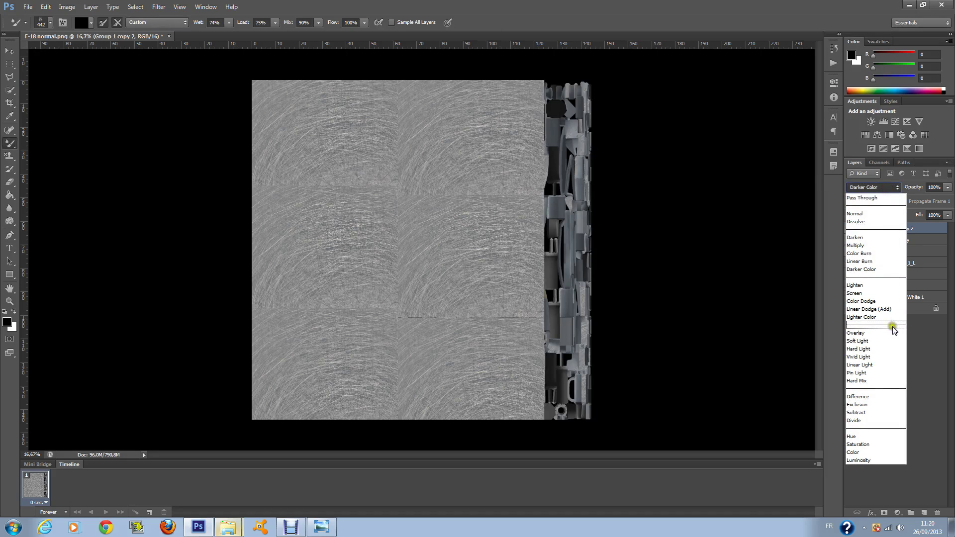
click(892, 333)
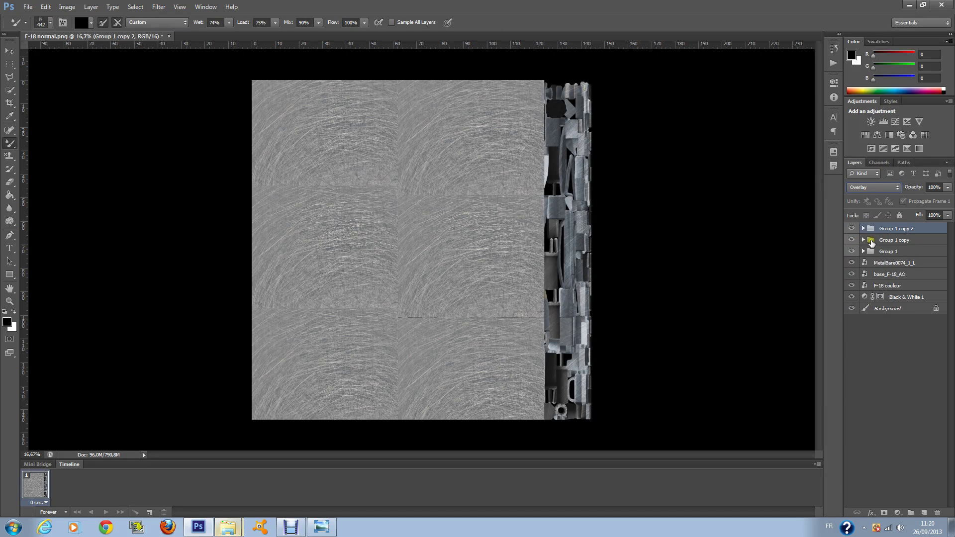
Step: Set the blend mode of Group 1 copy to Overlay
click(871, 242)
click(873, 187)
click(895, 333)
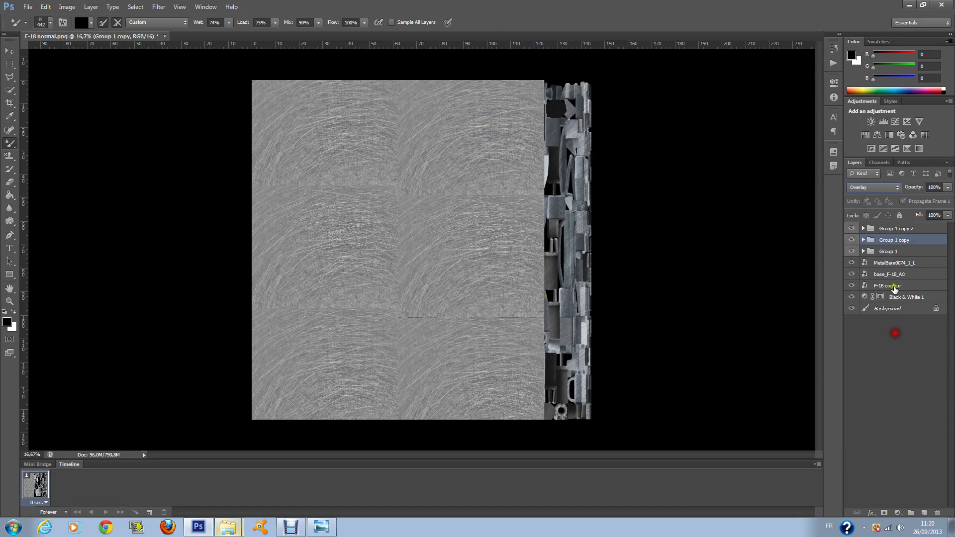
Step: Set the blend mode of Group 1 to Overlay and its fill to 30%
click(896, 265)
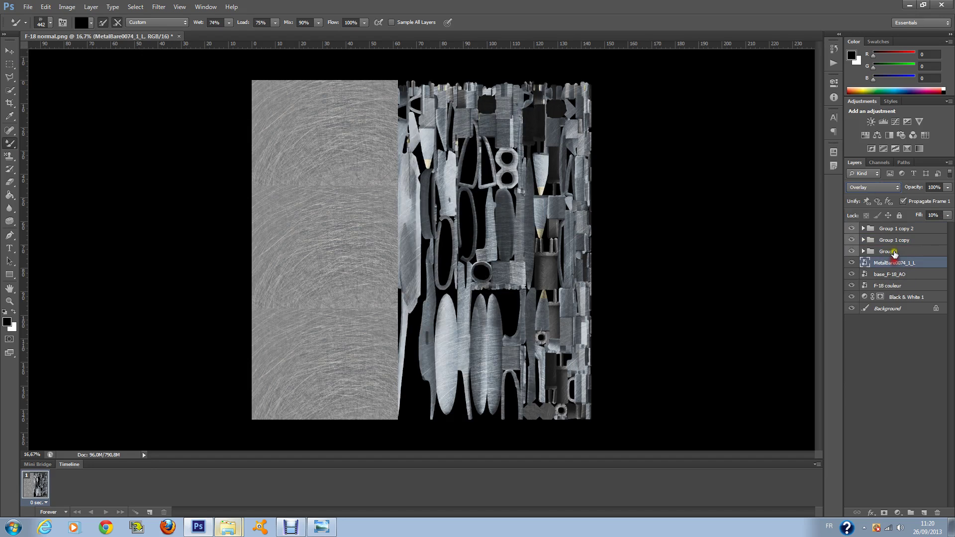
click(891, 252)
click(883, 189)
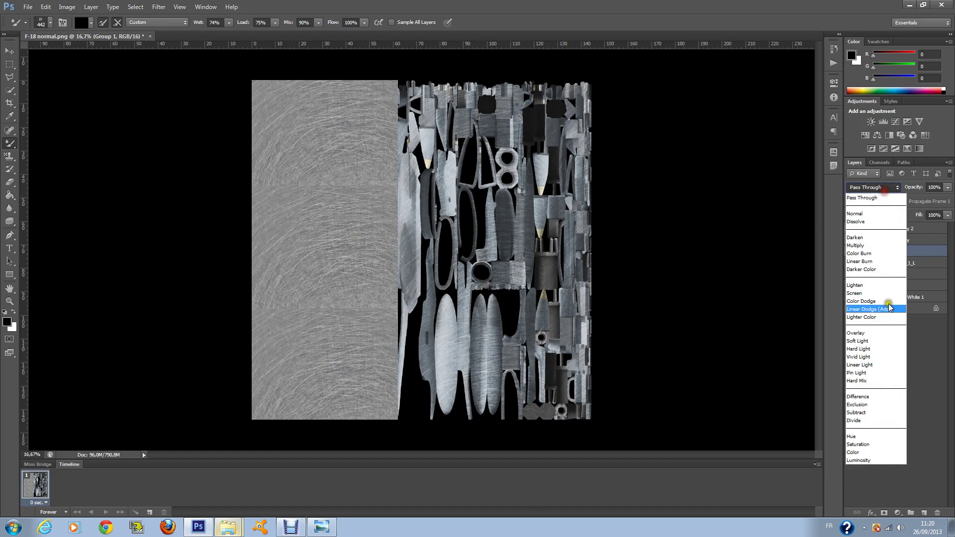
click(890, 333)
drag(948, 212, 914, 228)
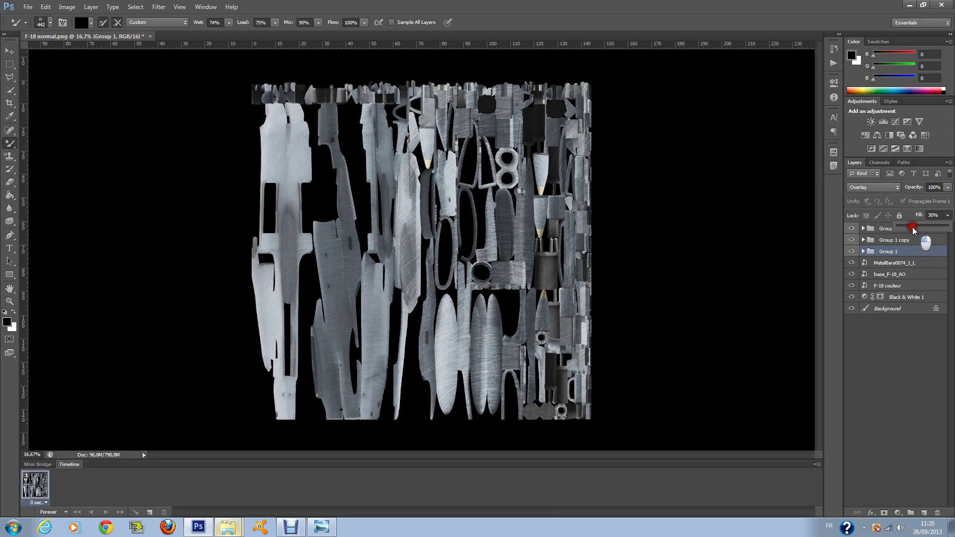
Step: Lower the fill of Group 1 copy, set the fill of Group 1 copy 2 to about 32%, and deselect the layers
click(894, 240)
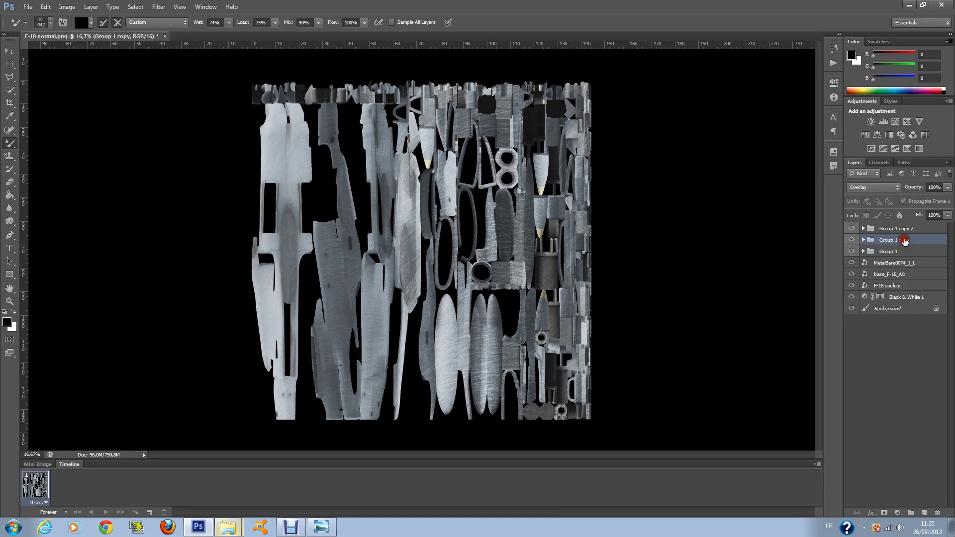
click(947, 215)
drag(912, 226, 916, 229)
click(883, 228)
click(946, 214)
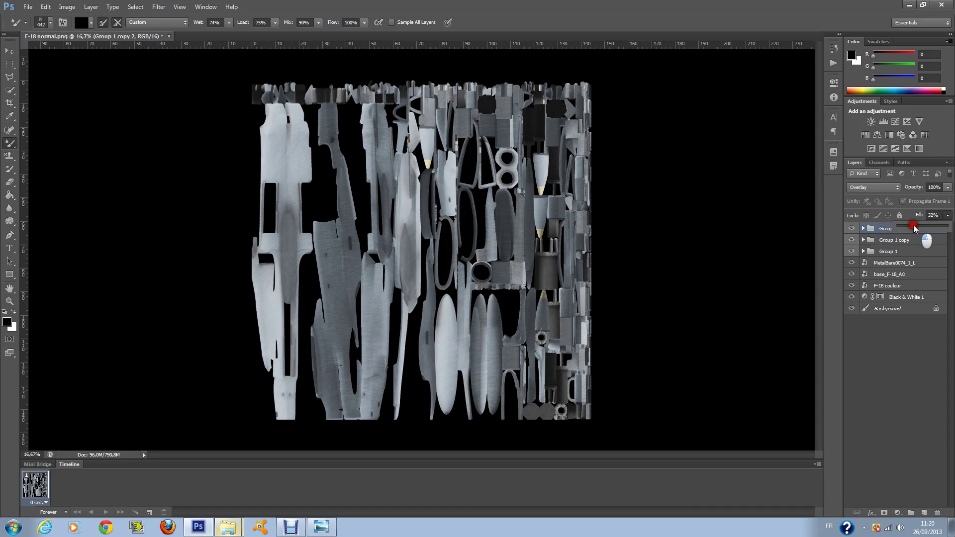
drag(915, 228, 913, 227)
click(903, 350)
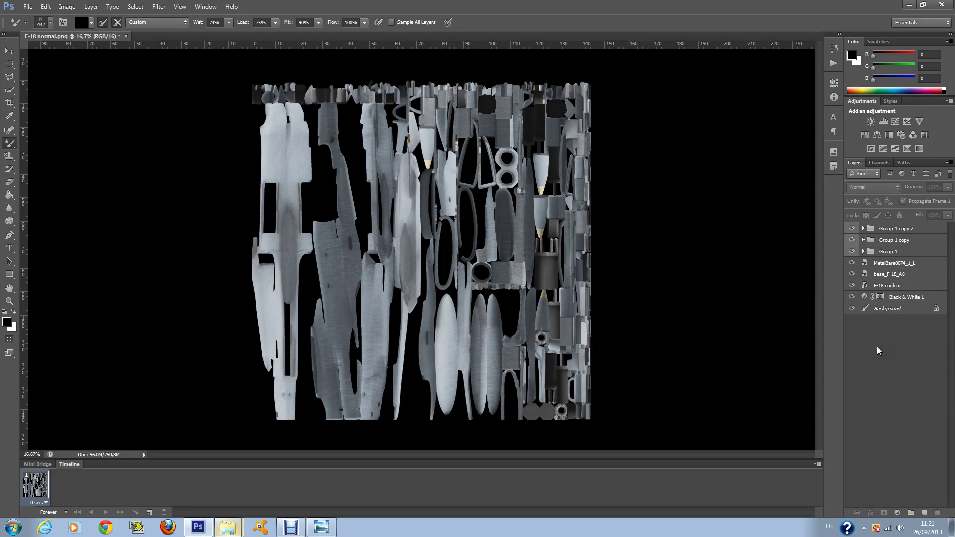